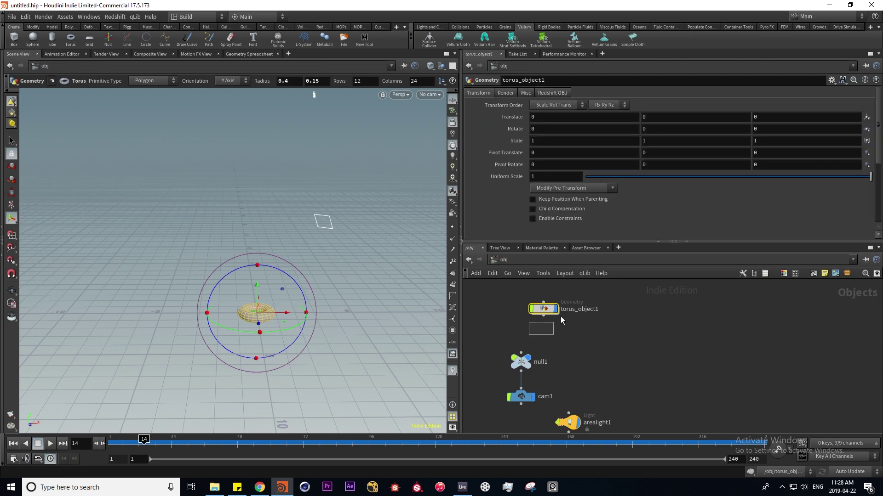
# Step: Delete the torus object and add a Platonic Solids object in its place
pyautogui.press('Delete')
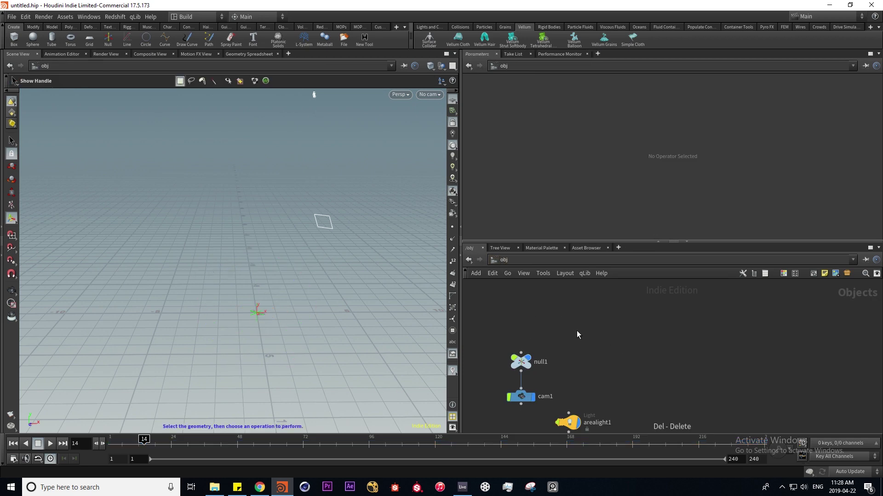
pyautogui.press('Tab')
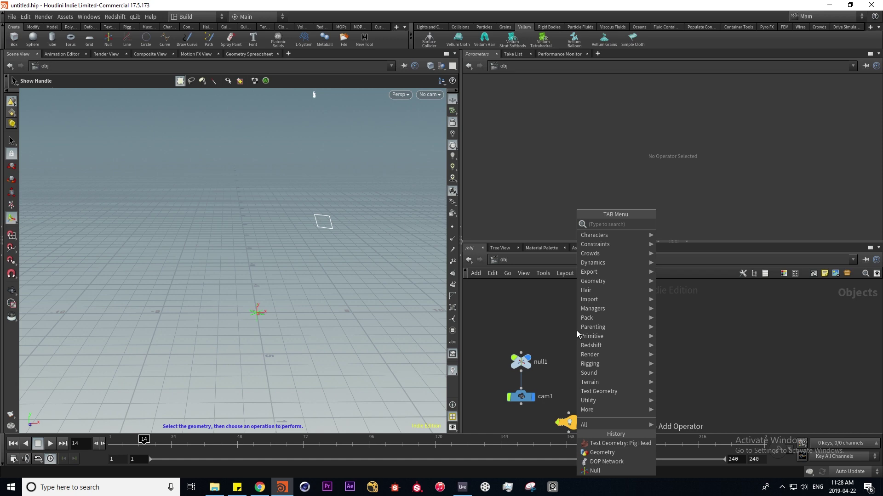
pyautogui.write('platoni')
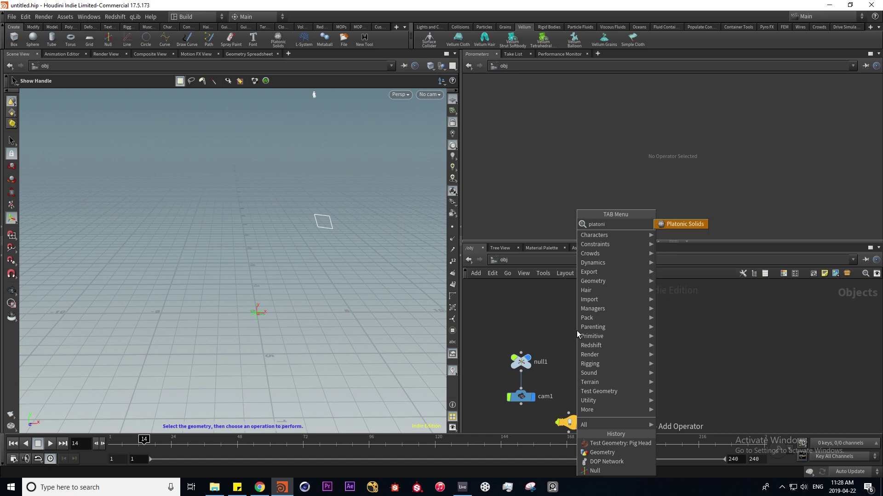
pyautogui.press('Return')
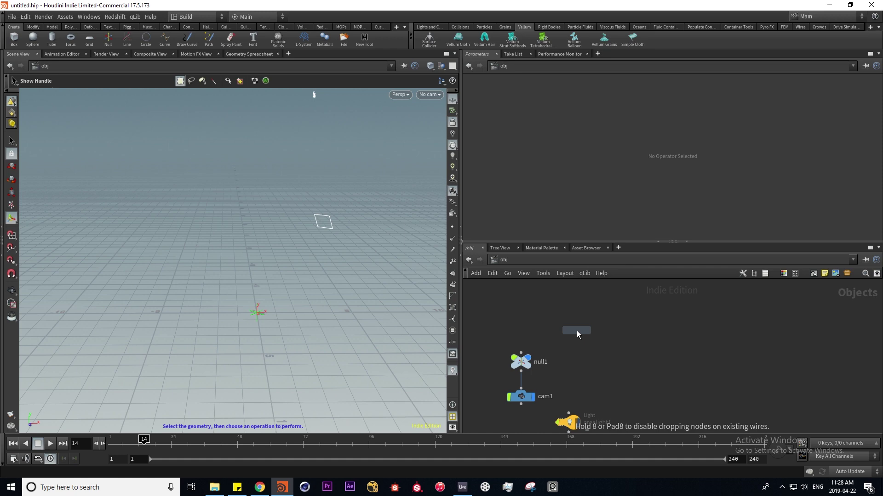
pyautogui.click(576, 330)
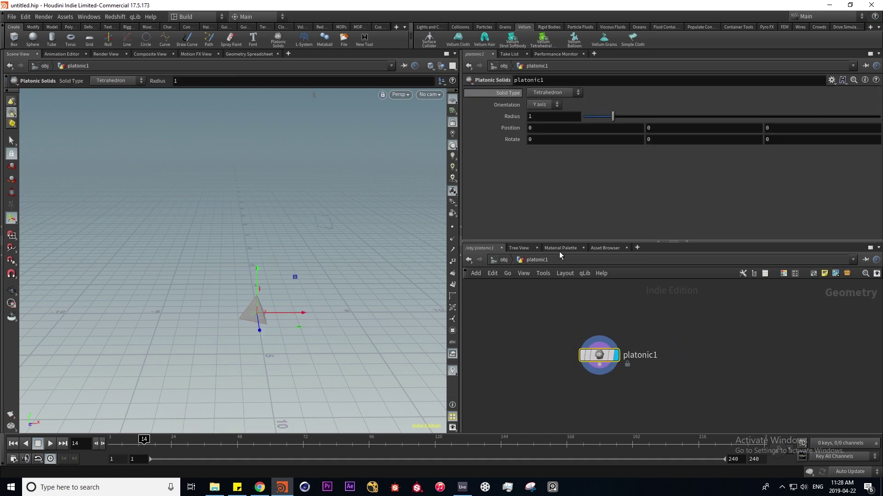
# Step: Try the Cube, Octahedron, Icosahedron and Dodecahedron solid types on the platonic node
pyautogui.click(578, 94)
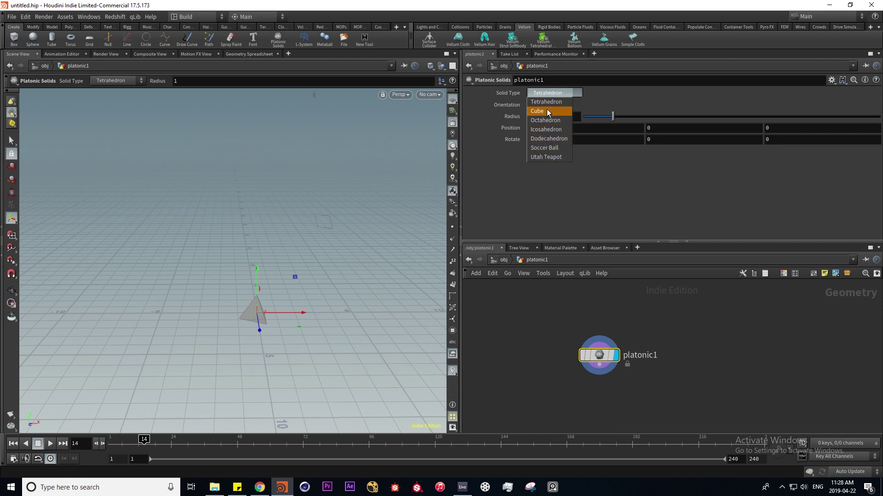
pyautogui.click(546, 111)
pyautogui.click(563, 92)
pyautogui.click(545, 120)
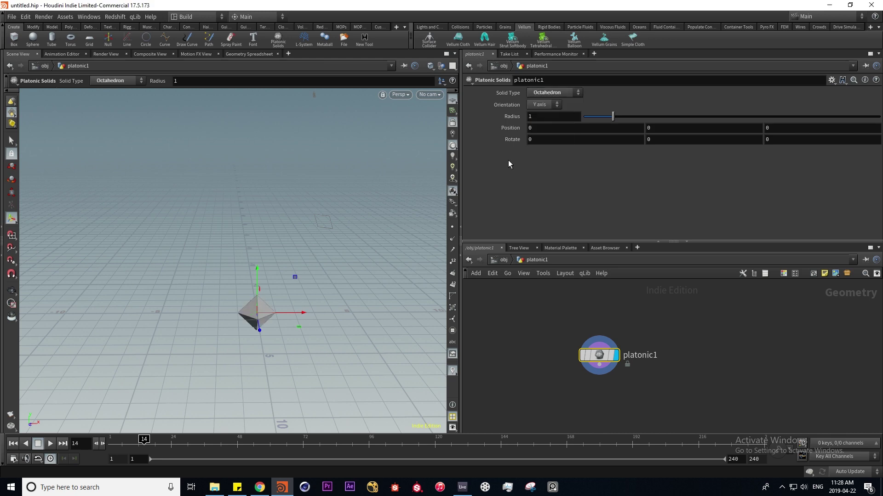
pyautogui.click(572, 93)
pyautogui.click(551, 133)
pyautogui.click(557, 93)
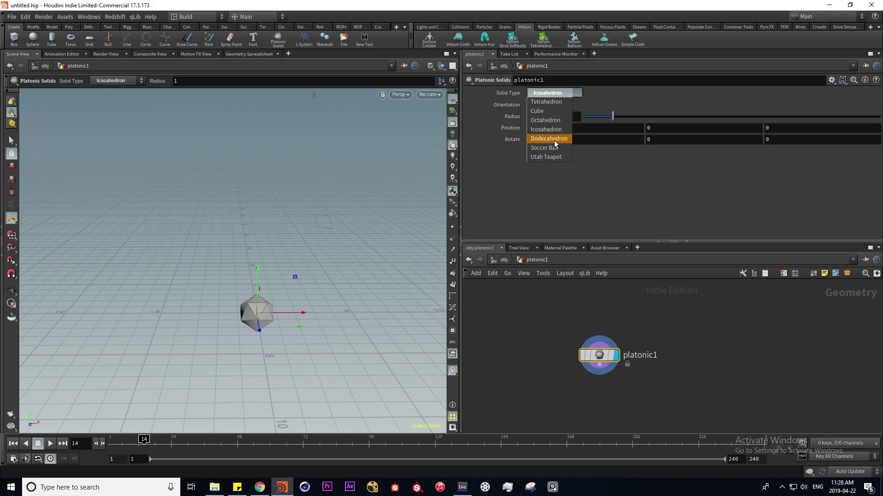
pyautogui.click(551, 138)
# Step: Set the platonic node's solid type to Utah Teapot
pyautogui.click(557, 93)
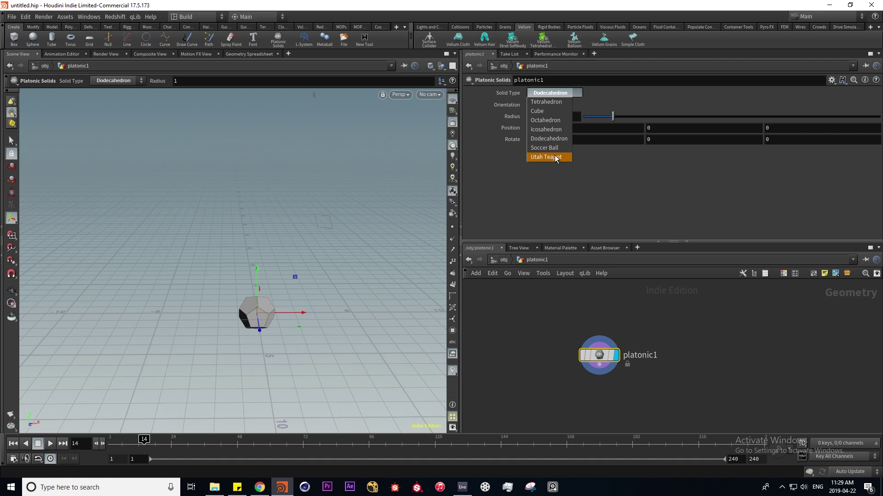
pyautogui.click(547, 157)
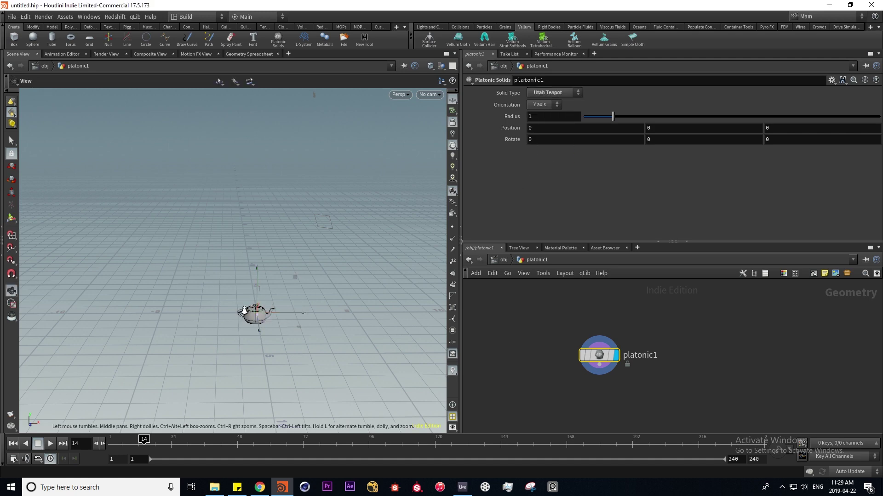
pyautogui.moveTo(286, 321); pyautogui.dragTo(432, 290, button='right')
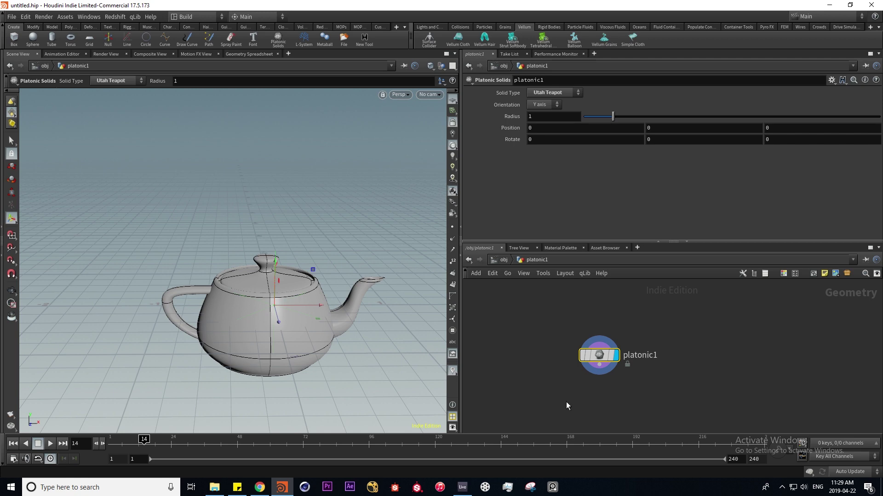
# Step: Add an unconnected Attribute Wrangle node below the platonic node and move it off to the side
pyautogui.moveTo(566, 402); pyautogui.dragTo(558, 366, button='middle')
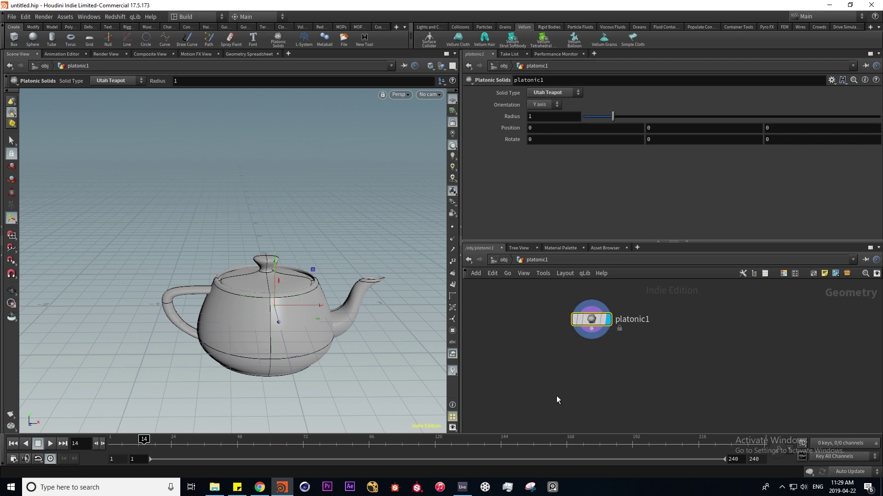
pyautogui.press('Tab')
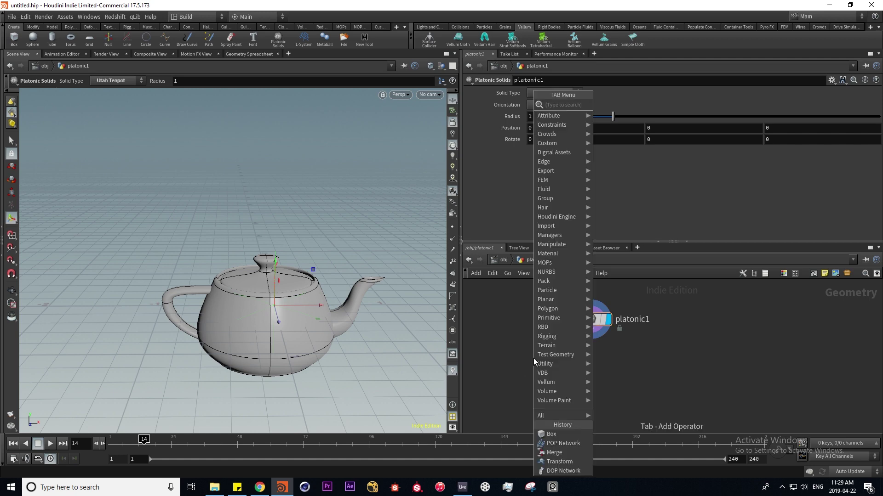
pyautogui.write('wran')
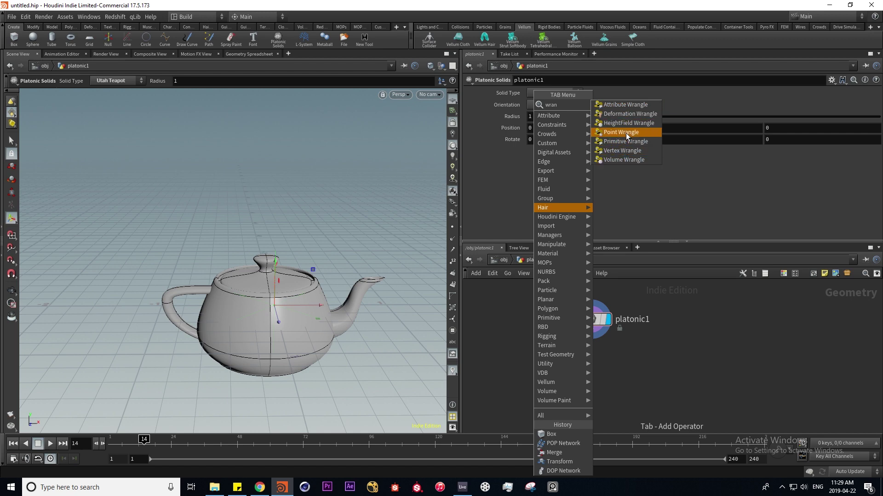
pyautogui.click(619, 105)
pyautogui.click(539, 355)
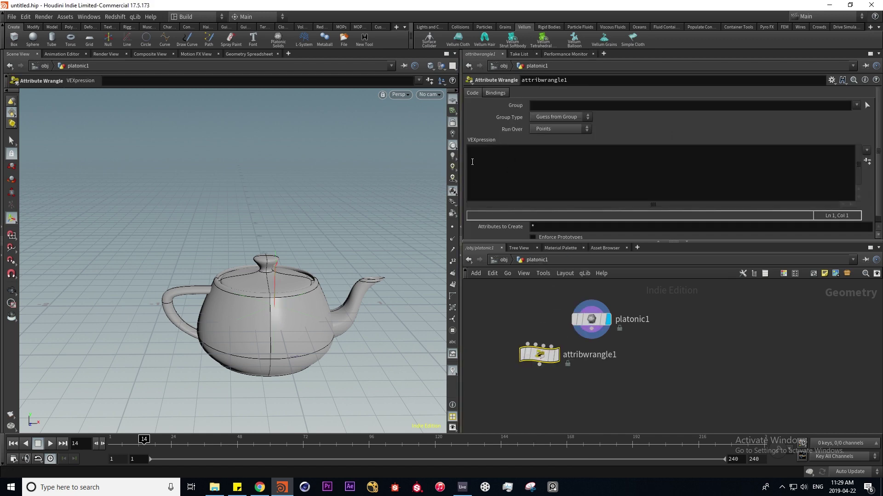
pyautogui.click(604, 168)
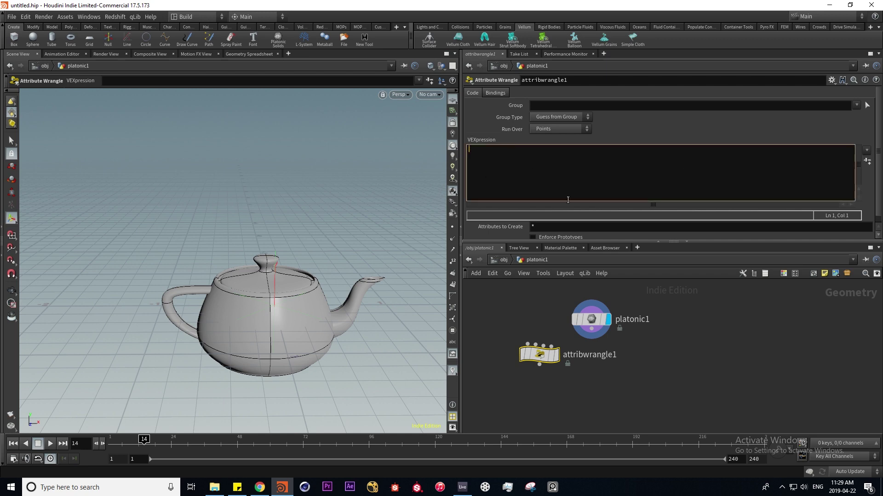
pyautogui.moveTo(539, 355); pyautogui.dragTo(489, 351)
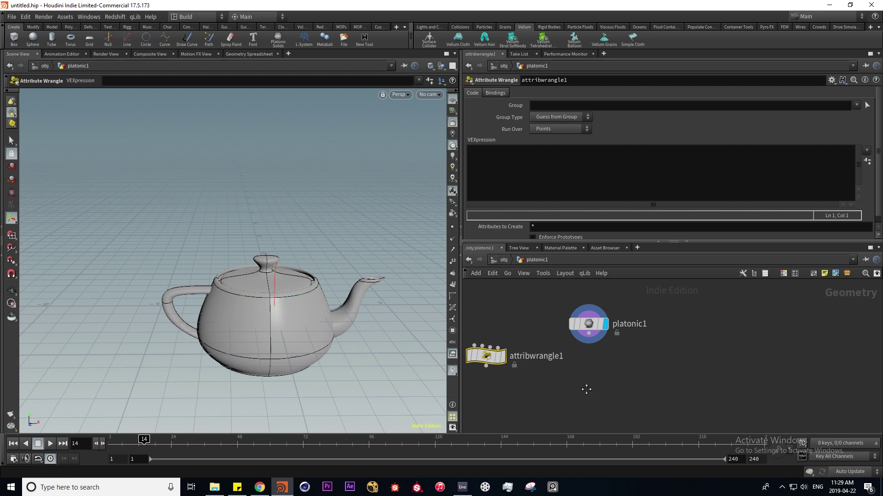
# Step: Add an Attribute VOP node, wire the platonic node into its first input, and display its result
pyautogui.click(598, 363)
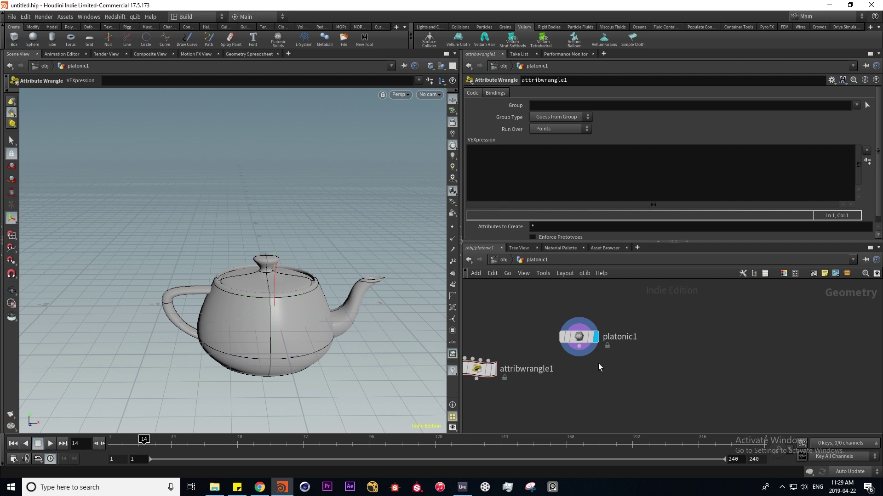
pyautogui.press('Tab')
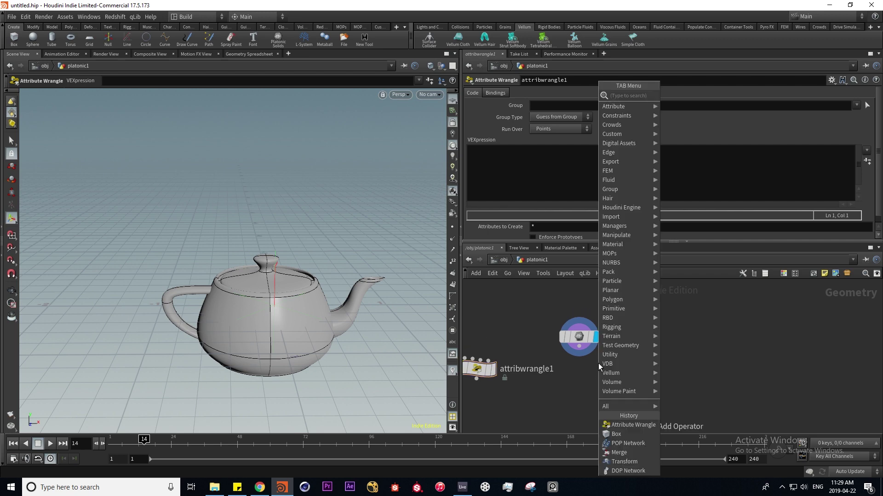
pyautogui.write('vop')
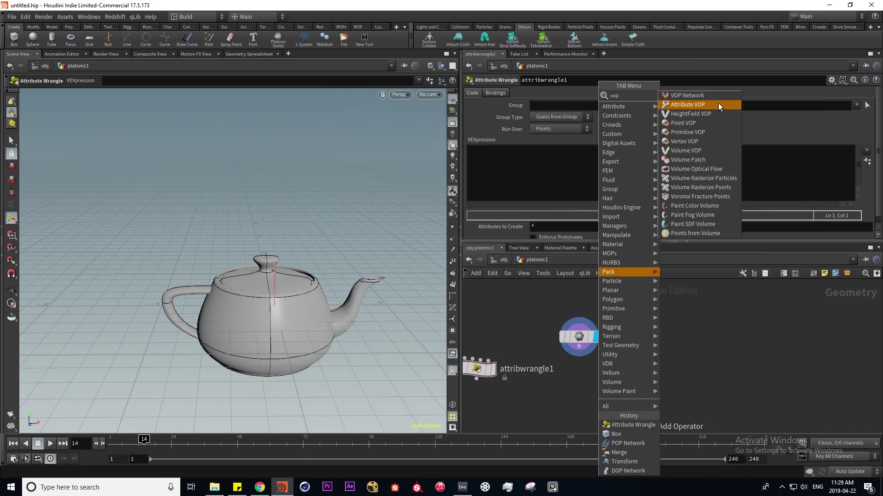
pyautogui.click(695, 105)
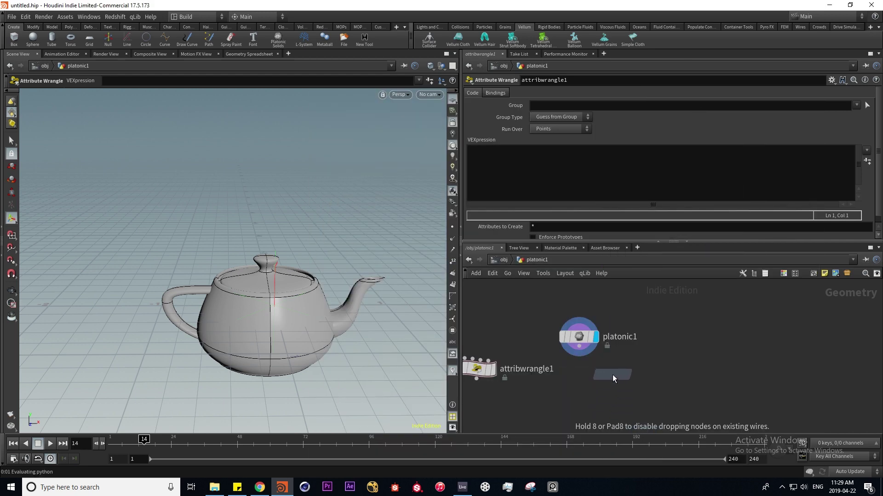
pyautogui.click(612, 375)
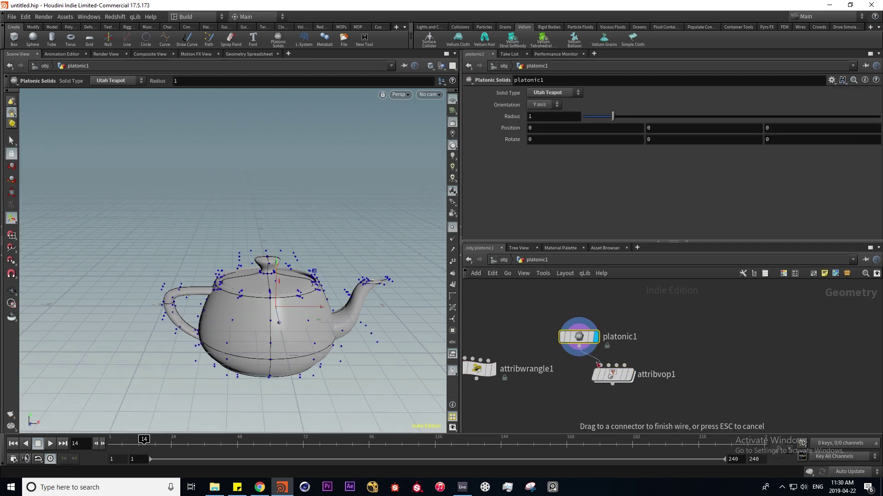
pyautogui.click(629, 375)
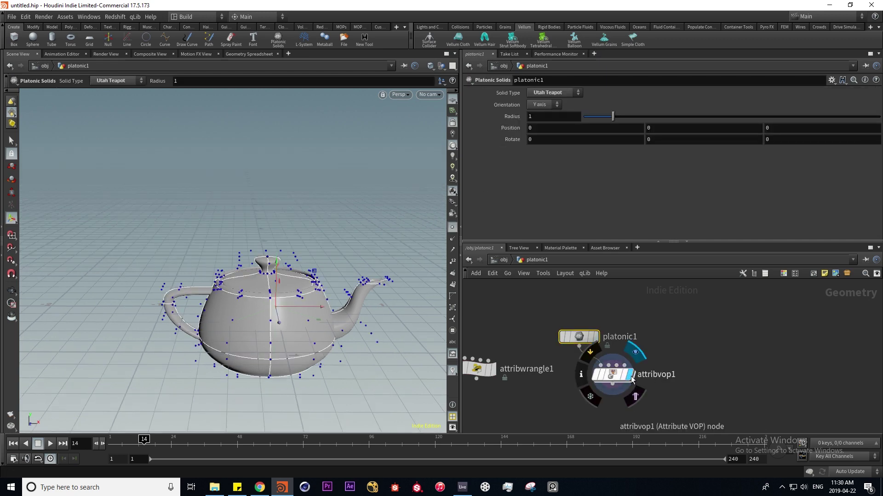
# Step: Enter the Attribute VOP network and automatically lay out its global parameters and output nodes
pyautogui.doubleClick(609, 375)
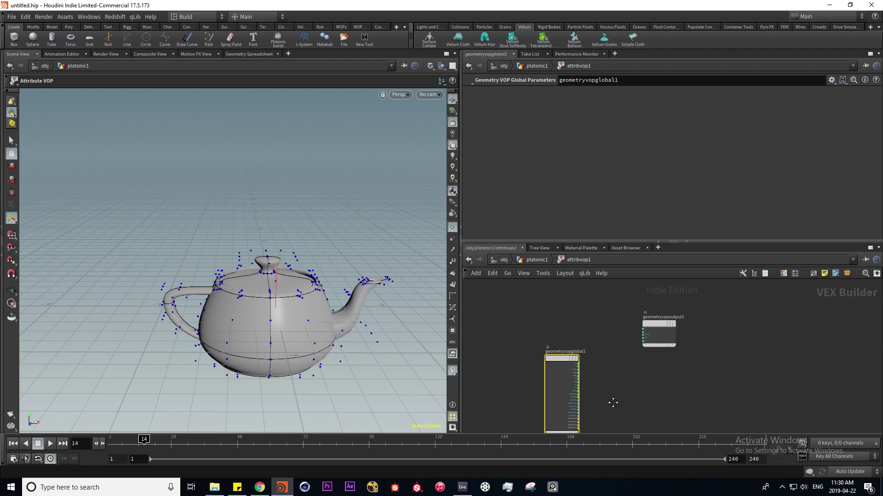
pyautogui.moveTo(550, 346); pyautogui.dragTo(545, 312)
pyautogui.press('l')
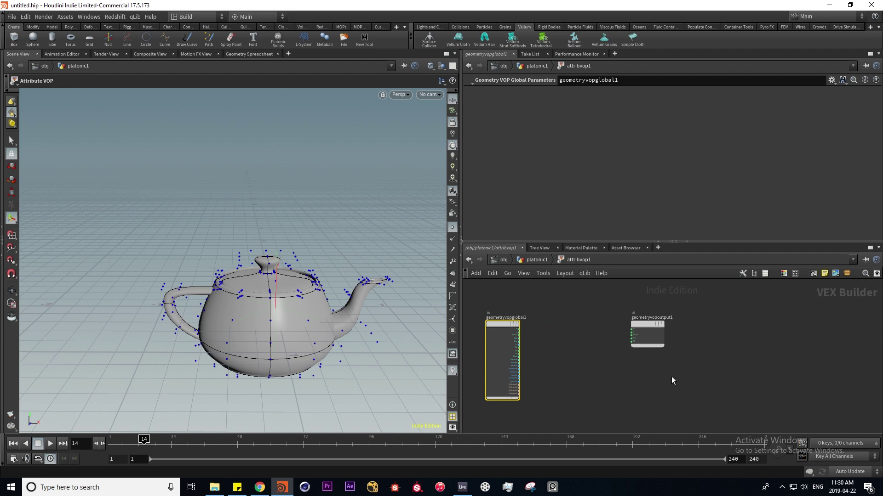
pyautogui.click(678, 338)
pyautogui.press('Tab')
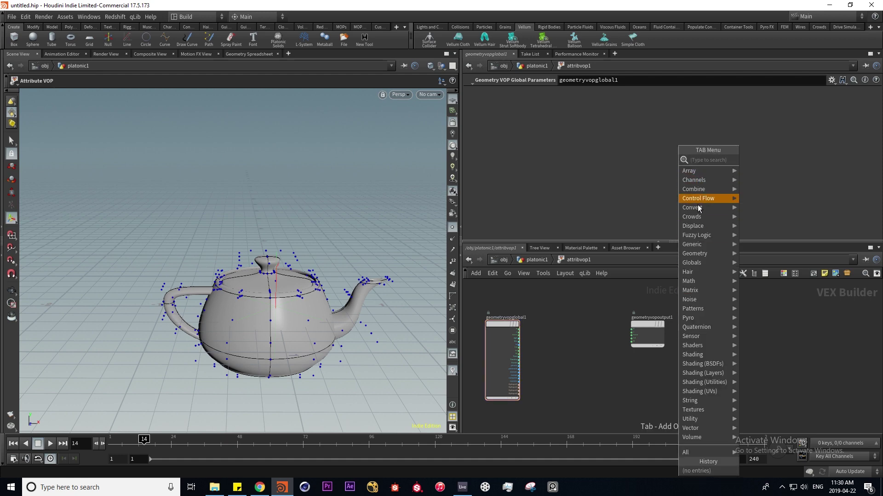
pyautogui.moveTo(708, 364)
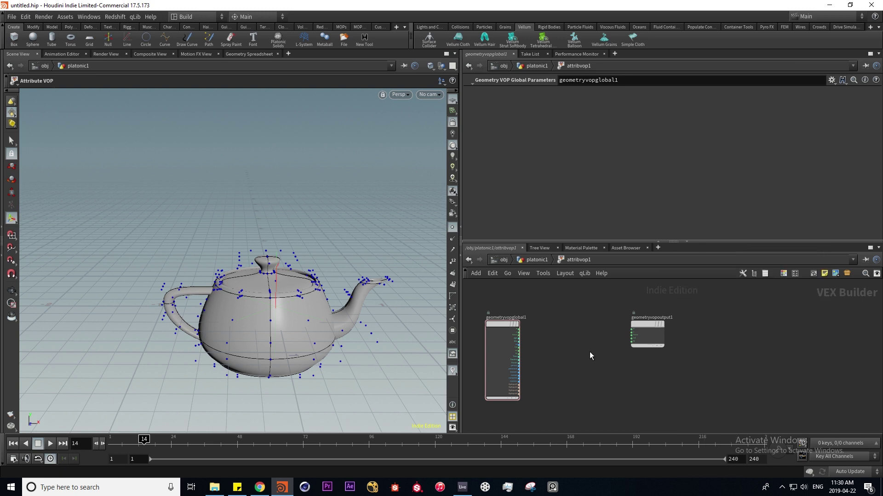
# Step: Move the global parameters and output nodes farther apart to leave working space between them
pyautogui.press('h')
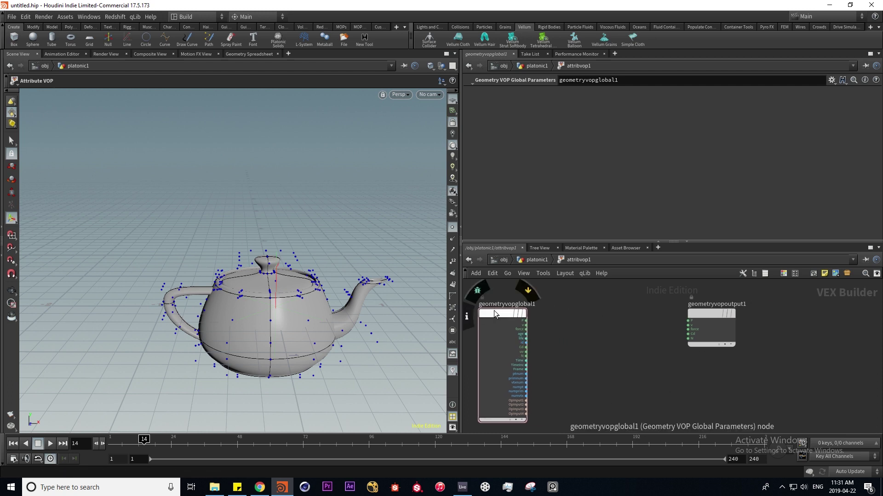
pyautogui.moveTo(494, 310); pyautogui.dragTo(479, 311)
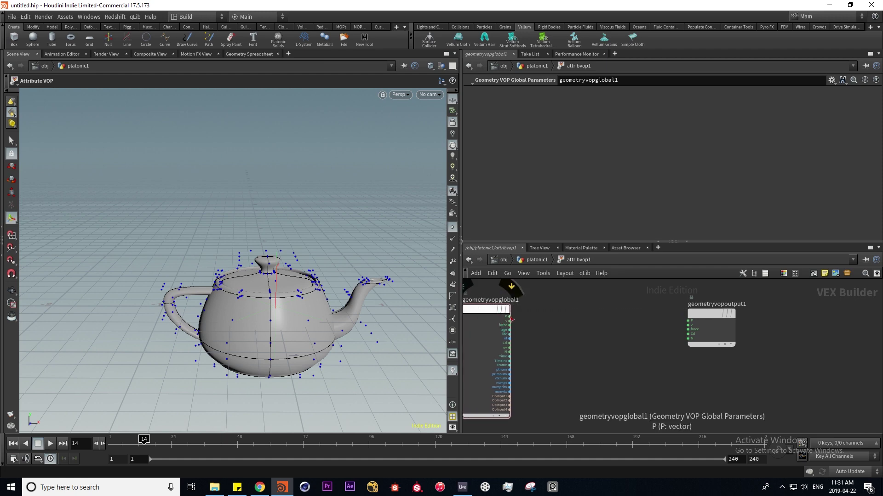
pyautogui.moveTo(707, 313); pyautogui.dragTo(767, 308)
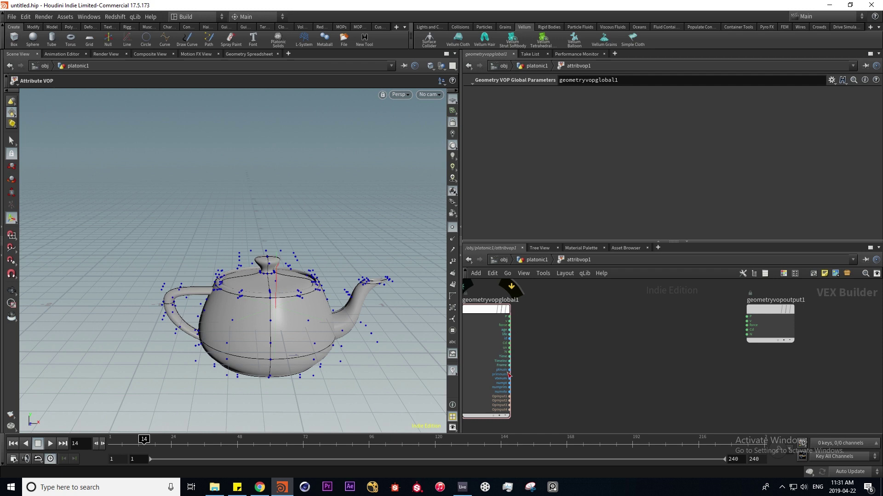
# Step: Add a Constant node beside the global parameters node in the VOP network
pyautogui.scroll(1, 510, 325)
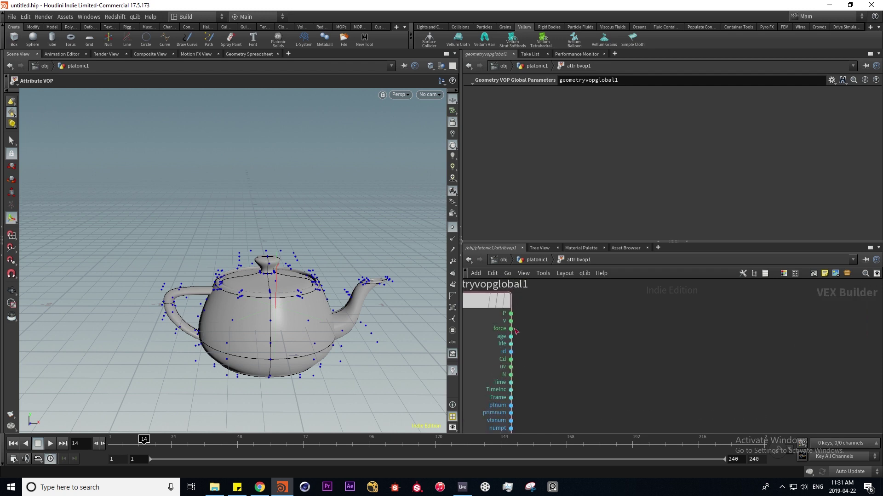
pyautogui.scroll(1, 512, 323)
pyautogui.scroll(-1, 511, 322)
pyautogui.scroll(-1, 534, 330)
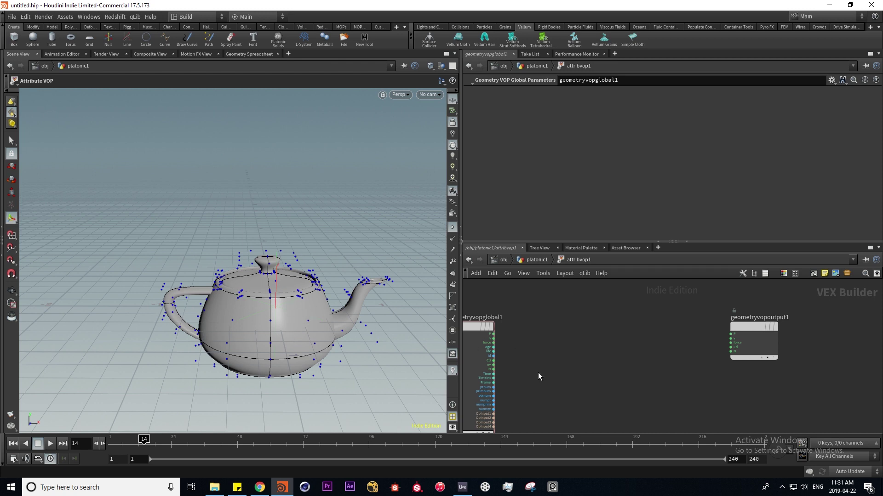
pyautogui.moveTo(539, 376); pyautogui.dragTo(574, 342, button='middle')
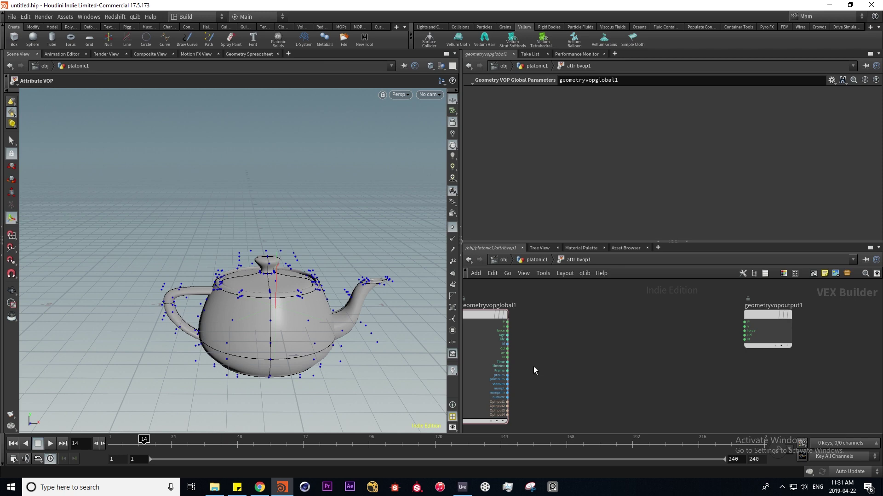
pyautogui.press('Tab')
pyautogui.write('const')
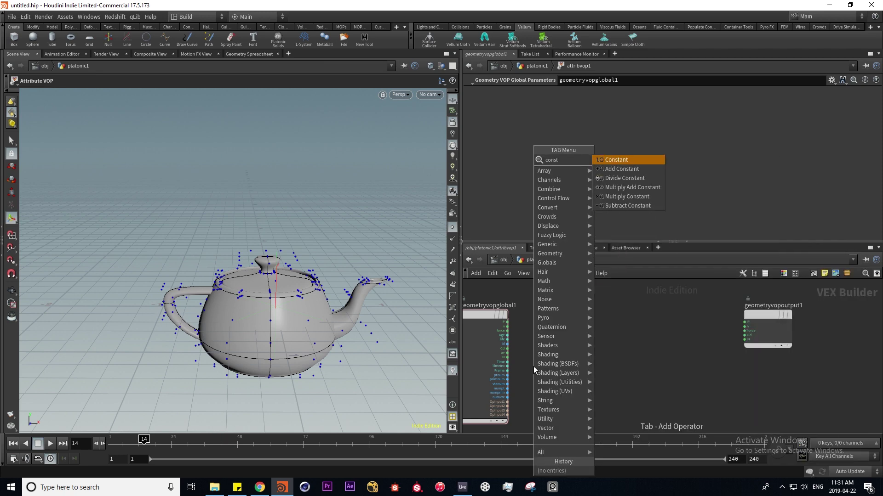
pyautogui.press('Return')
pyautogui.click(533, 366)
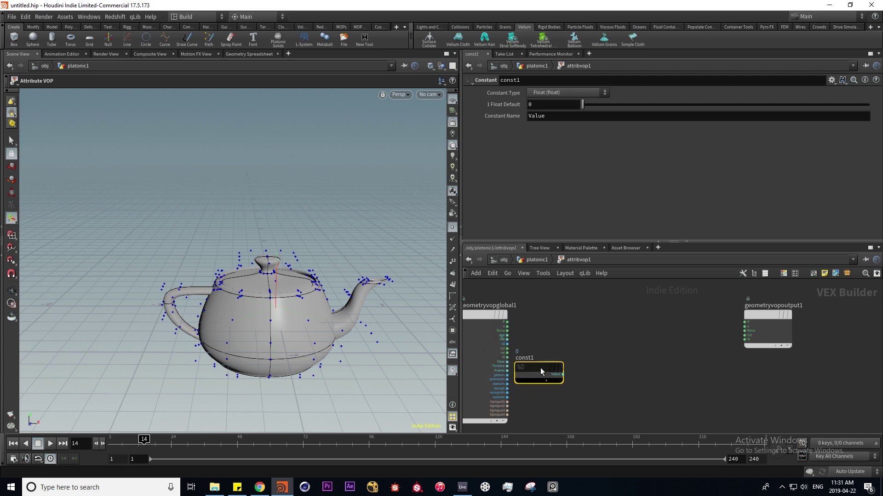
# Step: Reposition the Constant node slightly away from the global parameters and set its float default to 2
pyautogui.moveTo(540, 367); pyautogui.dragTo(552, 376)
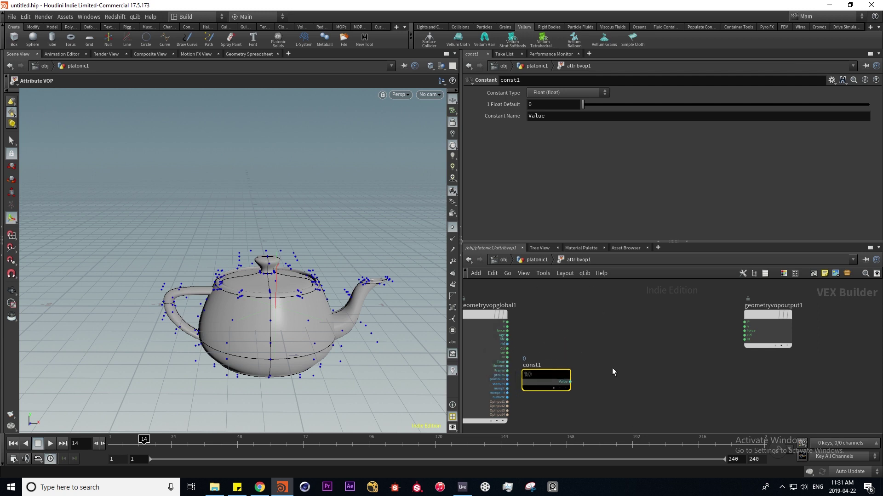
pyautogui.click(553, 105)
pyautogui.write('2')
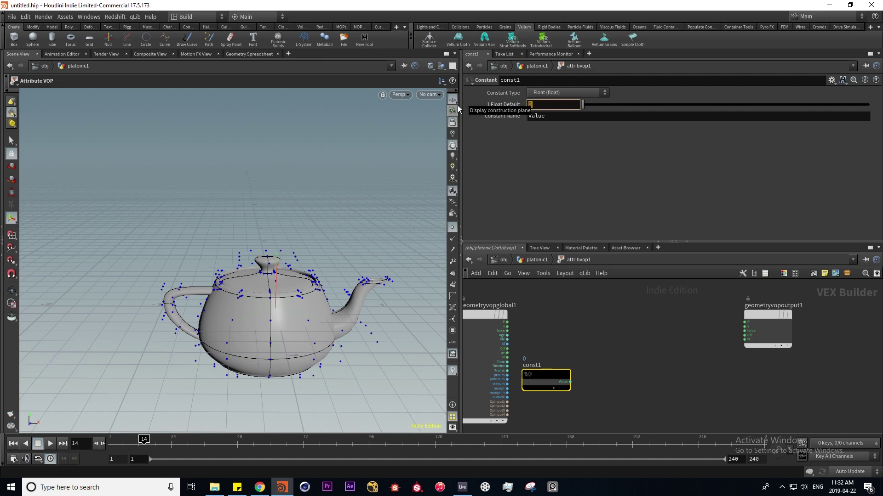
pyautogui.press('Return')
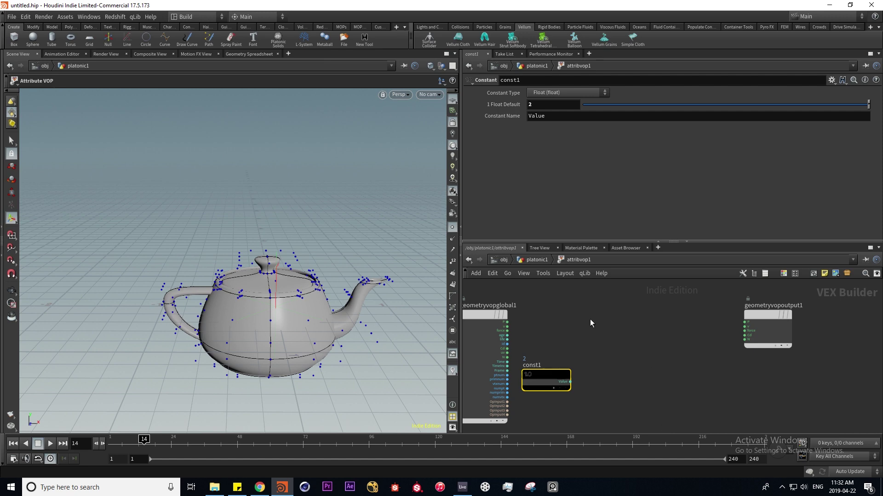
# Step: Add an Add node between the Constant node and the geometry output node
pyautogui.click(590, 319)
pyautogui.press('Tab')
pyautogui.write('add')
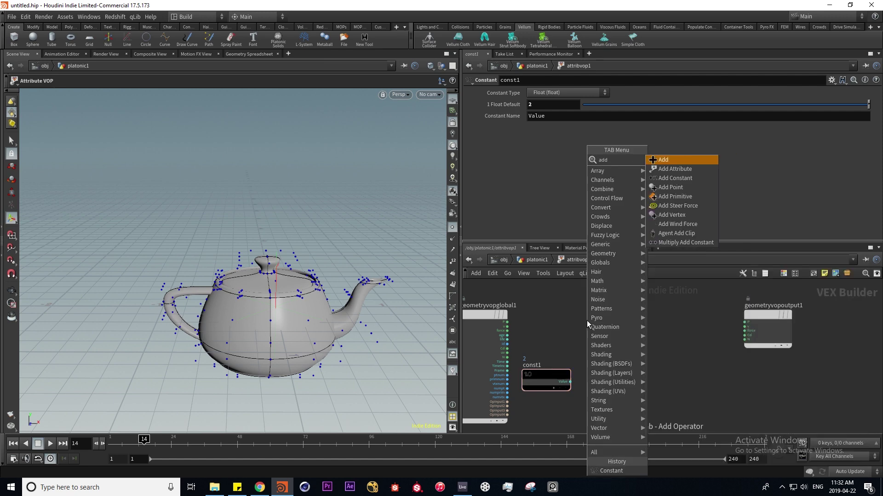
pyautogui.press('Return')
pyautogui.click(590, 324)
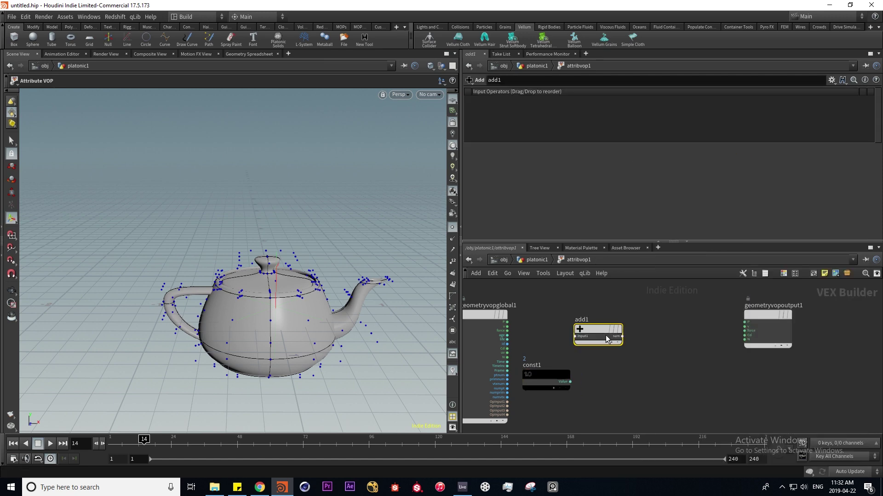
# Step: Wire the global P output into the Add node's first input and the constant's value into its second
pyautogui.moveTo(507, 322); pyautogui.dragTo(580, 339)
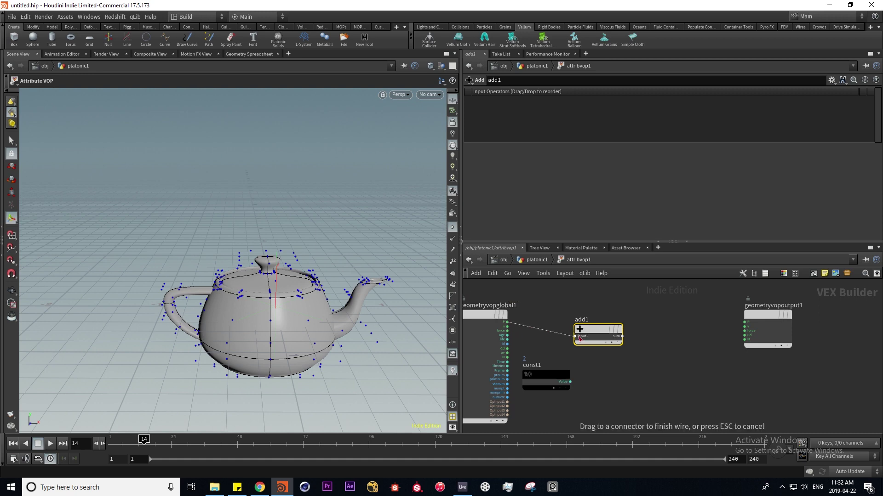
pyautogui.click(580, 337)
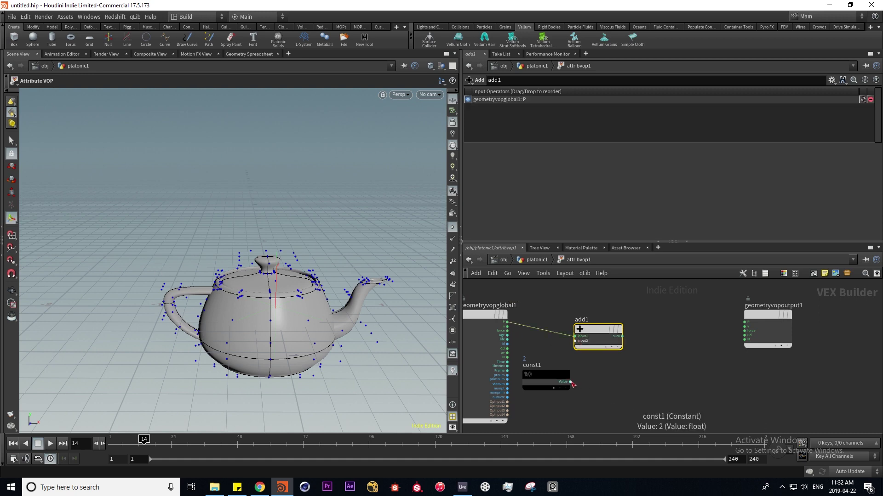
pyautogui.click(570, 382)
pyautogui.click(579, 348)
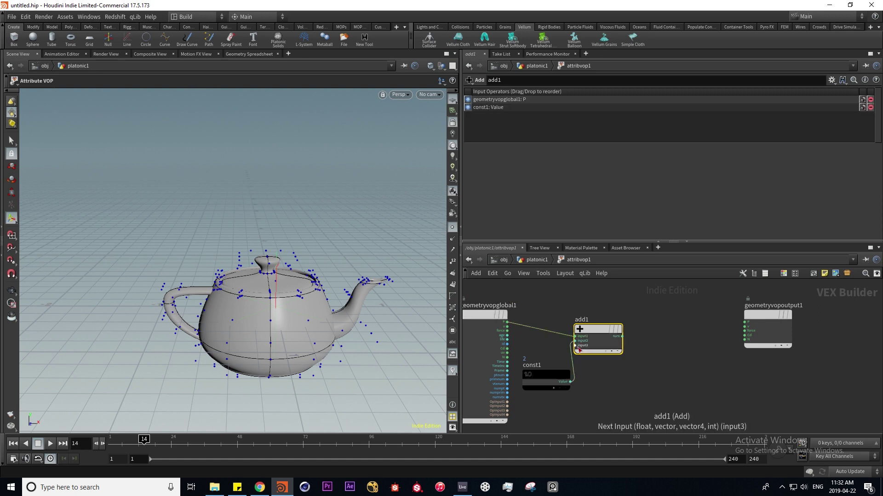
# Step: Connect the Add node's sum to the P input of the geometry output node
pyautogui.click(622, 336)
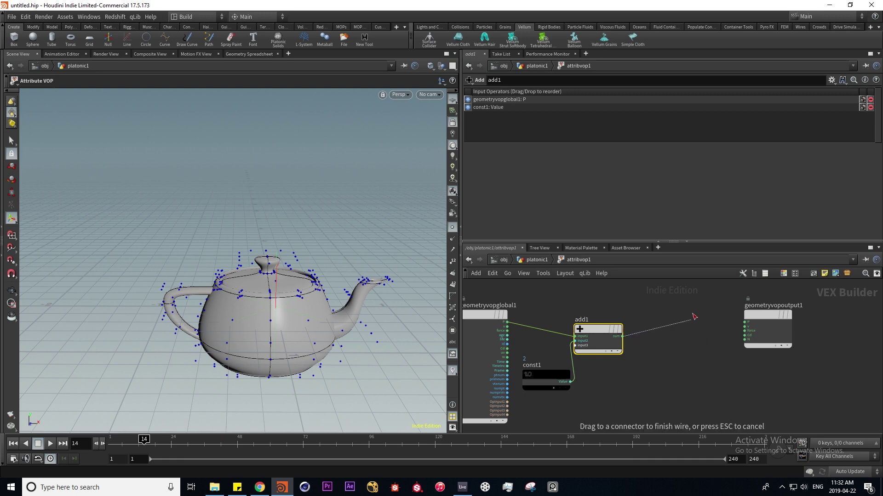
pyautogui.click(743, 322)
pyautogui.scroll(-5, 271, 356)
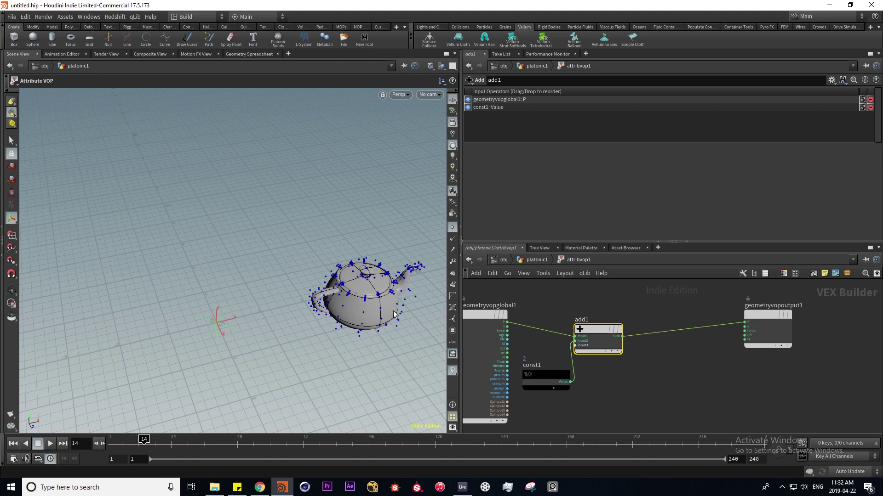
# Step: Change the constant's type to 3 Floats (vector) and set its second component to 2
pyautogui.click(541, 372)
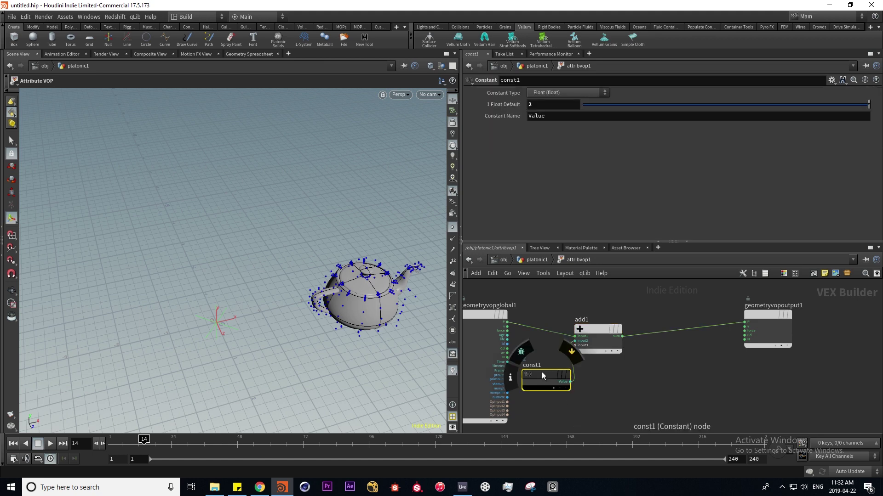
pyautogui.click(604, 92)
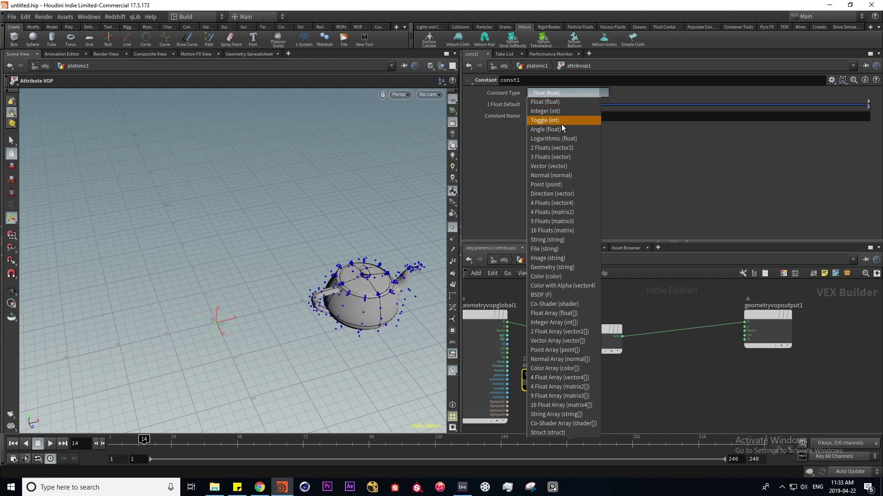
pyautogui.click(568, 158)
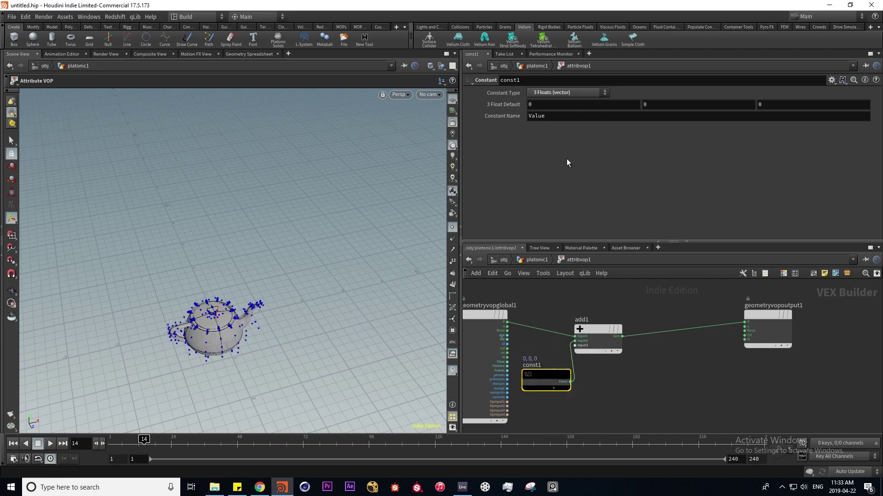
pyautogui.click(687, 106)
pyautogui.write('2')
pyautogui.press('Return')
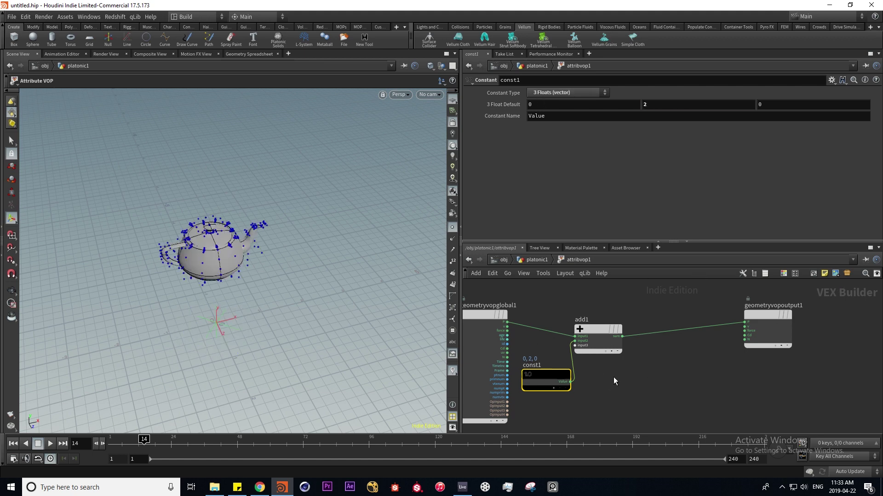
# Step: Go back to the platonic1 network and examine the VEX code generated by the Attribute VOP node
pyautogui.press('h')
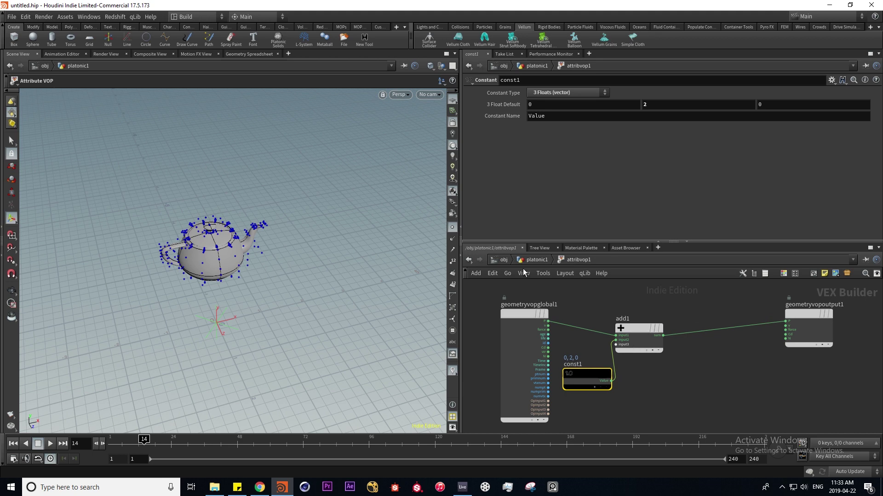
pyautogui.click(536, 260)
pyautogui.moveTo(613, 355)
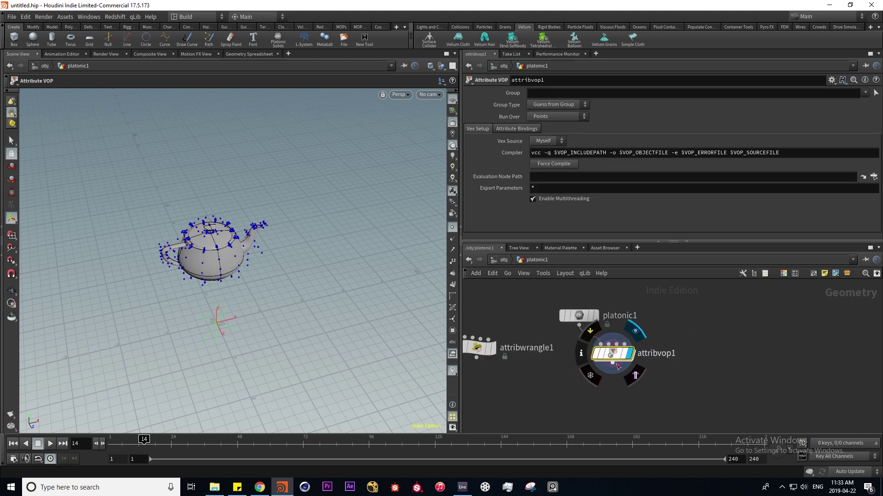
pyautogui.rightClick(612, 354)
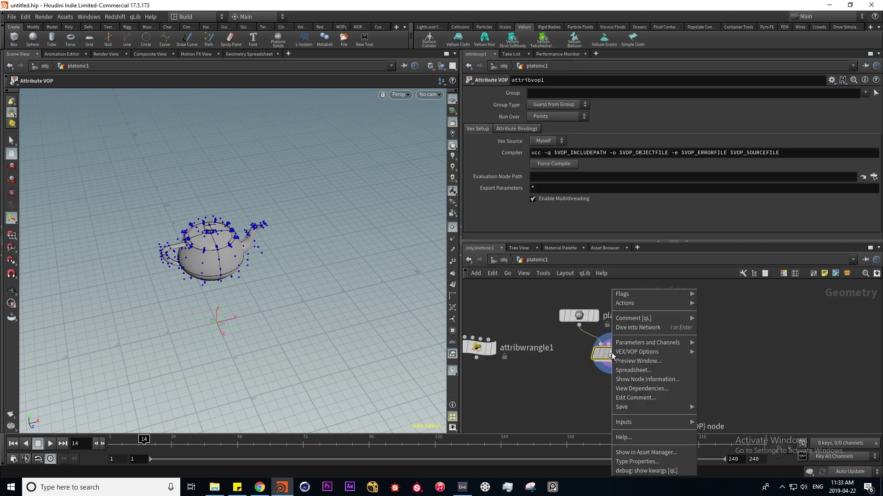
pyautogui.moveTo(627, 354)
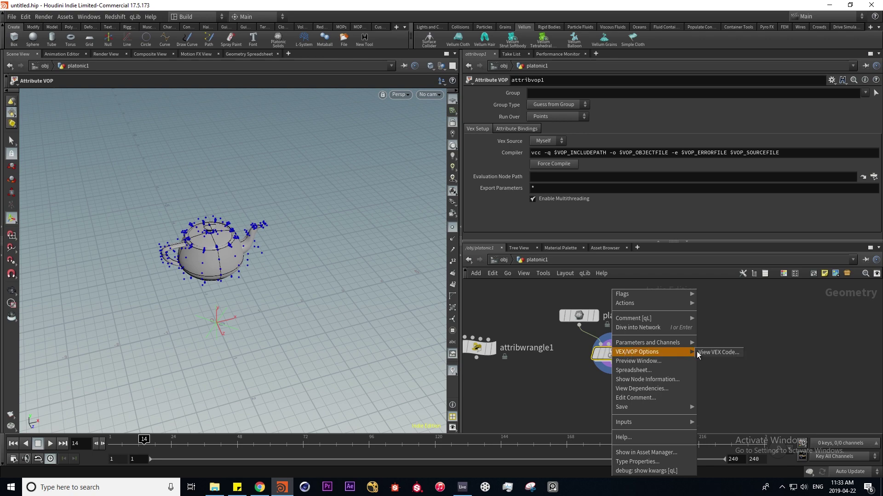
pyautogui.click(709, 353)
pyautogui.scroll(-20, 829, 173)
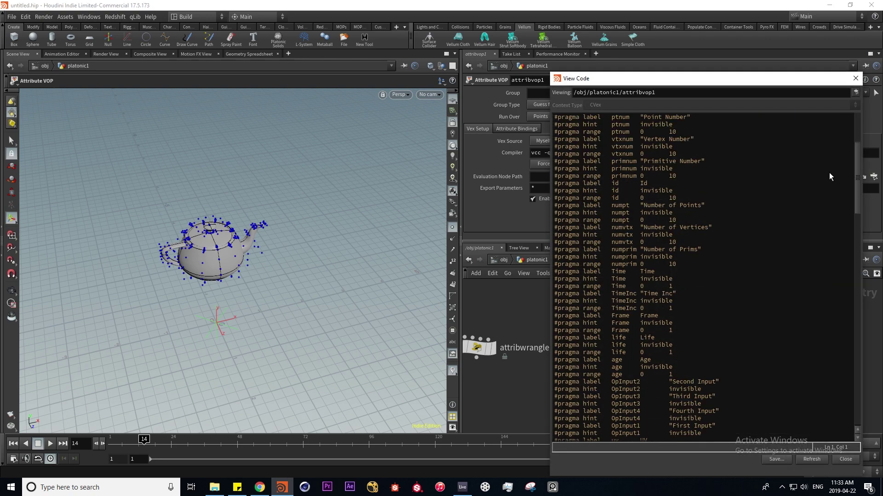
pyautogui.scroll(-3, 718, 243)
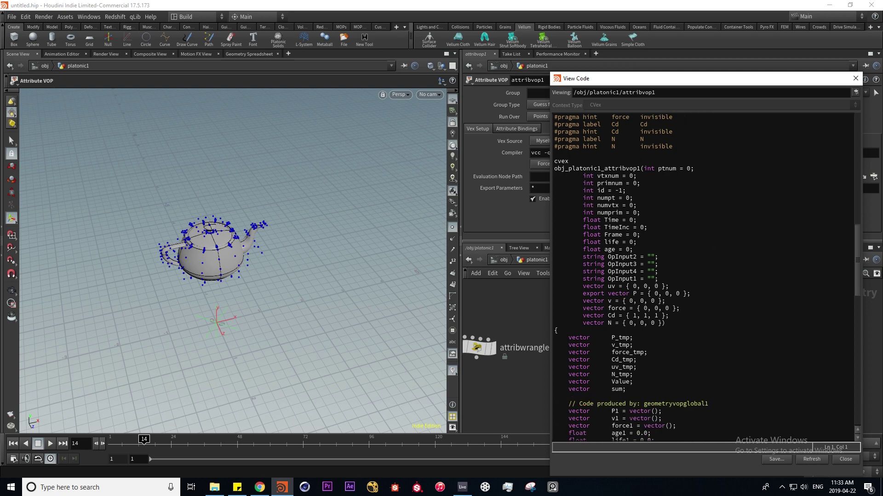
pyautogui.moveTo(856, 242); pyautogui.dragTo(849, 269)
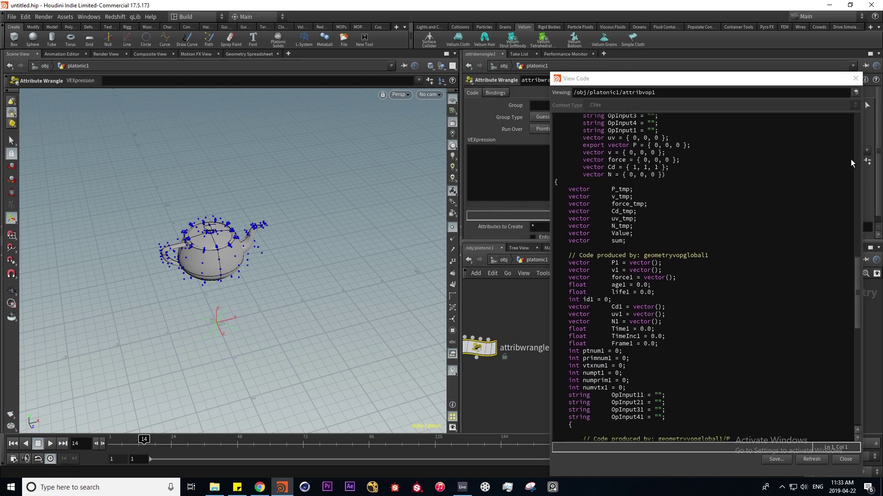
pyautogui.moveTo(859, 286); pyautogui.dragTo(857, 266)
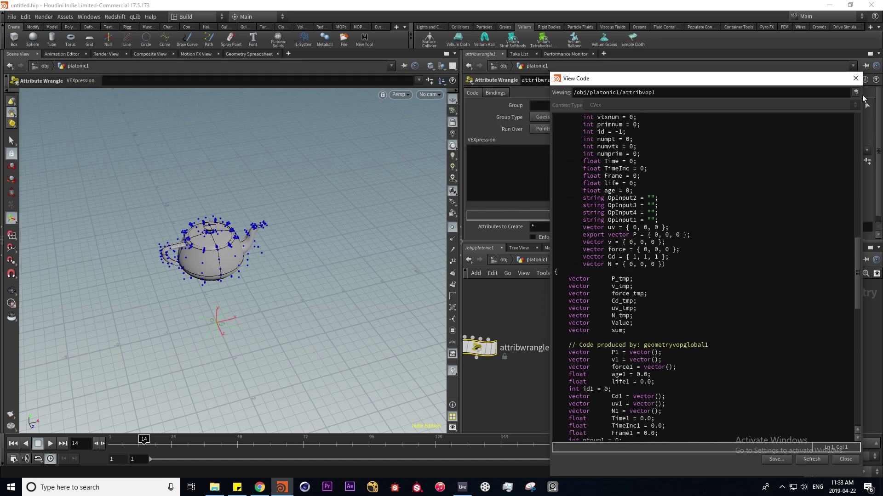
pyautogui.click(855, 79)
# Step: Inspect the Attribute Wrangle's contents down to the Snippet node inside its Attribute VOP, and return to the platonic1 network
pyautogui.press('h')
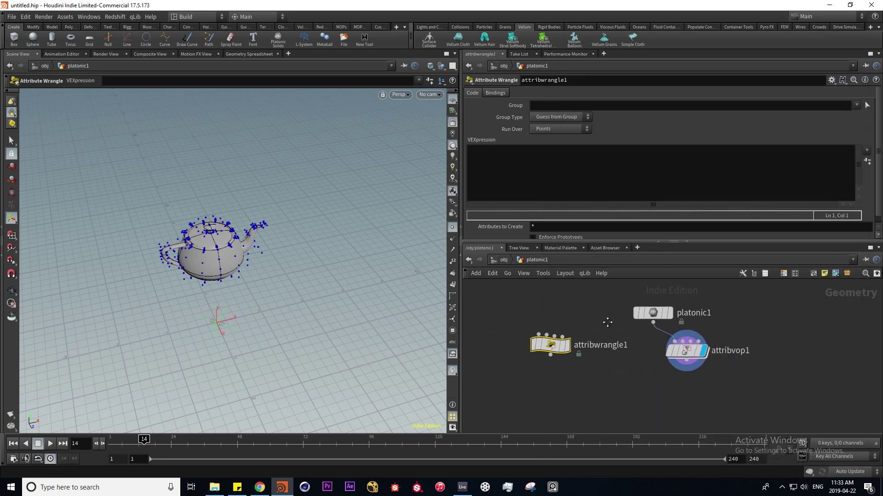
pyautogui.moveTo(557, 345)
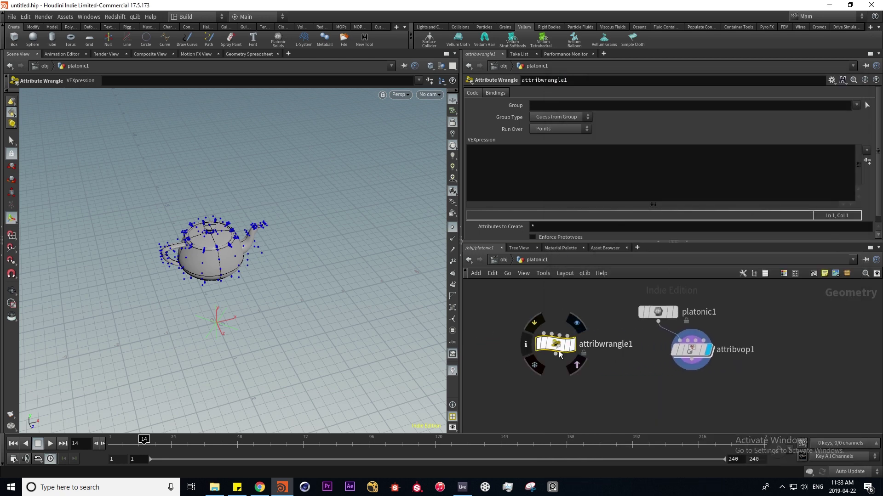
pyautogui.doubleClick(556, 344)
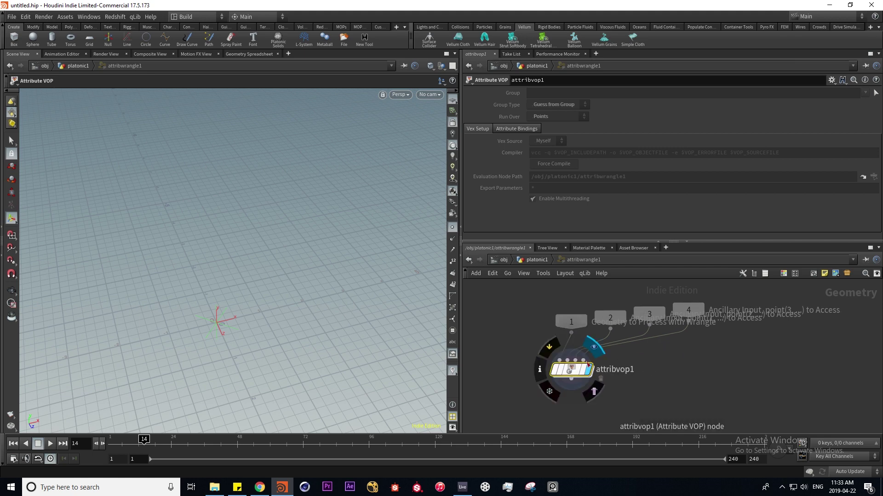
pyautogui.doubleClick(572, 373)
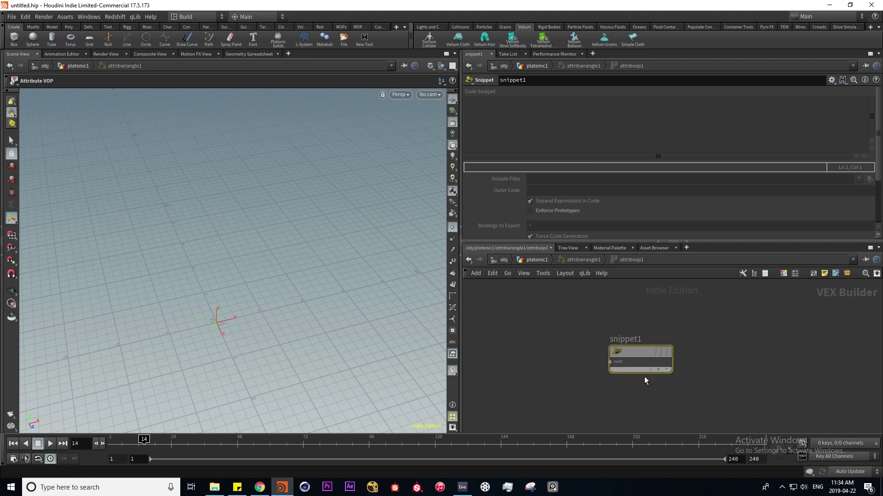
pyautogui.click(533, 260)
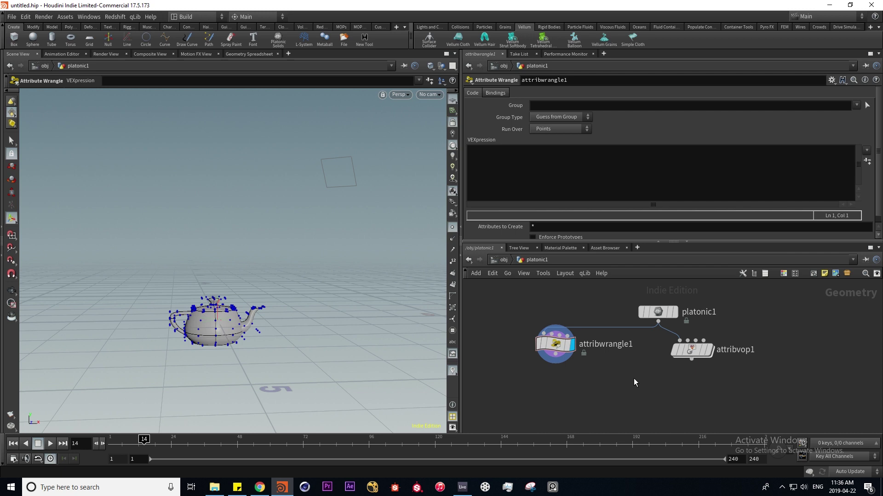
# Step: Enter @P.y+=2; as the Attribute Wrangle's VEXpression, and switch the display to the Attribute VOP node for comparison
pyautogui.moveTo(655, 368)
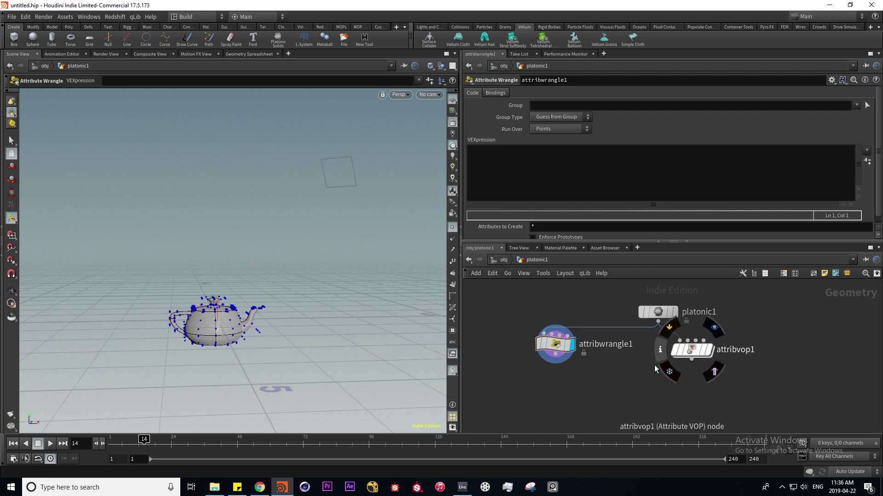
pyautogui.click(555, 343)
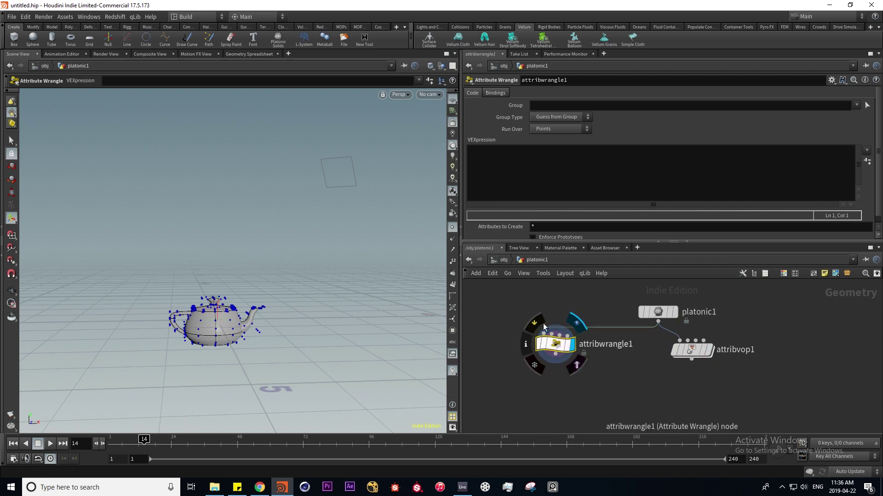
pyautogui.click(493, 165)
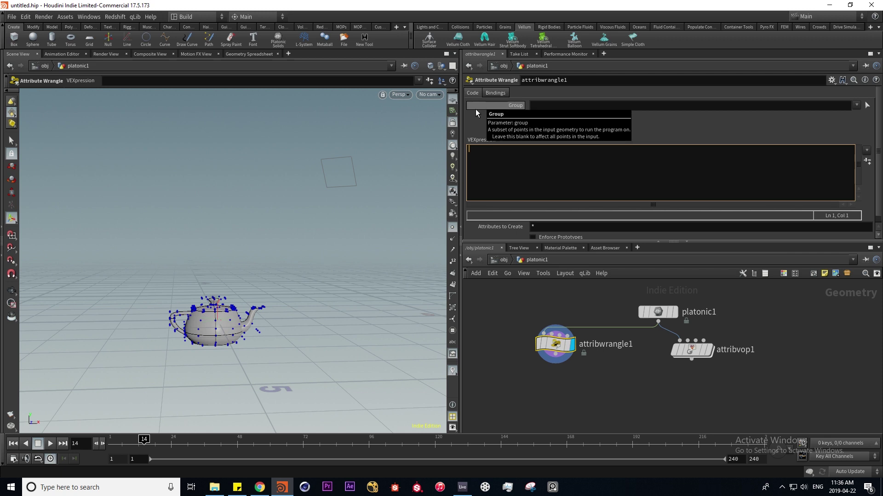
pyautogui.write('@P.y+=2;')
pyautogui.click(521, 373)
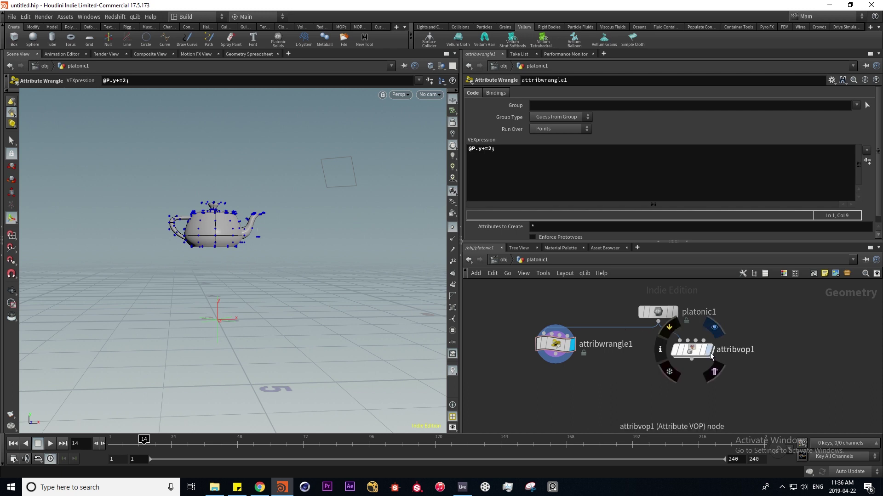
pyautogui.click(691, 350)
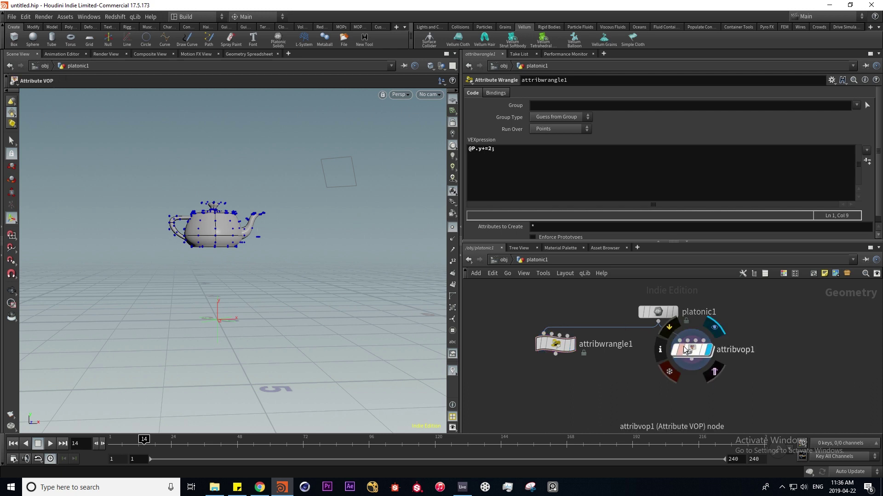
# Step: Add a Test Geometry: Rubber Toy node beside platonic1 and wire it into the Attribute VOP's first input in place of the teapot
pyautogui.moveTo(734, 316); pyautogui.dragTo(675, 348, button='middle')
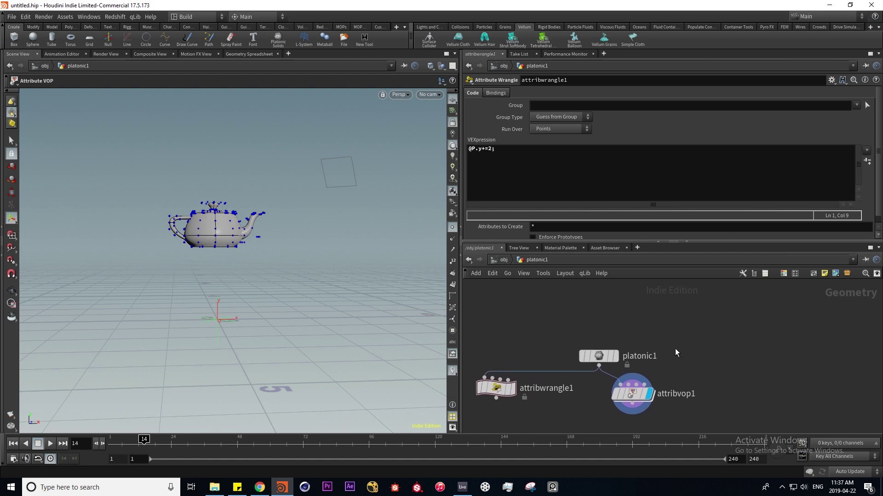
pyautogui.press('Tab')
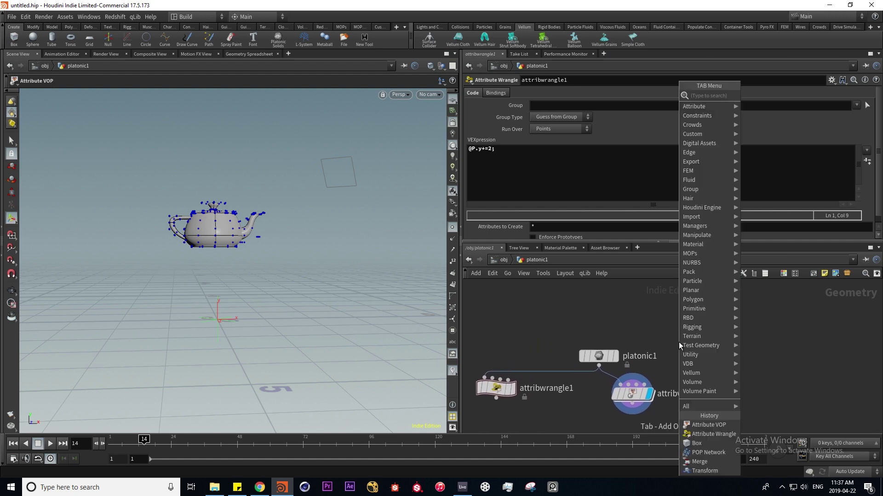
pyautogui.write('tes')
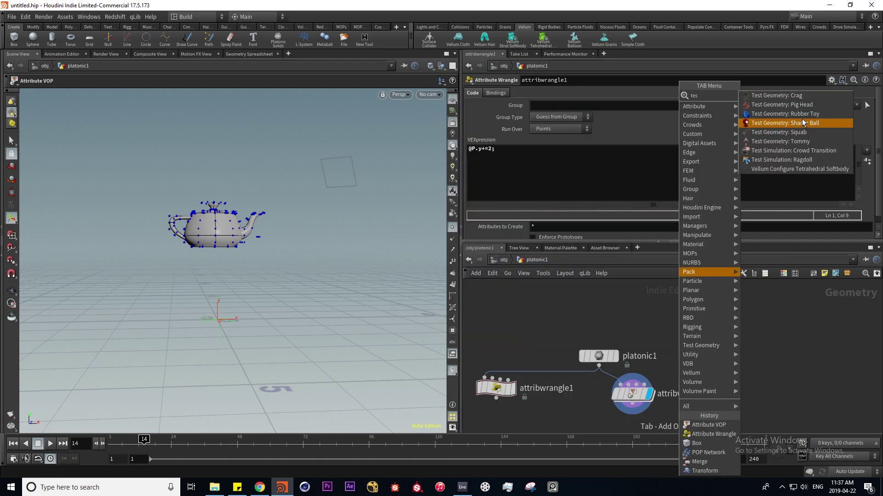
pyautogui.click(787, 114)
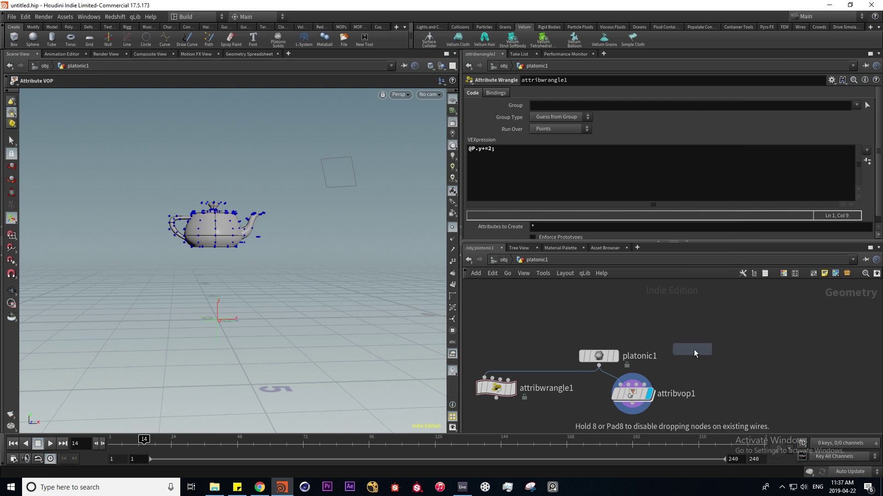
pyautogui.click(694, 349)
pyautogui.click(694, 359)
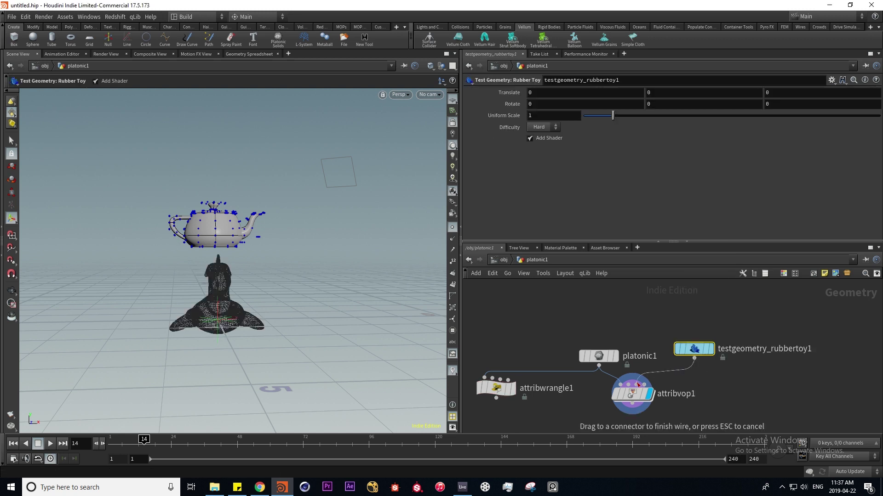
pyautogui.click(629, 396)
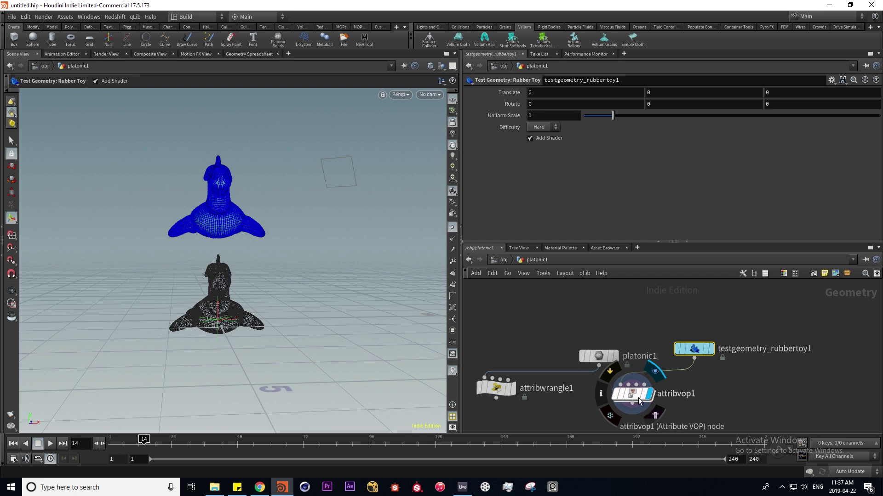
# Step: Delete the Add and Constant nodes inside the Attribute VOP, and turn off the viewport's point display
pyautogui.press('Escape')
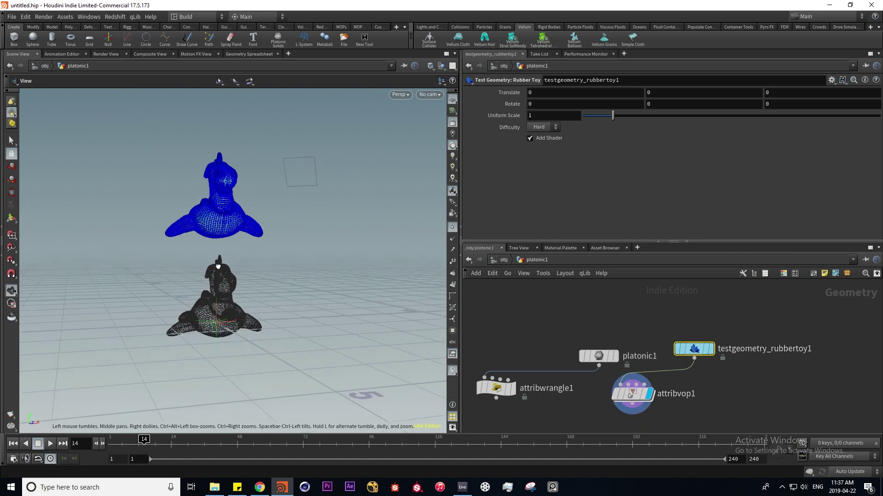
pyautogui.moveTo(186, 276); pyautogui.dragTo(337, 307)
pyautogui.press('Return')
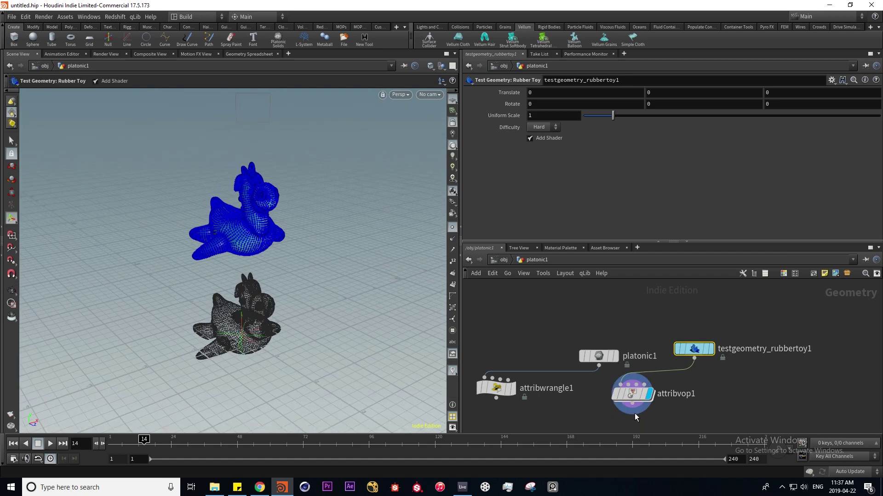
pyautogui.doubleClick(633, 393)
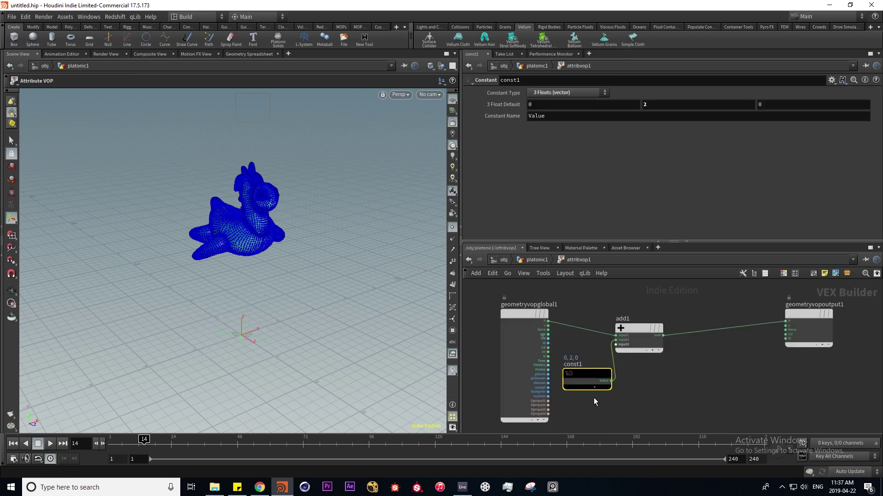
pyautogui.moveTo(578, 420); pyautogui.dragTo(668, 305)
pyautogui.press('Delete')
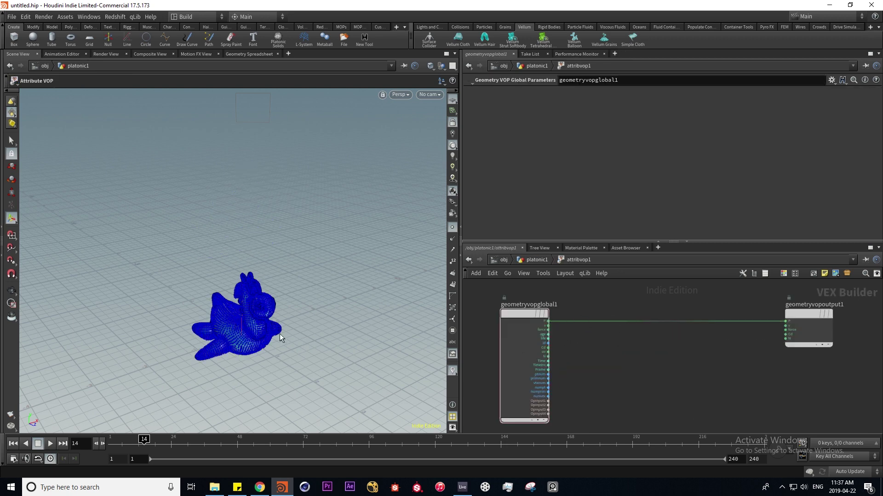
pyautogui.click(452, 228)
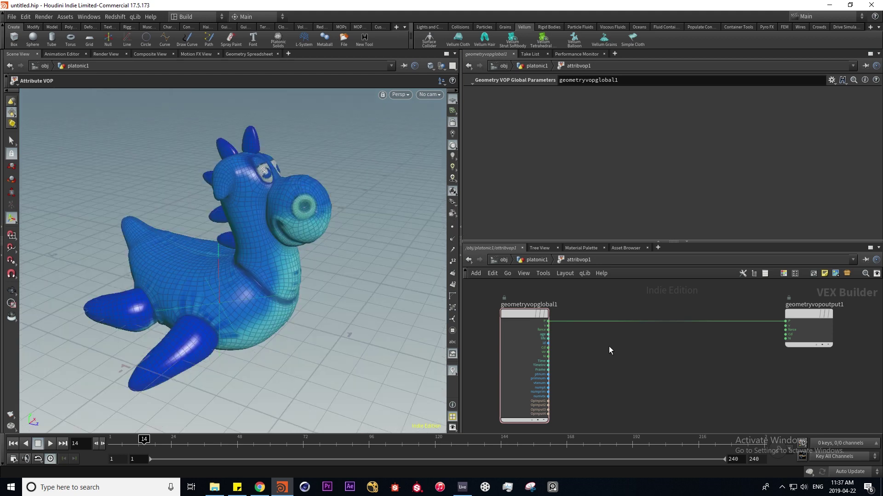
# Step: Add a Turbulent Noise node between the global parameters node and the output node
pyautogui.press('Tab')
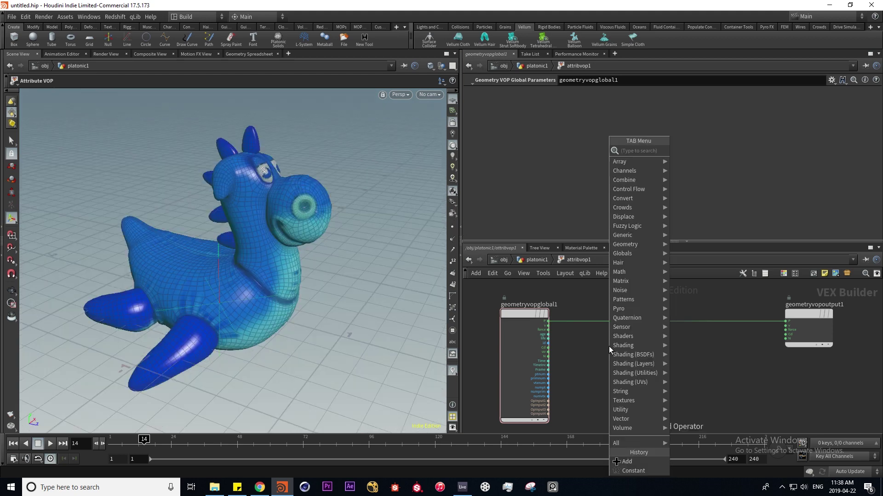
pyautogui.write('nois')
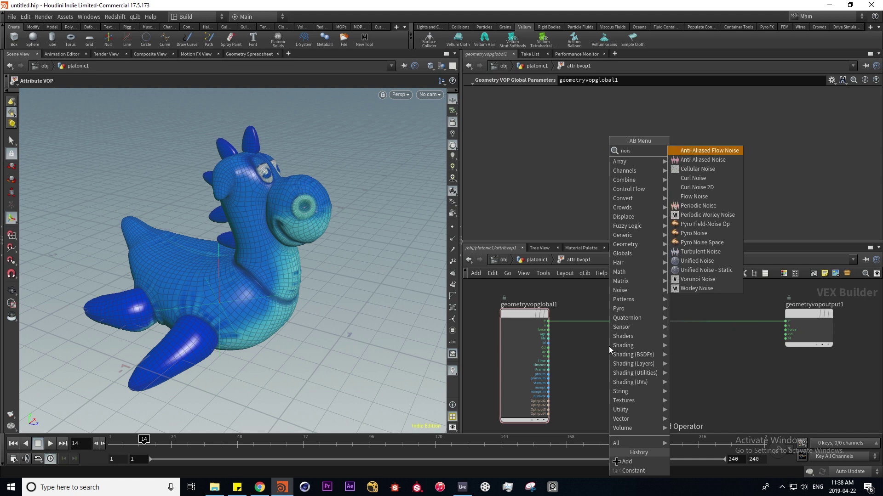
pyautogui.write('e')
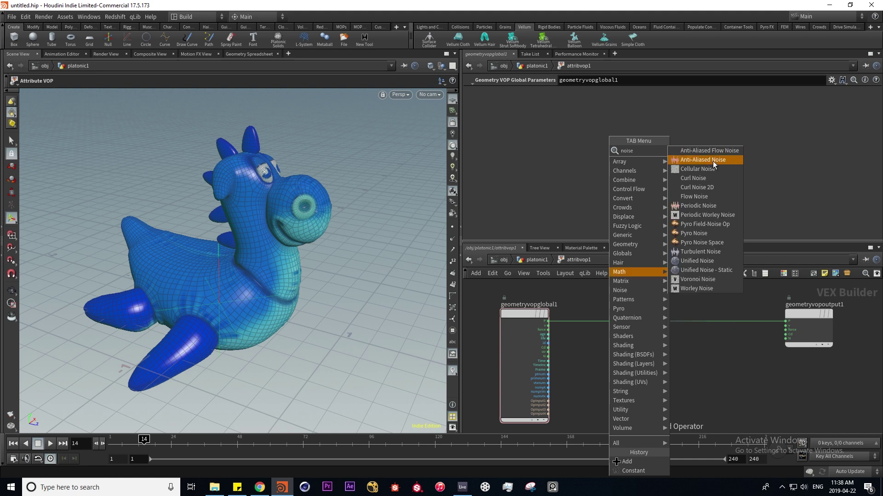
pyautogui.click(697, 246)
pyautogui.click(607, 357)
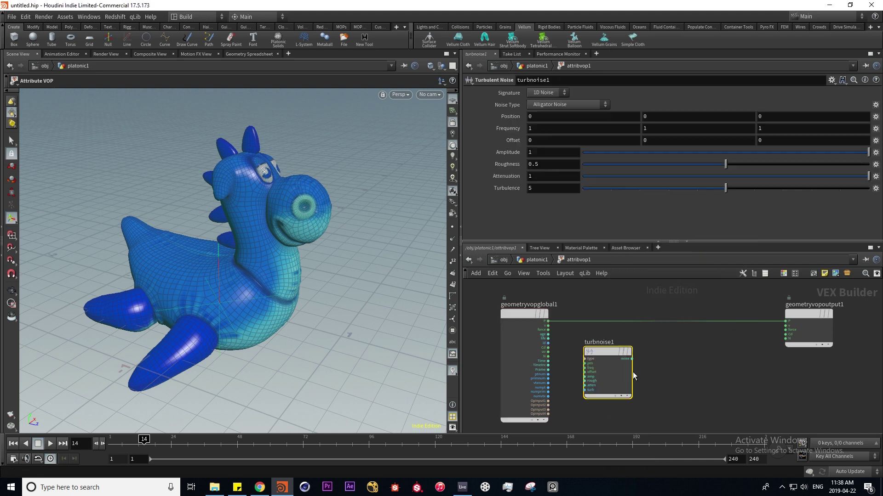
# Step: Add an Add node between the Turbulent Noise and the output node
pyautogui.moveTo(654, 337); pyautogui.dragTo(633, 349, button='middle')
pyautogui.press('Tab')
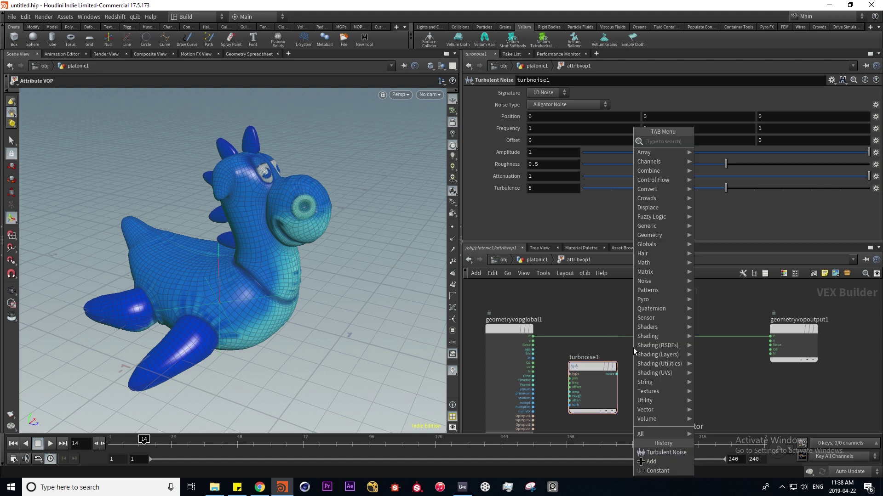
pyautogui.write('add')
pyautogui.press('Return')
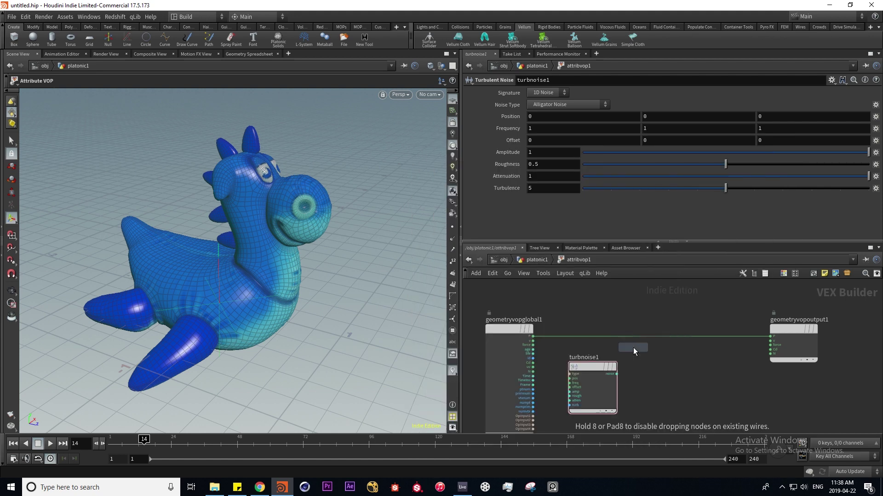
pyautogui.click(641, 348)
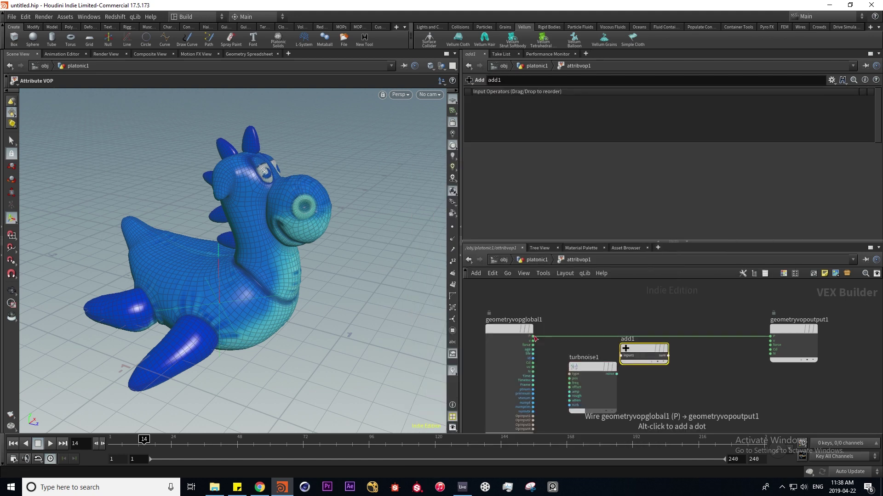
# Step: Wire global P into the Add node and the noise's pos, the noise into the Add node, and the sum into the output's P
pyautogui.moveTo(534, 337); pyautogui.dragTo(578, 374)
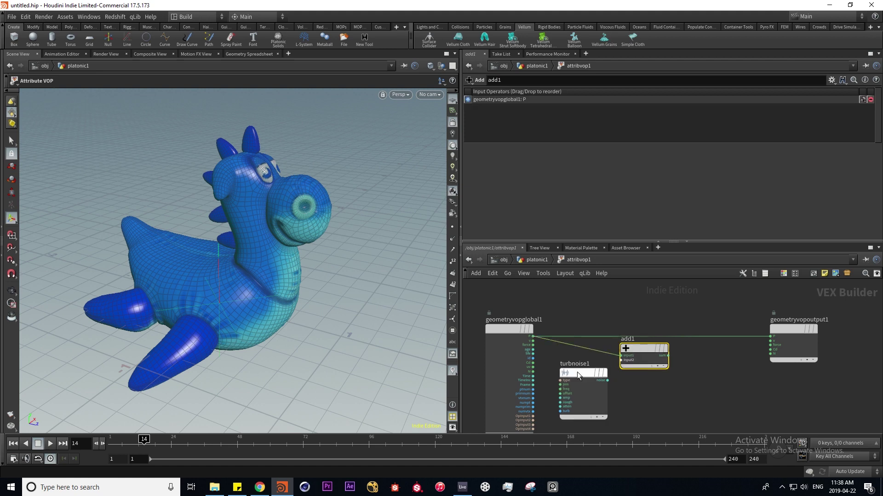
pyautogui.moveTo(533, 337); pyautogui.dragTo(767, 330)
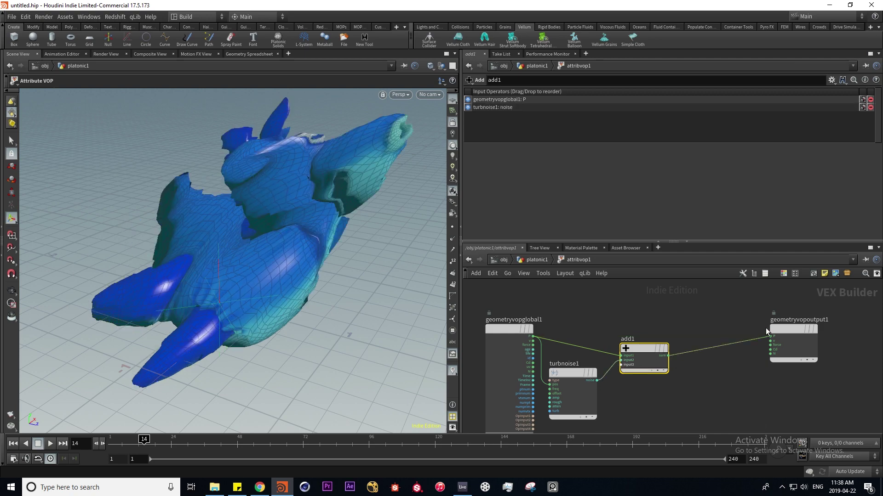
pyautogui.press('Escape')
pyautogui.moveTo(302, 253); pyautogui.dragTo(256, 256)
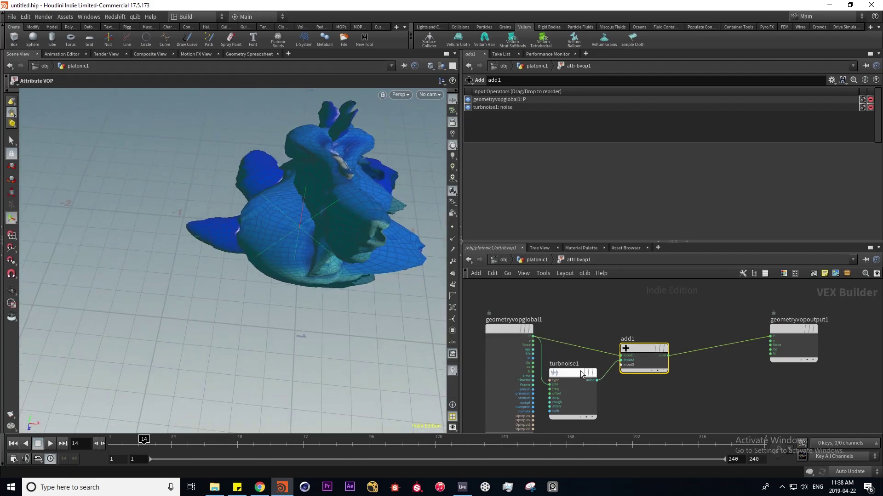
# Step: Set the Turbulent Noise's signature to 3D Noise and its amplitude to 0.823
pyautogui.click(563, 373)
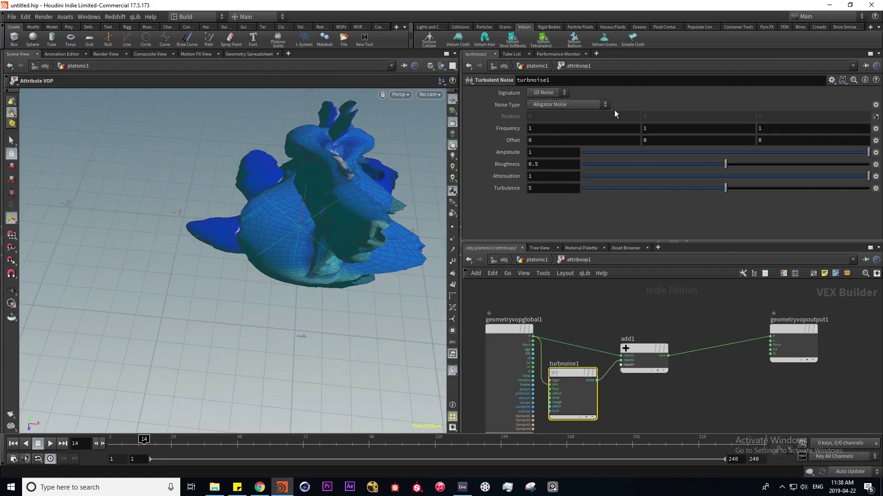
pyautogui.click(565, 94)
pyautogui.click(541, 111)
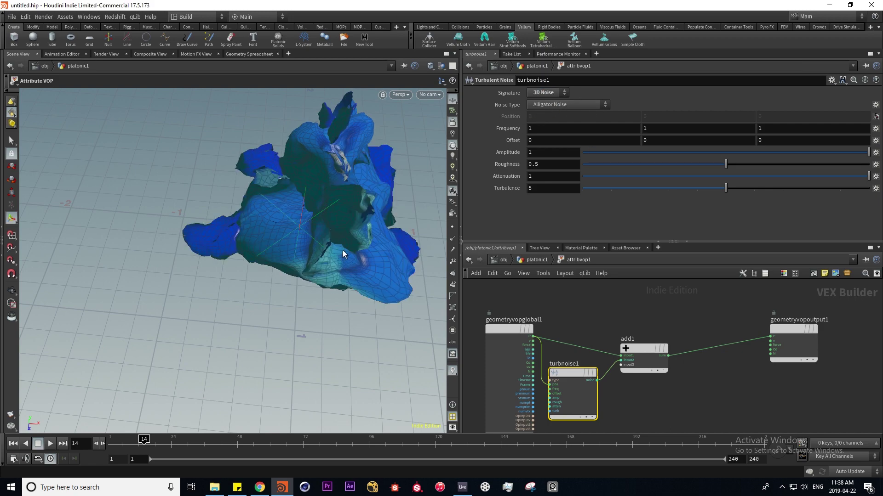
pyautogui.press('Escape')
pyautogui.moveTo(343, 250); pyautogui.dragTo(239, 216)
pyautogui.moveTo(738, 153); pyautogui.dragTo(843, 135)
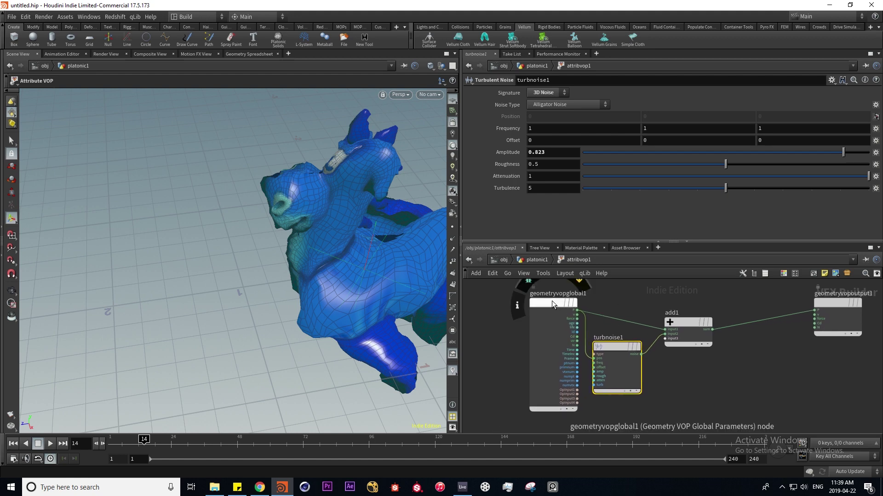
# Step: Promote the Turbulent Noise's freq input as a parameter of the Attribute VOP
pyautogui.scroll(3, 515, 405)
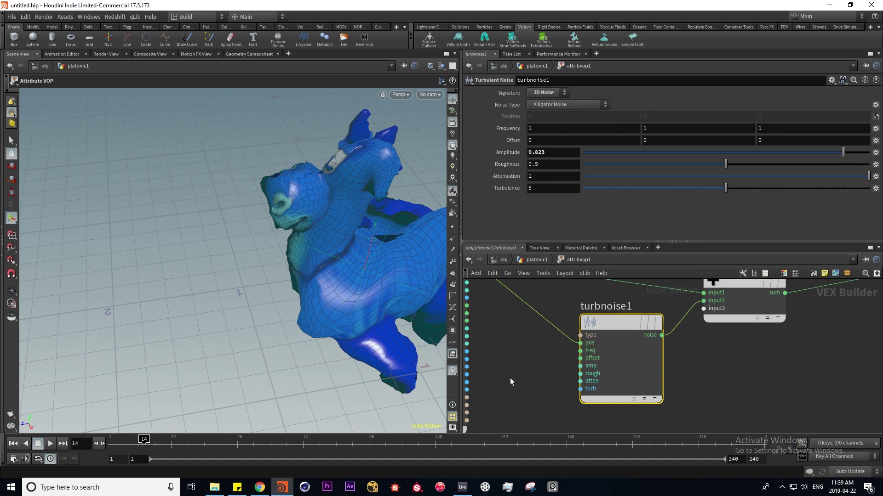
pyautogui.moveTo(510, 392); pyautogui.dragTo(573, 371, button='middle')
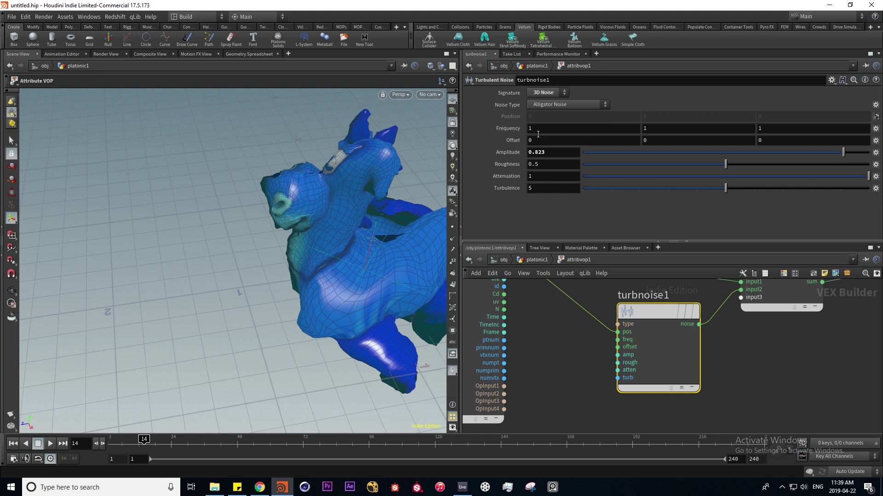
pyautogui.moveTo(605, 366); pyautogui.dragTo(579, 352, button='middle')
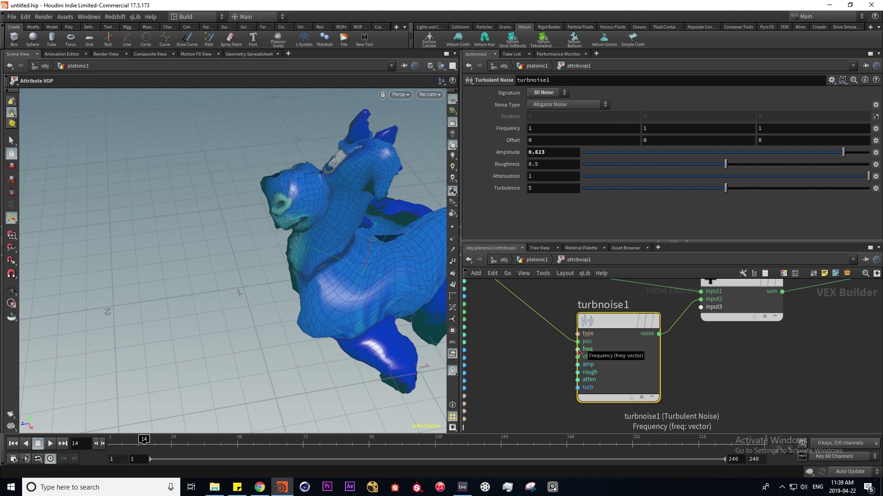
pyautogui.rightClick(579, 353)
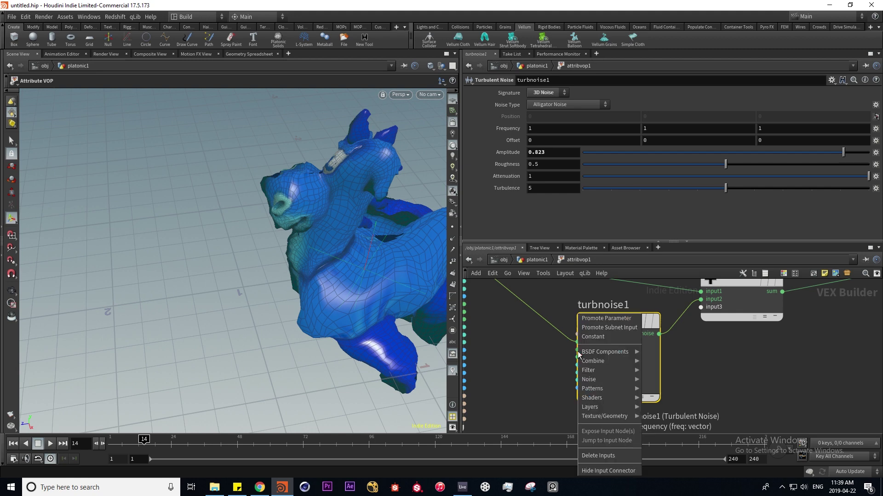
pyautogui.click(593, 318)
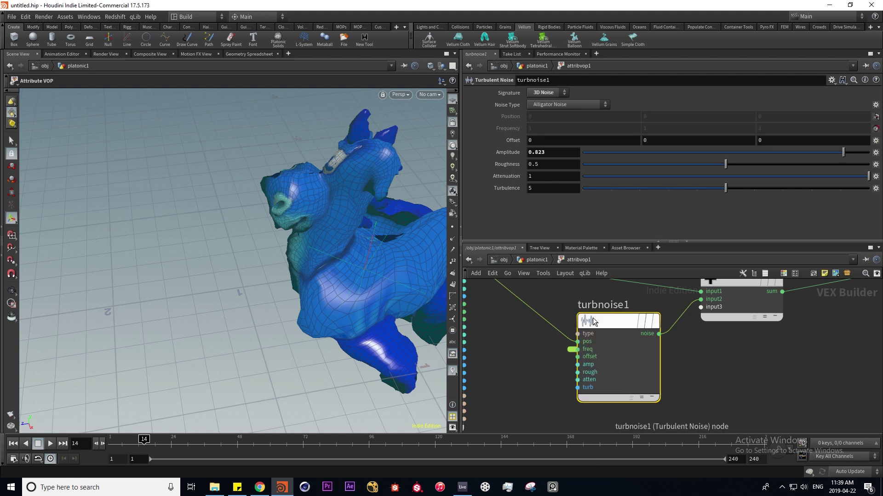
# Step: Return to the platonic1 network and examine the promoted Frequency parameter on the Attribute VOP node
pyautogui.click(535, 260)
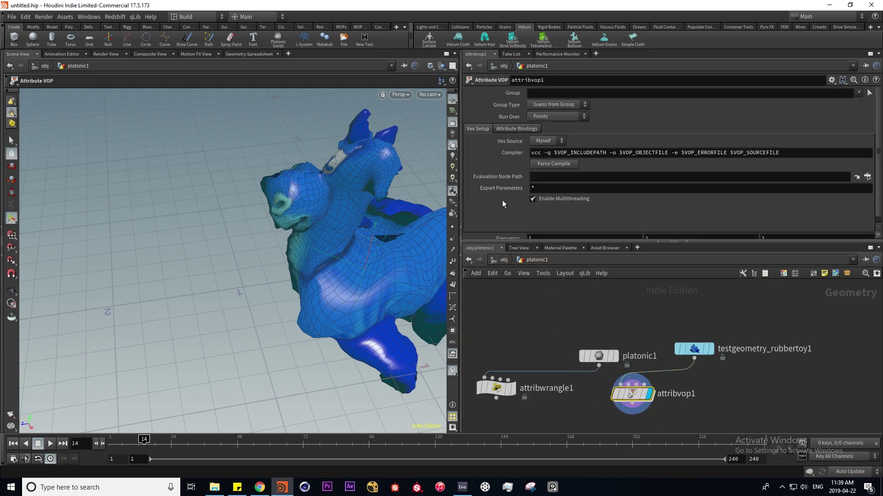
pyautogui.scroll(-1, 496, 194)
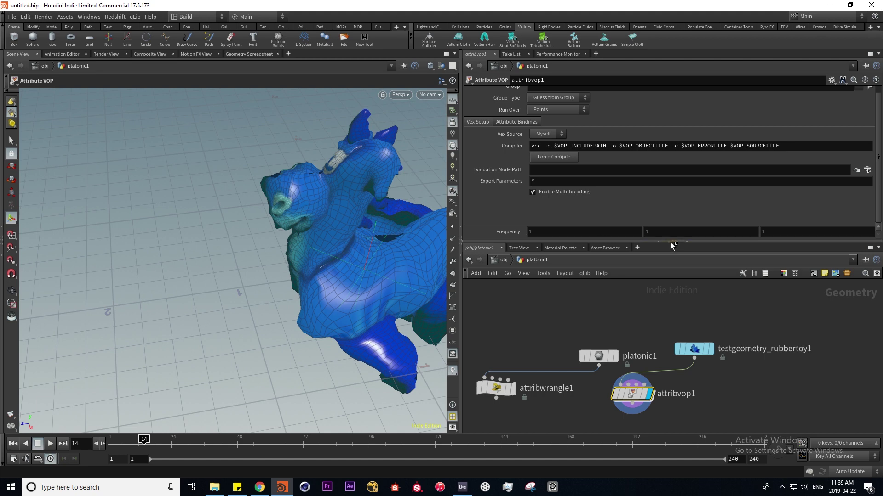
pyautogui.moveTo(673, 242); pyautogui.dragTo(672, 286)
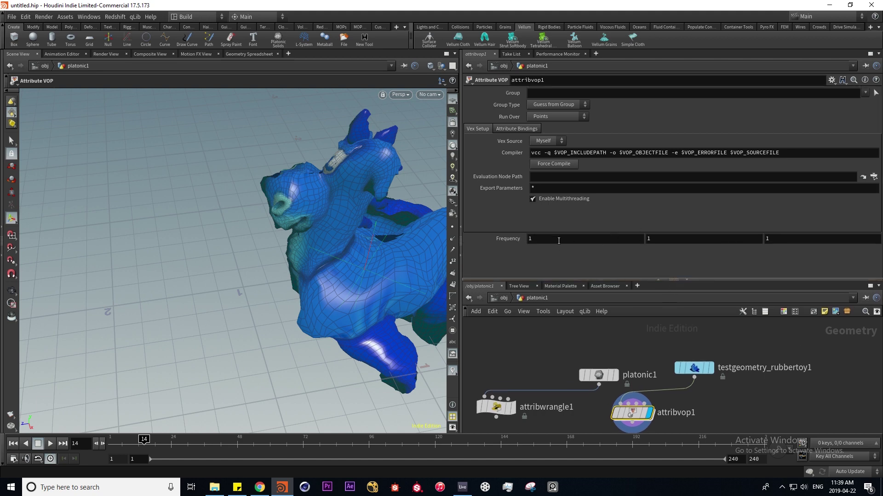
pyautogui.moveTo(554, 242); pyautogui.dragTo(560, 219, button='middle')
# Step: Place attribvop1 beneath the rubber toy node, and delete the platonic1 and attribwrangle1 nodes
pyautogui.moveTo(633, 414); pyautogui.dragTo(702, 415)
pyautogui.press('h')
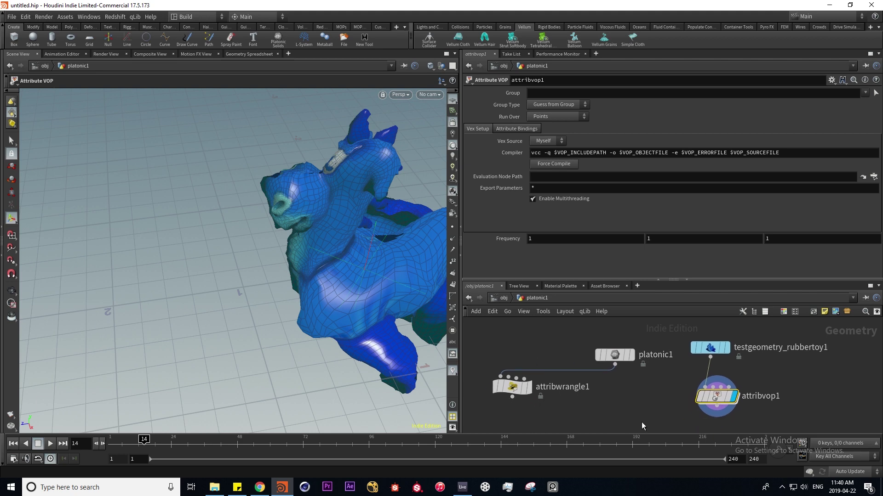
pyautogui.moveTo(642, 426); pyautogui.dragTo(493, 338)
pyautogui.press('Delete')
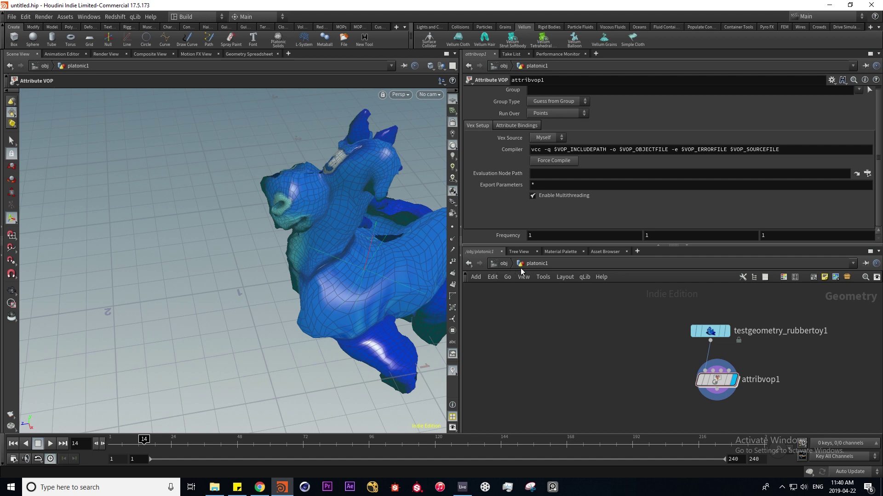
# Step: Switch the network view to the out context and add a Redshift render node
pyautogui.click(494, 266)
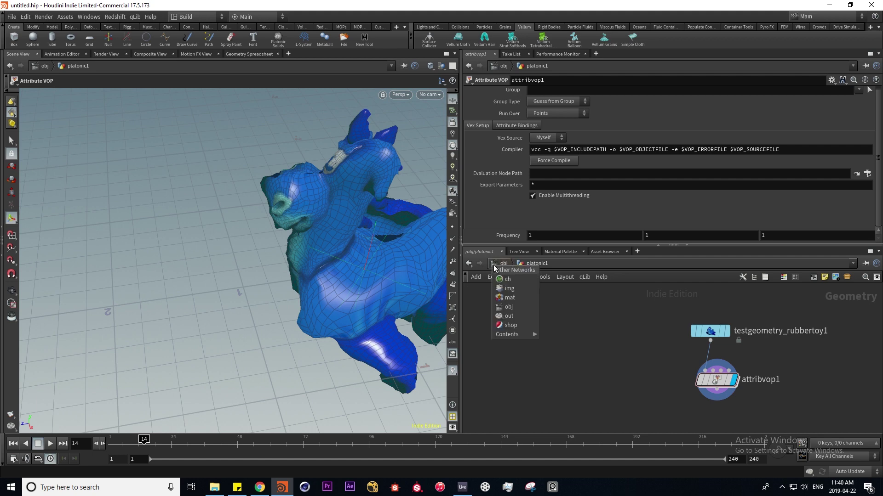
pyautogui.click(509, 315)
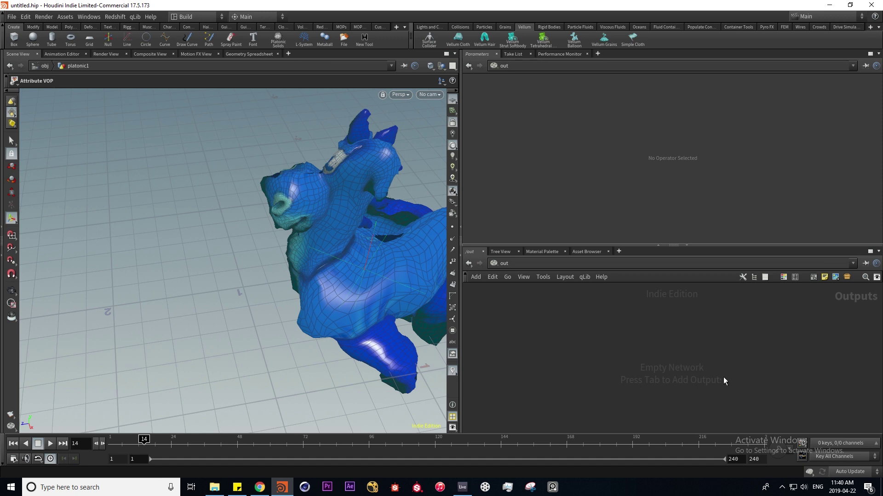
pyautogui.press('Tab')
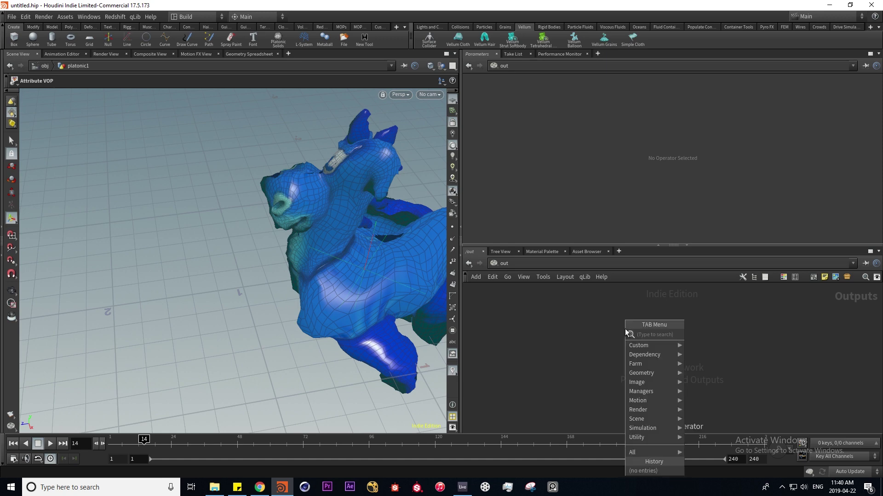
pyautogui.moveTo(639, 361)
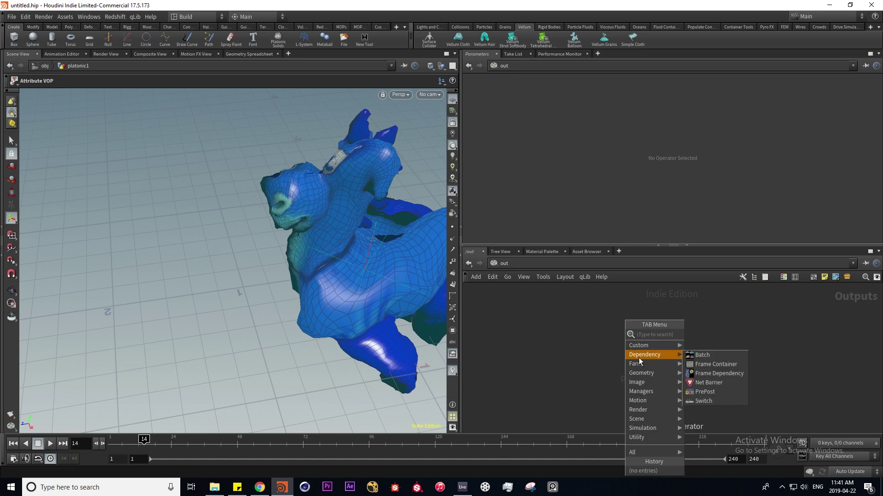
pyautogui.moveTo(652, 413)
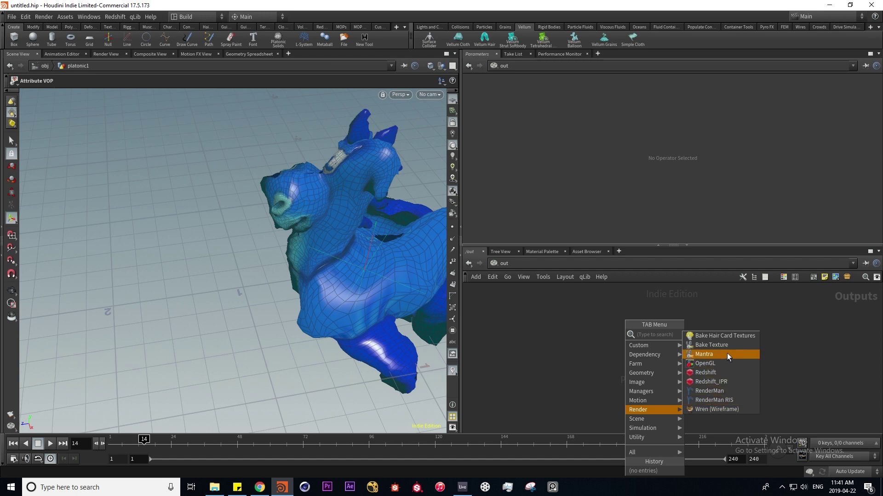
pyautogui.click(706, 374)
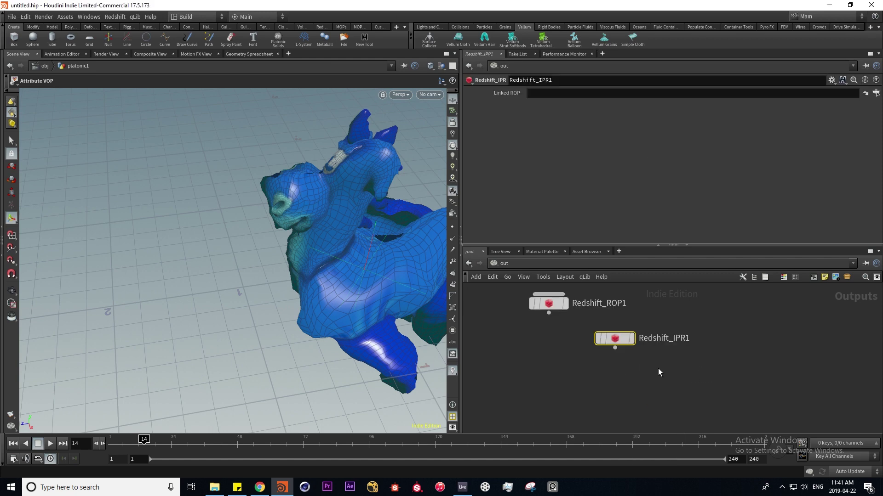
pyautogui.moveTo(583, 384); pyautogui.dragTo(595, 429, button='middle')
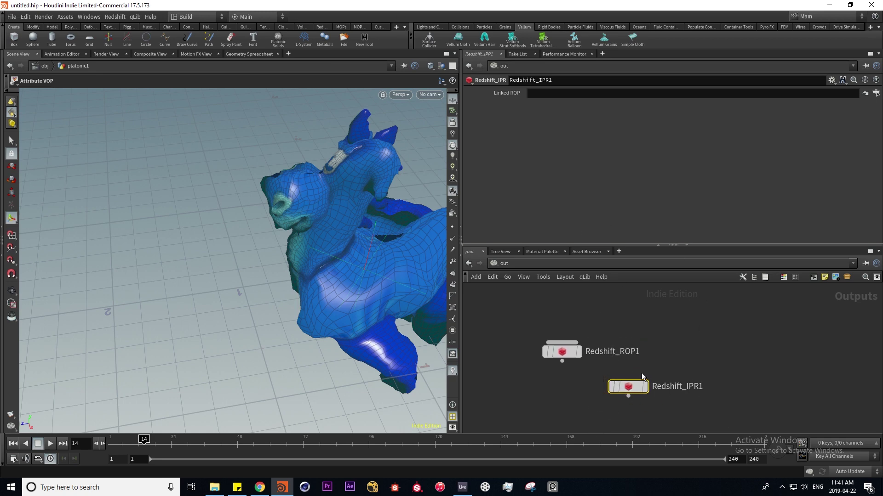
# Step: Examine the output settings of Redshift_ROP1, including the common file prefix and the AOV options
pyautogui.moveTo(655, 385)
pyautogui.moveTo(567, 369)
pyautogui.moveTo(567, 367); pyautogui.dragTo(561, 396, button='middle')
pyautogui.click(565, 381)
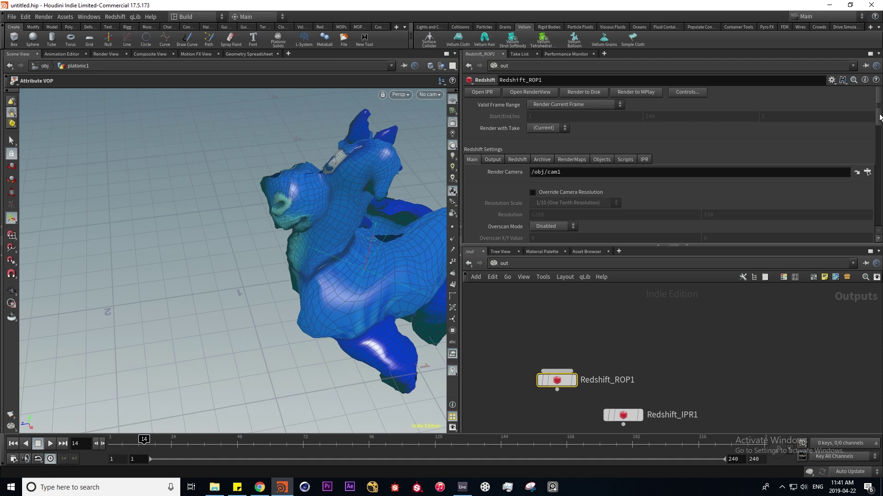
pyautogui.moveTo(878, 106)
pyautogui.mouseDown()
pyautogui.moveTo(878, 123)
pyautogui.moveTo(878, 105)
pyautogui.mouseUp()
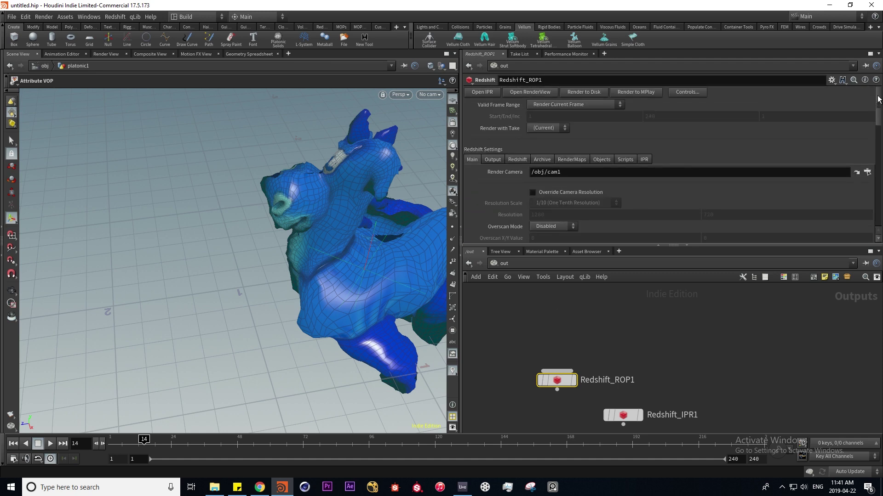
pyautogui.click(492, 159)
pyautogui.scroll(-3, 523, 201)
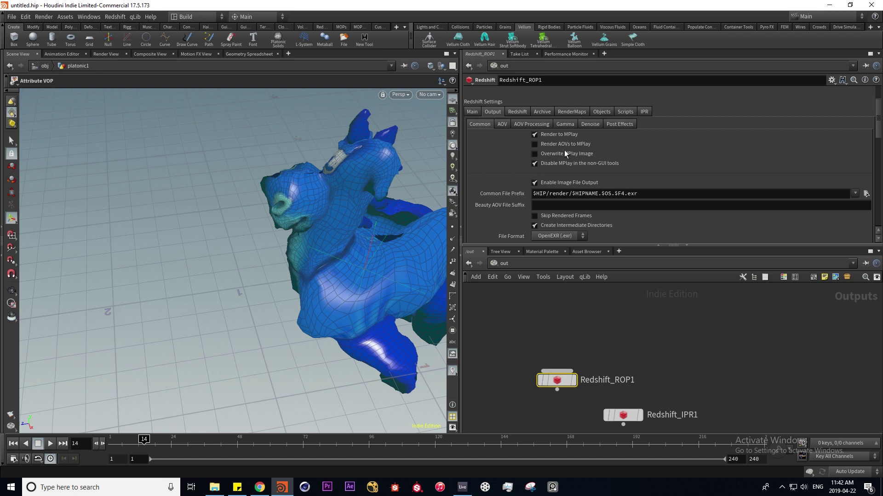
pyautogui.click(649, 194)
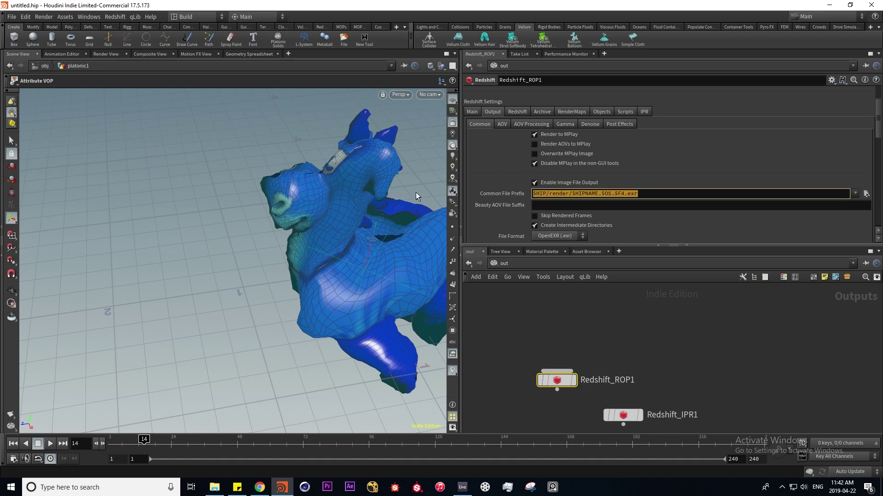
pyautogui.click(645, 194)
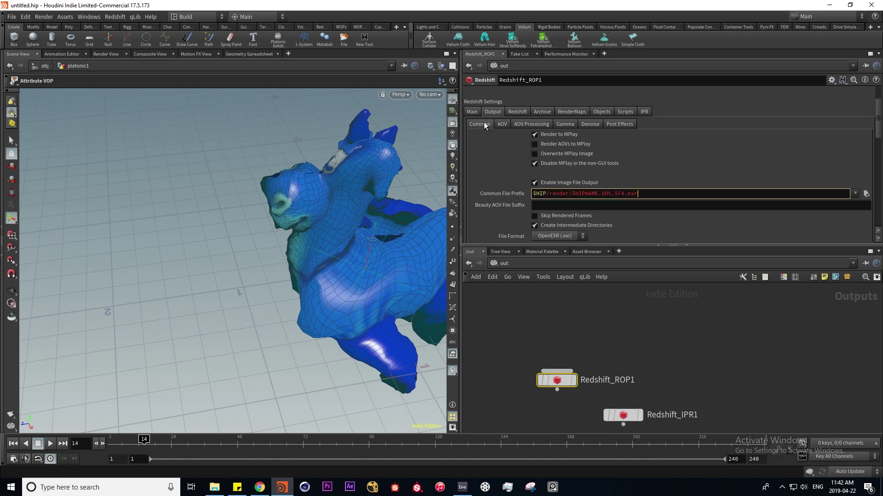
pyautogui.click(502, 124)
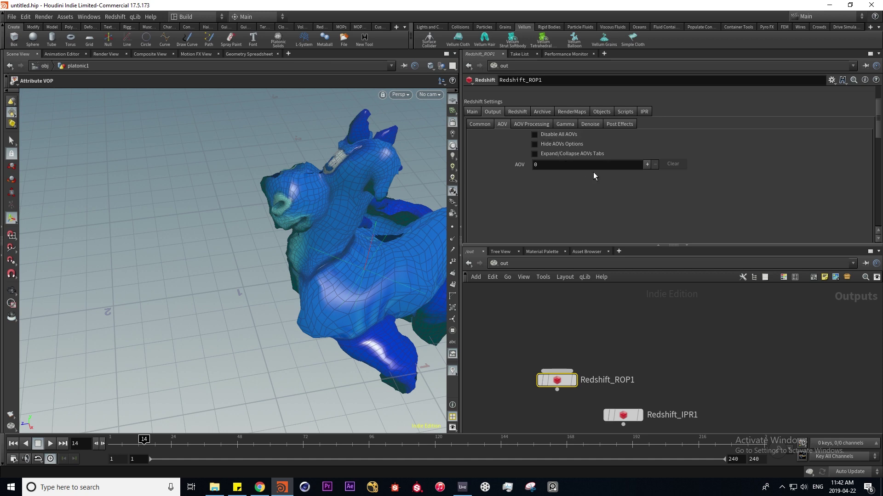
# Step: Examine the sampling, motion blur and global illumination settings of Redshift_ROP1
pyautogui.click(519, 110)
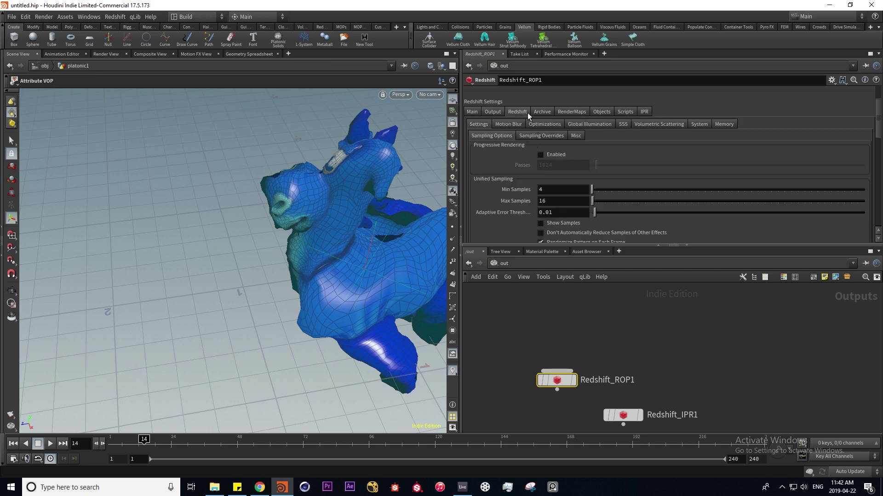
pyautogui.scroll(-3, 517, 187)
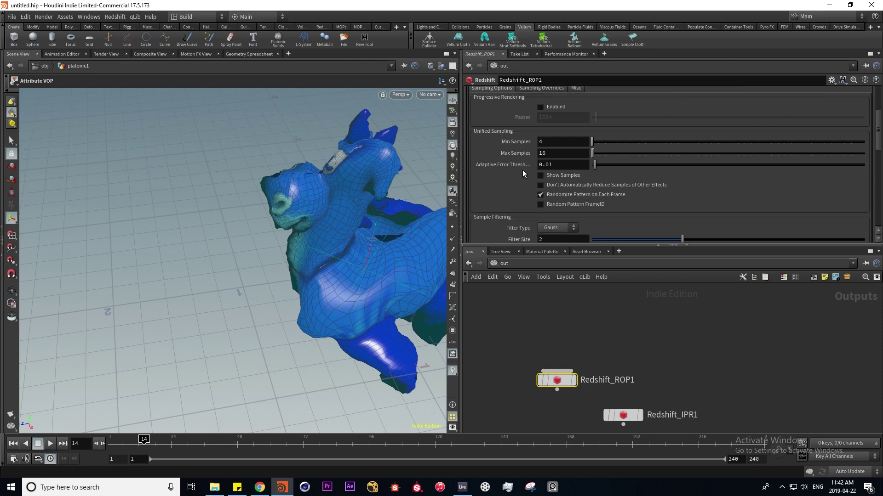
pyautogui.scroll(3, 505, 177)
pyautogui.click(508, 124)
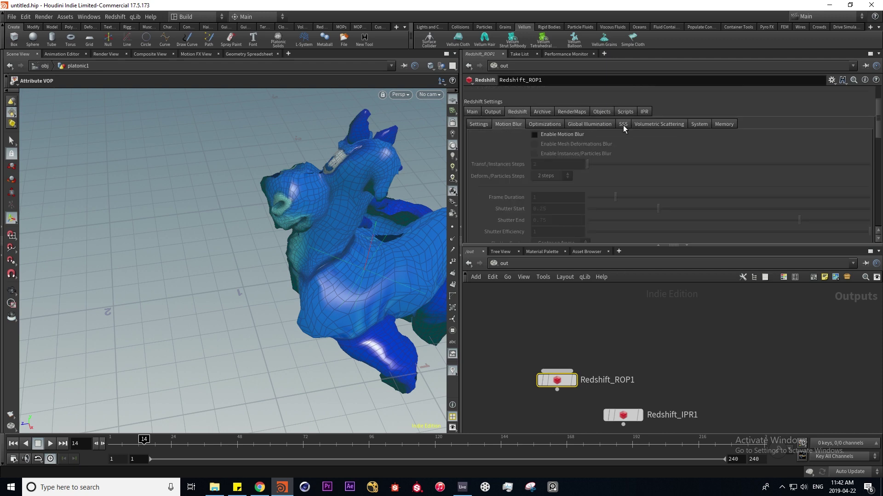
pyautogui.click(586, 124)
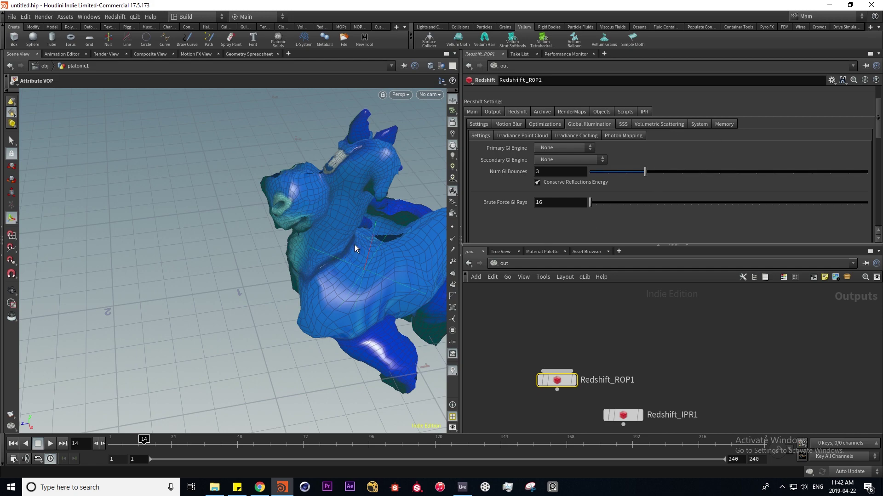
# Step: Look through cam1 in the scene viewport
pyautogui.press('Escape')
pyautogui.moveTo(354, 248); pyautogui.dragTo(230, 251)
pyautogui.scroll(-5, 289, 258)
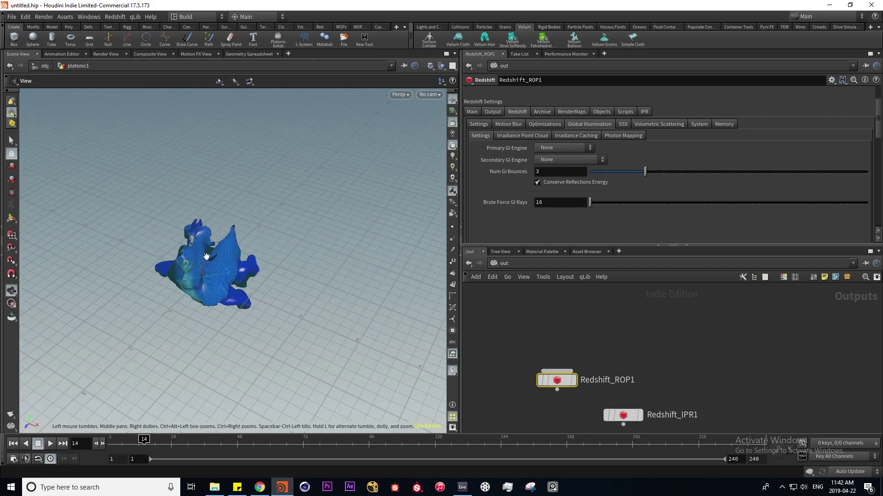
pyautogui.press('Return')
pyautogui.click(429, 94)
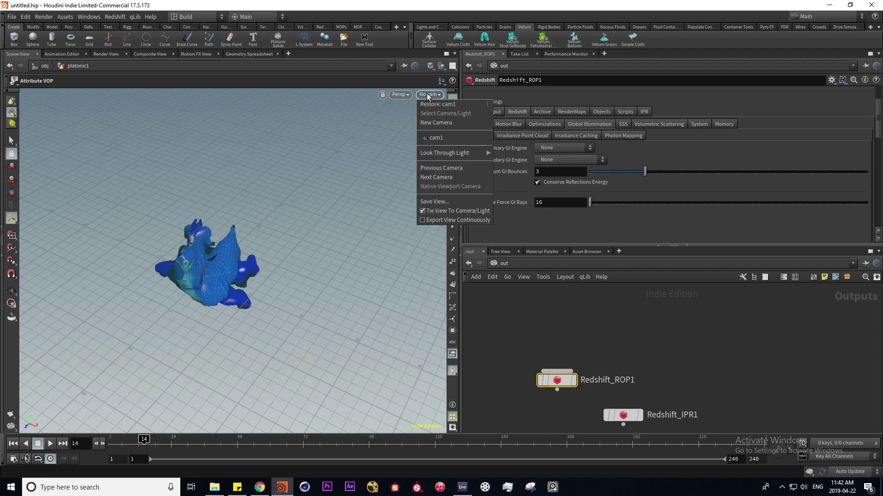
pyautogui.click(443, 139)
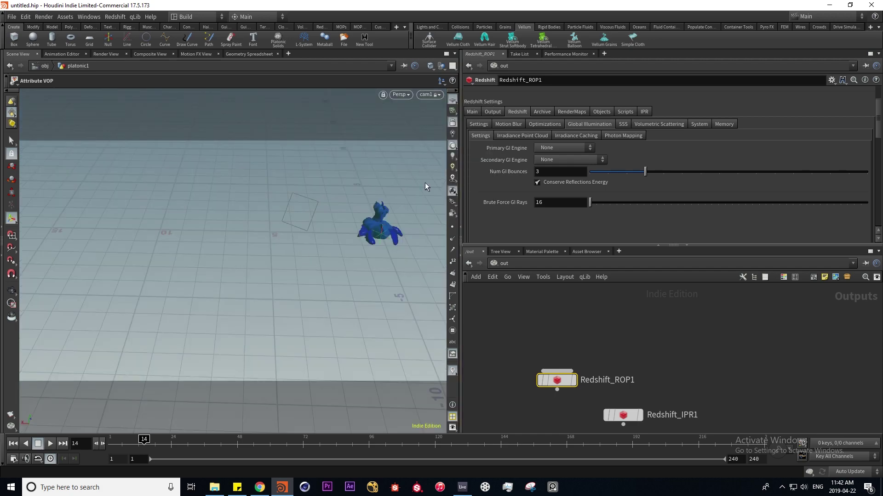
# Step: Reposition the view through cam1 so the deformed rubber toy is framed close up
pyautogui.press('Escape')
pyautogui.moveTo(424, 186); pyautogui.dragTo(232, 309)
pyautogui.moveTo(233, 309); pyautogui.dragTo(281, 287, button='right')
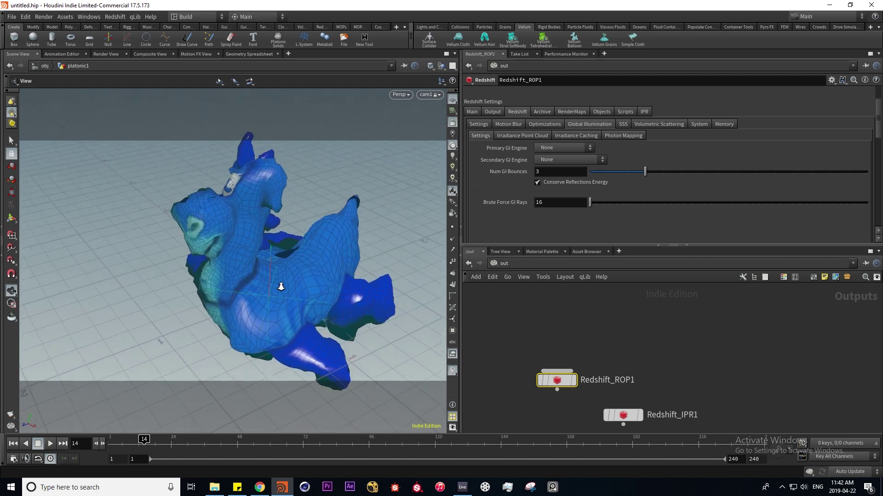
pyautogui.moveTo(281, 287); pyautogui.dragTo(266, 299)
pyautogui.press('Return')
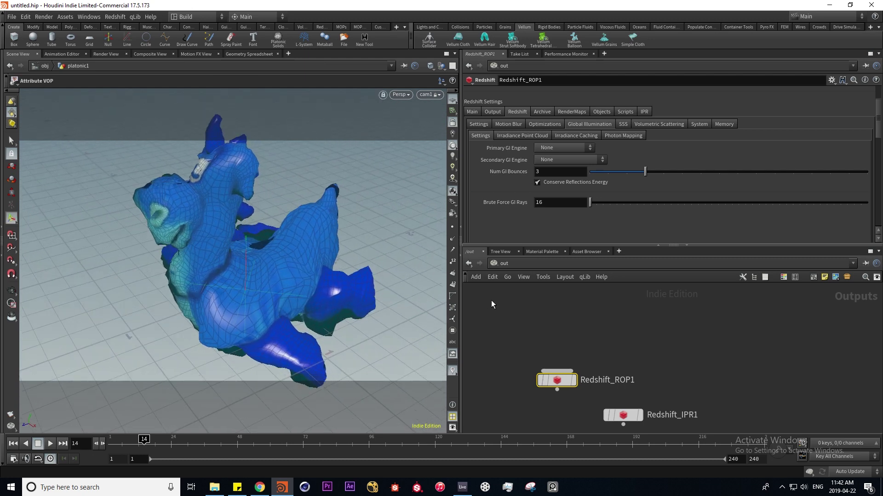
# Step: Render the rubber toy with Redshift_IPR1 in the render view, and return to the scene view
pyautogui.click(110, 53)
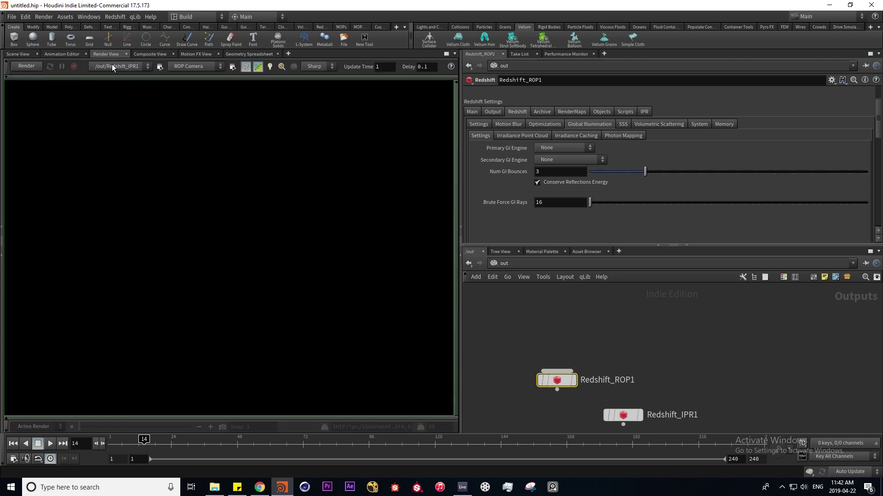
pyautogui.click(32, 66)
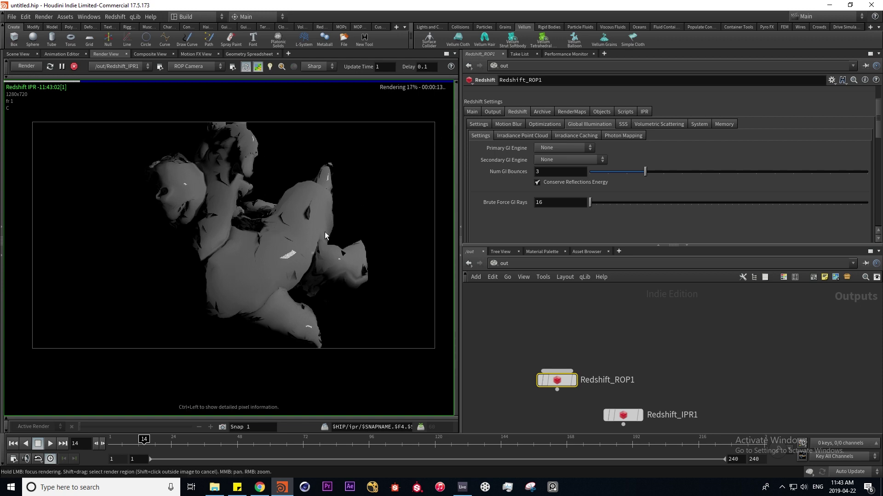
pyautogui.click(20, 54)
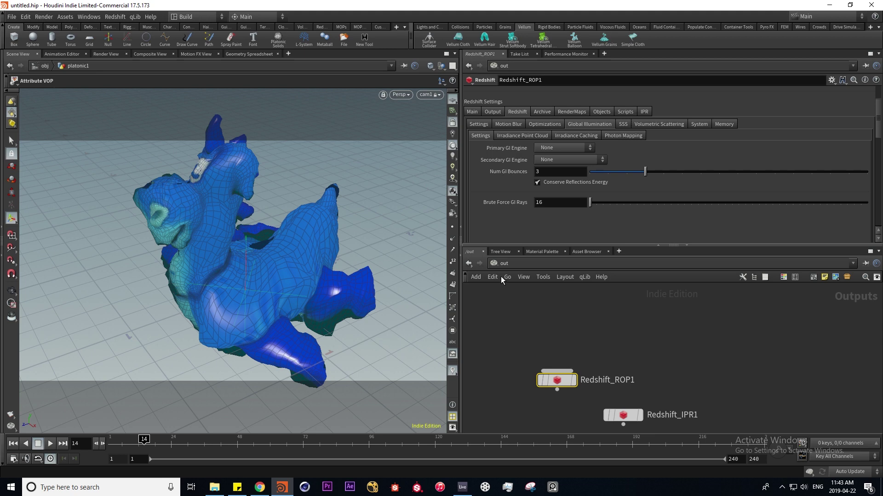
# Step: Return to the platonic1 network and add a ROP Geometry Output node connected beneath attribvop1
pyautogui.click(494, 265)
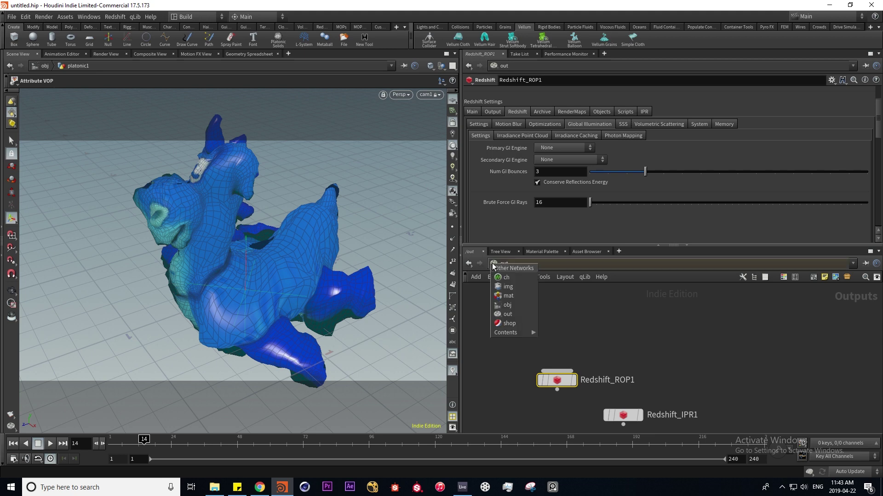
pyautogui.click(507, 305)
pyautogui.doubleClick(578, 330)
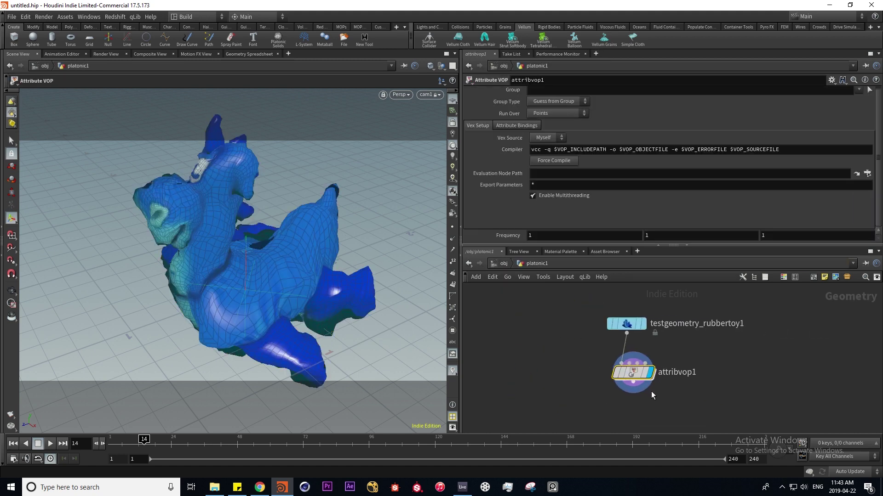
pyautogui.click(633, 392)
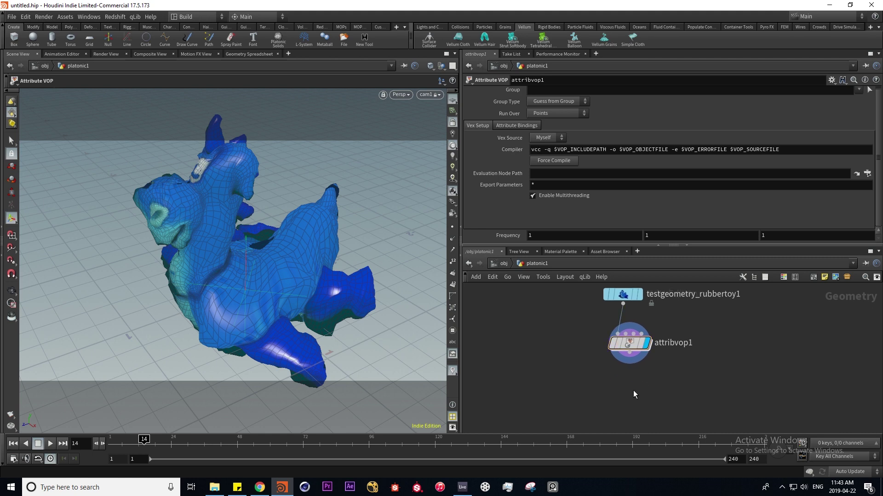
pyautogui.press('Tab')
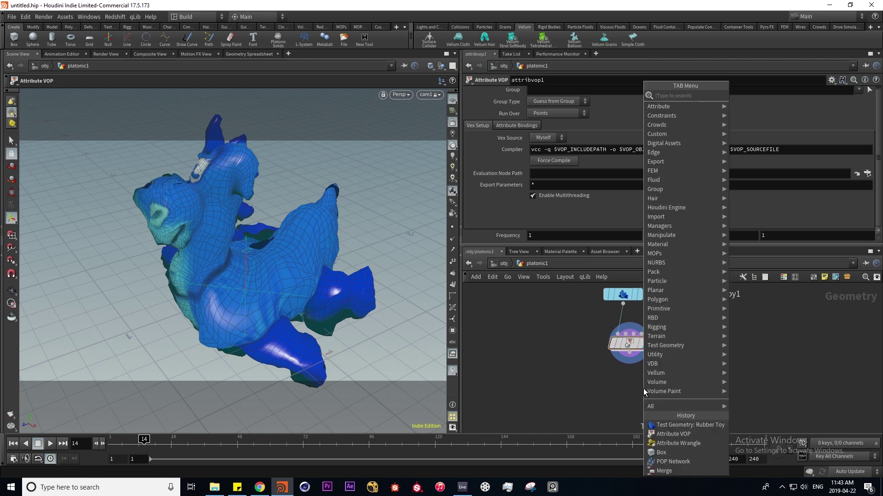
pyautogui.write('rop')
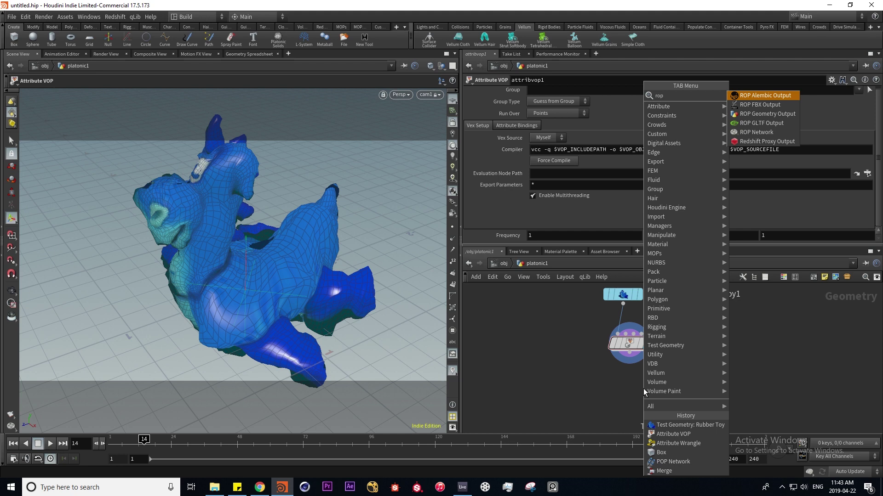
pyautogui.click(757, 115)
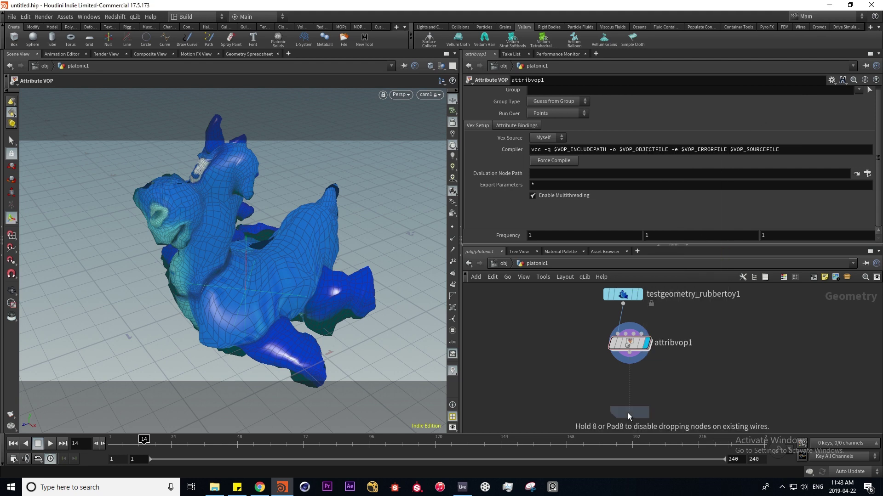
pyautogui.click(629, 381)
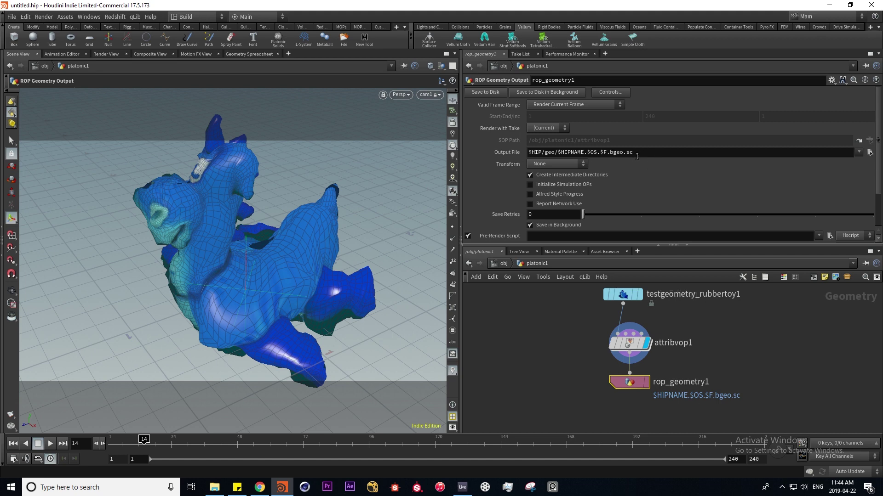
# Step: Examine the bgeo.sc extension in the Output File path and the Valid Frame Range options of rop_geometry1
pyautogui.moveTo(641, 153); pyautogui.dragTo(610, 153)
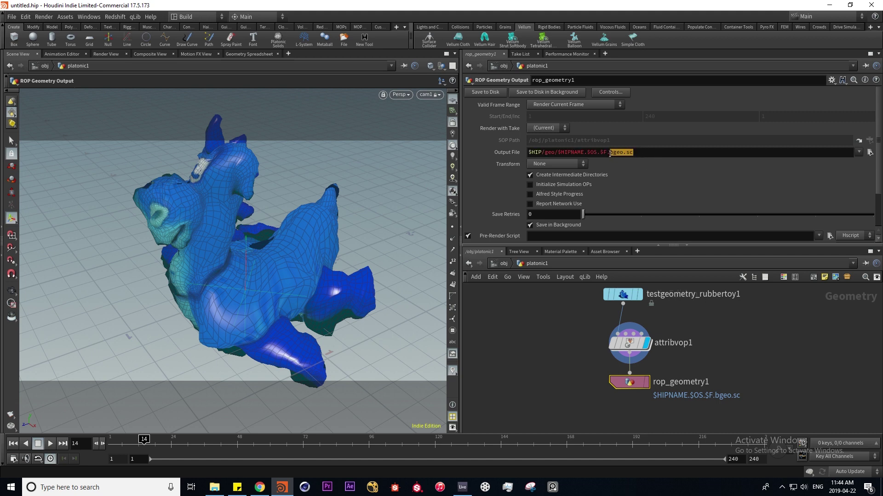
pyautogui.click(641, 154)
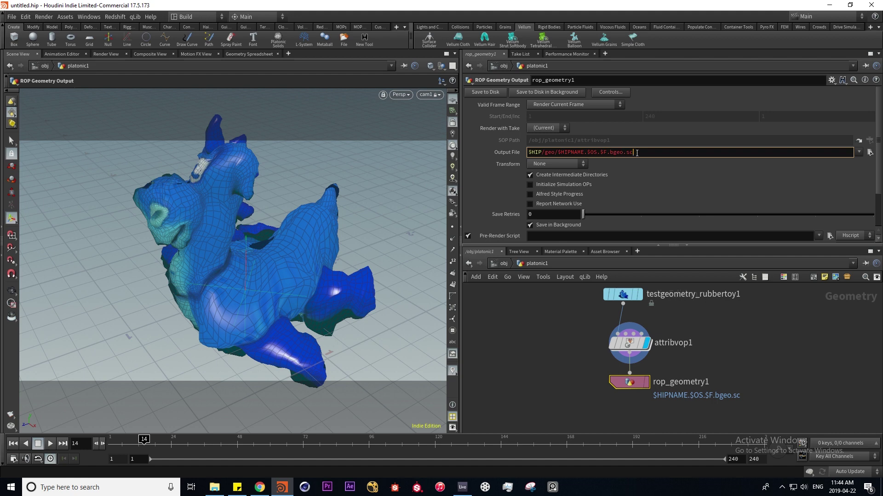
pyautogui.moveTo(642, 152); pyautogui.dragTo(609, 153)
pyautogui.click(619, 104)
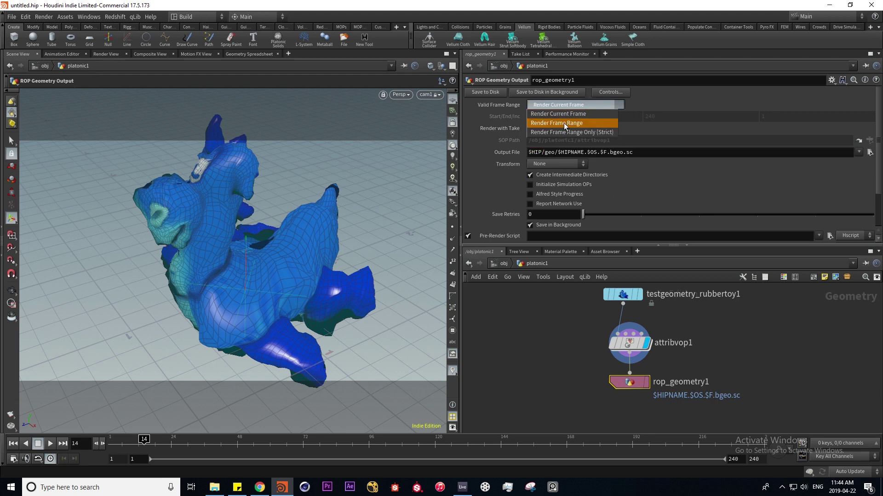
pyautogui.click(646, 186)
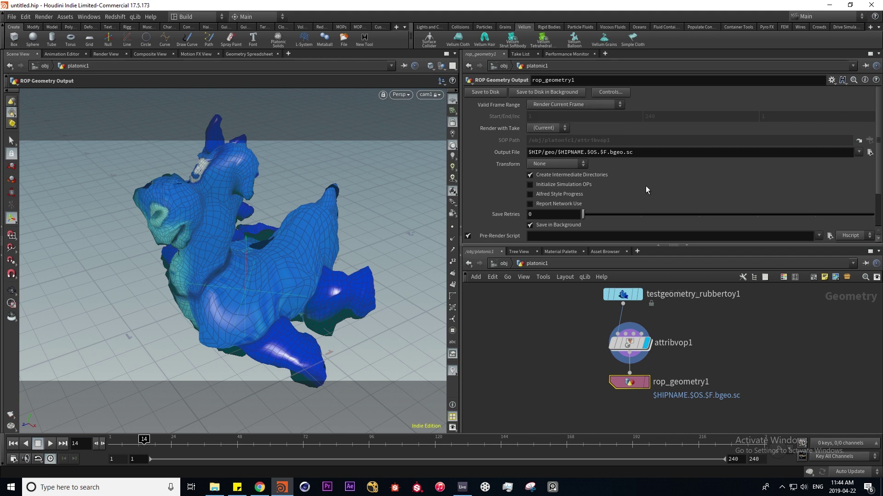
# Step: Start saving the scene under a new name and create a folder named hb3 on the Desktop for it
pyautogui.hotkey('ctrl', 'shift', 's')
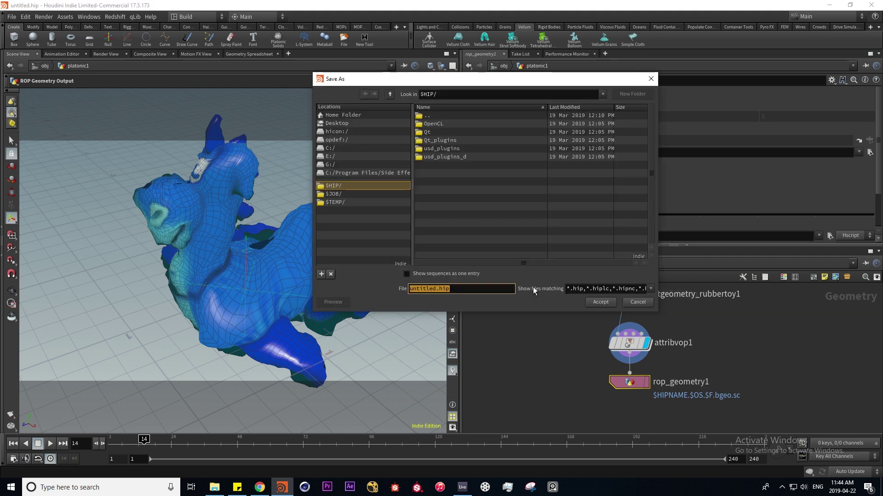
pyautogui.click(345, 122)
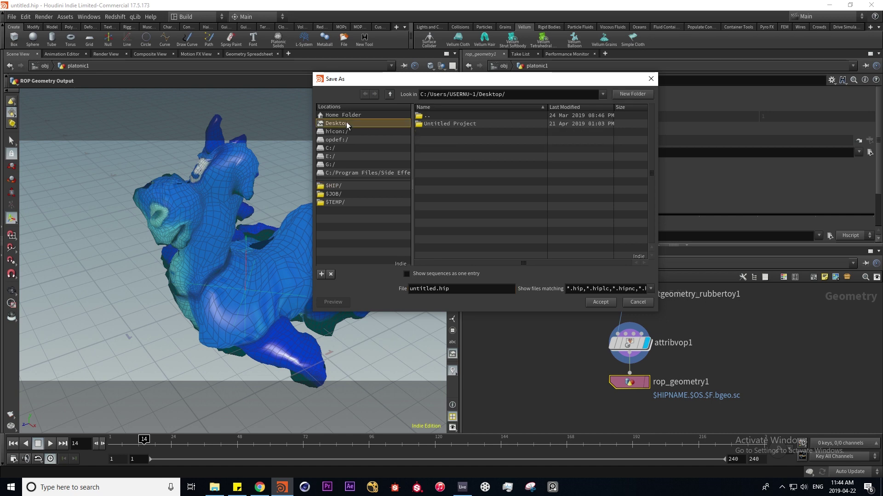
pyautogui.click(637, 94)
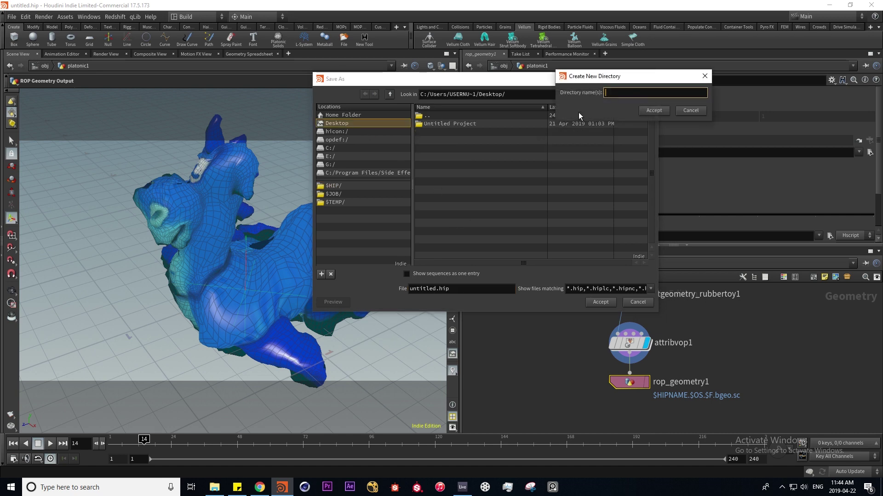
pyautogui.write('hb3')
pyautogui.press('Return')
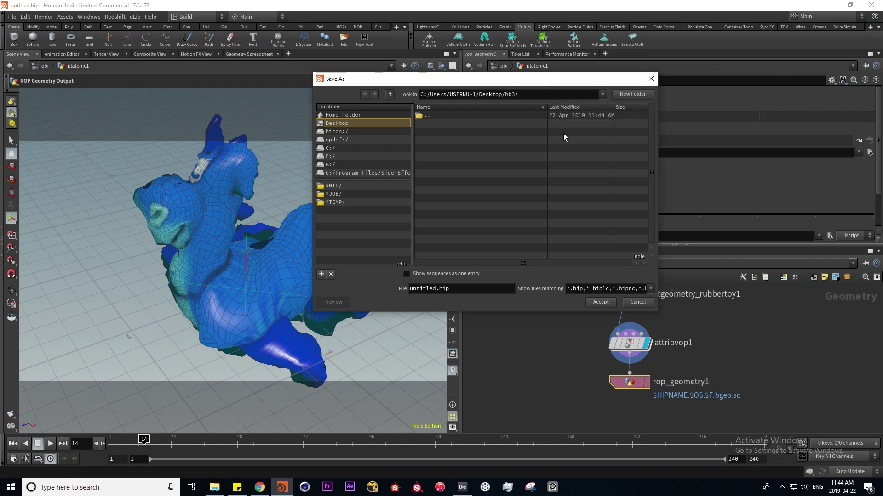
# Step: Name the scene file hb3 and save it in the new hb3 folder
pyautogui.click(433, 290)
pyautogui.doubleClick(434, 291)
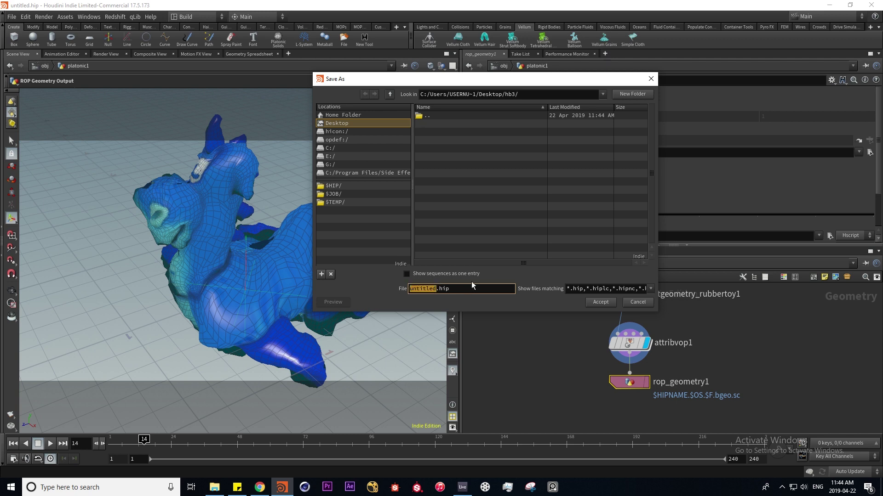
pyautogui.write('h')
pyautogui.write('b3')
pyautogui.press('Return')
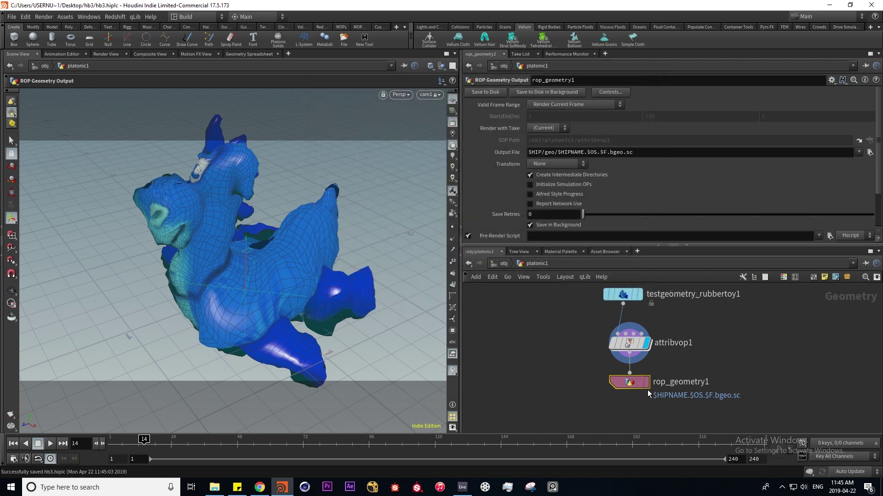
# Step: Examine the $HIP, geo, $HIPNAME, $OS and $F parts of rop_geometry1's Output File path, leaving the path as it is
pyautogui.click(571, 153)
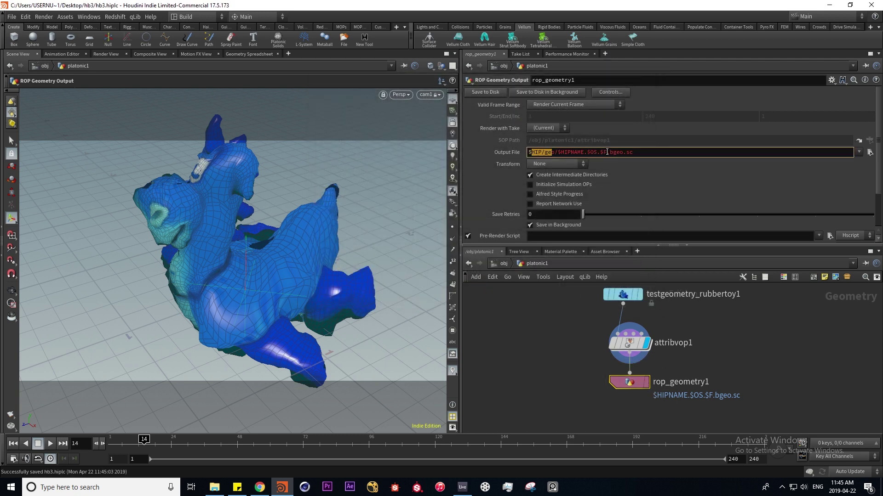
pyautogui.click(541, 153)
pyautogui.moveTo(529, 153); pyautogui.dragTo(543, 153)
pyautogui.moveTo(555, 152); pyautogui.dragTo(546, 152)
pyautogui.click(546, 152)
pyautogui.moveTo(557, 152); pyautogui.dragTo(585, 152)
pyautogui.click(560, 153)
pyautogui.doubleClick(591, 152)
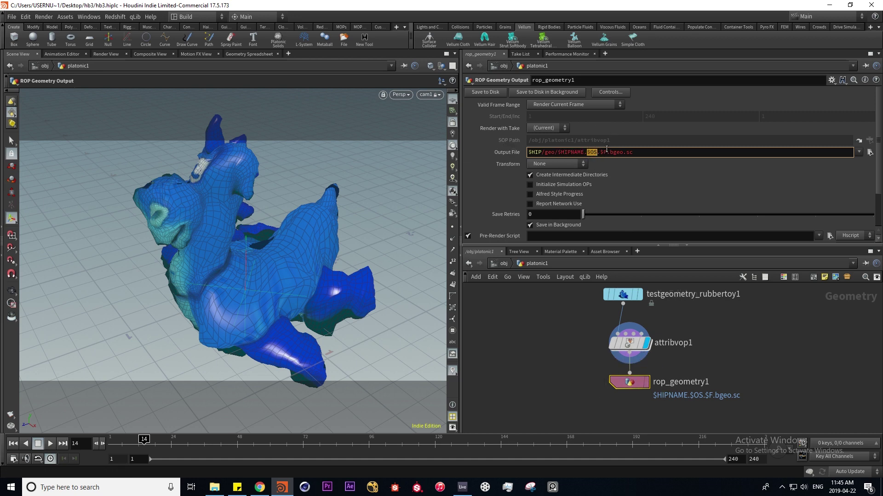
pyautogui.doubleClick(603, 152)
pyautogui.press('Return')
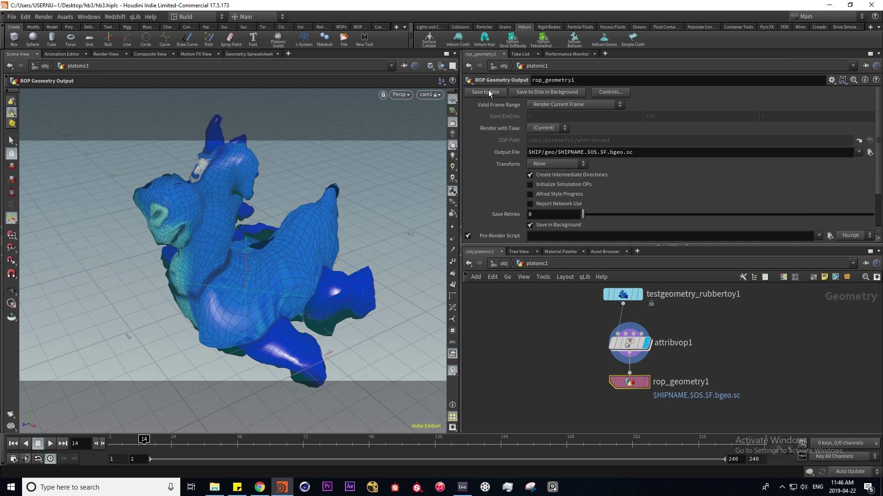
# Step: Switch to File Explorer, check the exported file in the geo folder of hb3 on the Desktop, and close the window
pyautogui.click(216, 487)
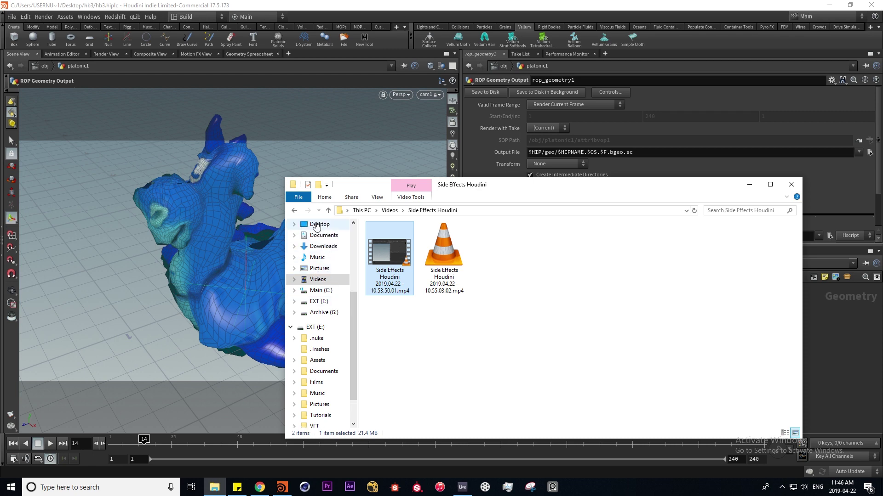
pyautogui.click(316, 225)
pyautogui.doubleClick(384, 238)
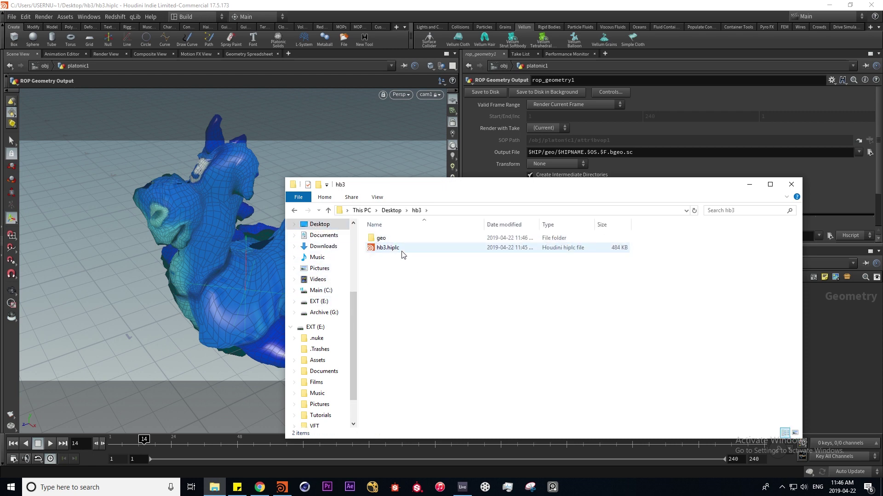
pyautogui.doubleClick(380, 239)
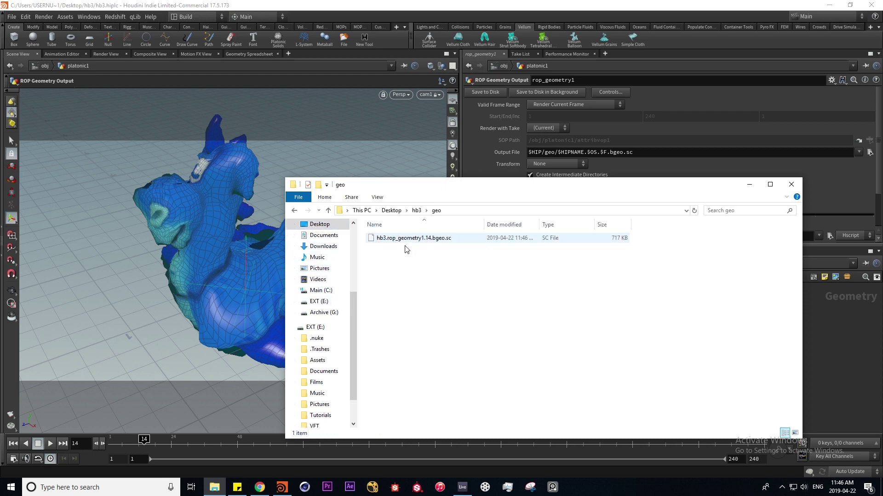
pyautogui.click(791, 184)
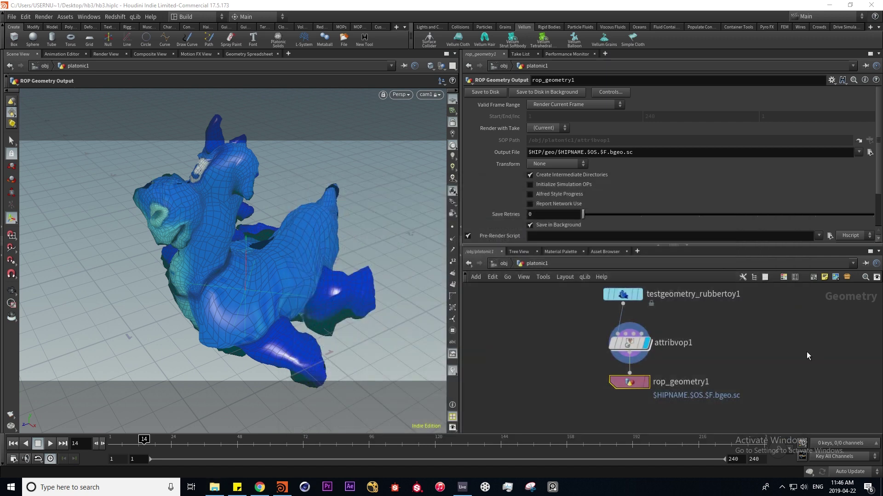
# Step: Load hb3.rop_geometry1.14.bgeo.sc from $HIP/geo into platonic1 as a File node placed beside the rubber toy chain
pyautogui.press('h')
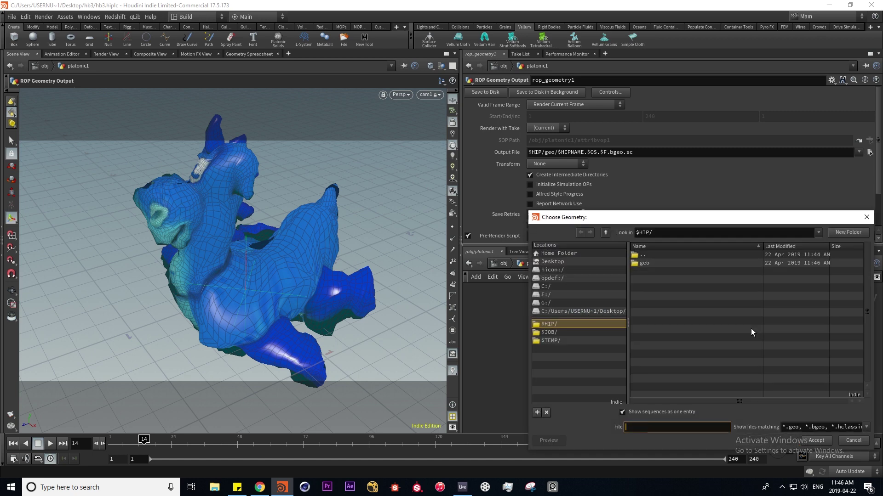
pyautogui.doubleClick(645, 264)
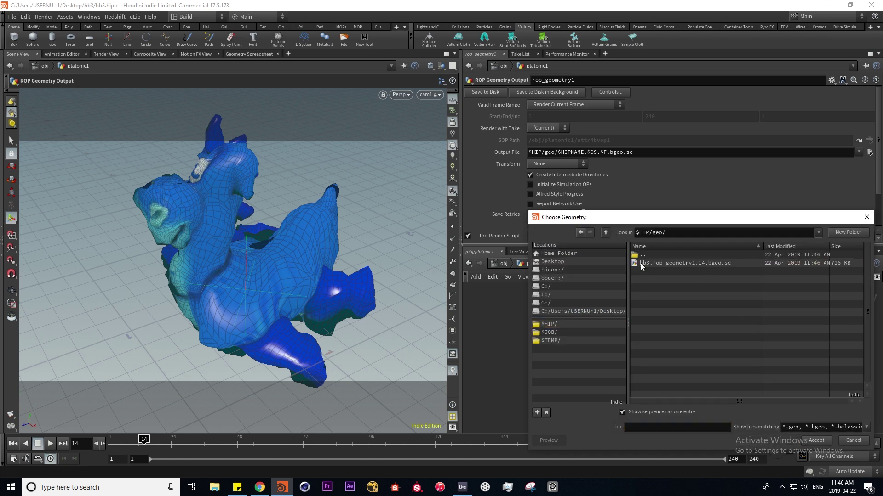
pyautogui.doubleClick(666, 263)
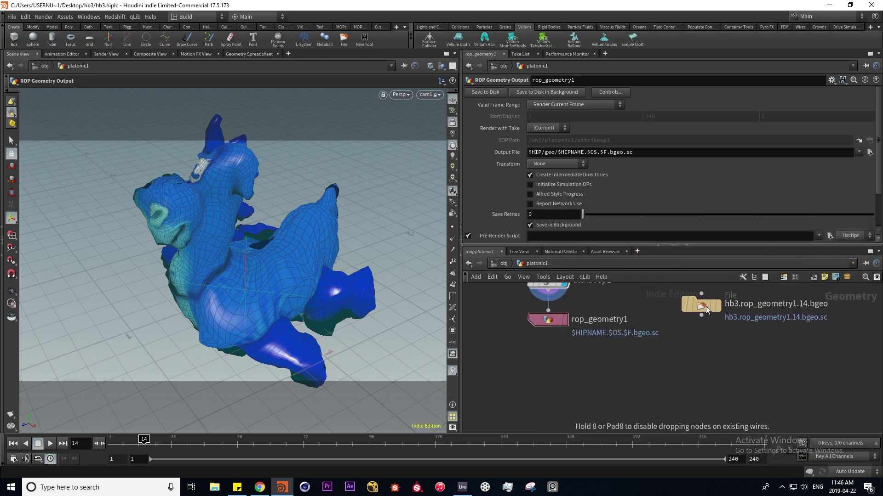
pyautogui.click(705, 306)
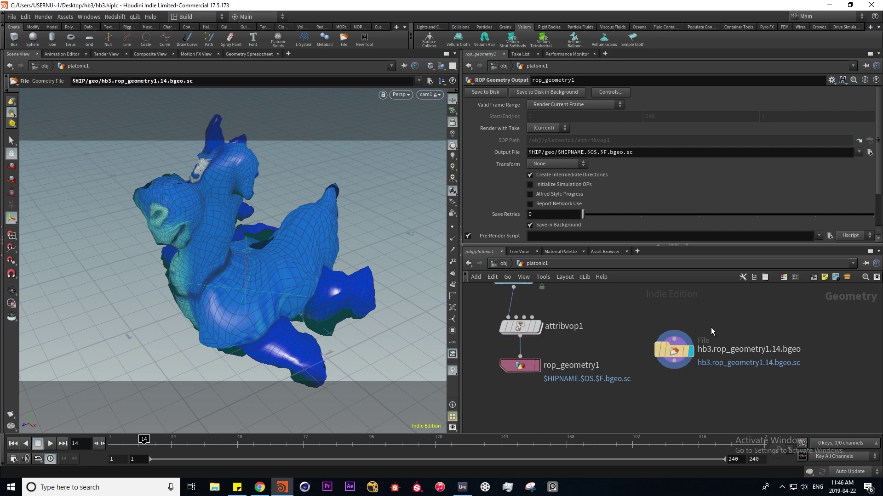
# Step: Add a second, empty File node and set its Geometry File to $HIP/geo/hb3.rop_geometry1.14.bgeo.sc
pyautogui.press('Tab')
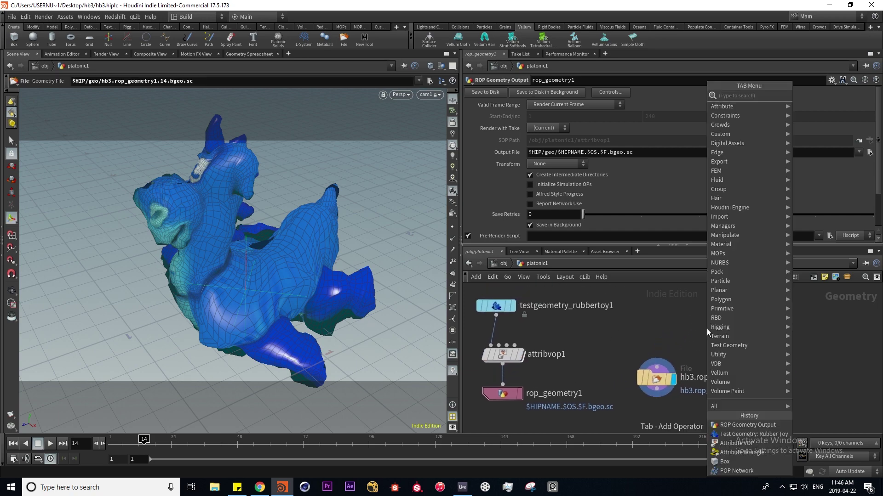
pyautogui.press('Escape')
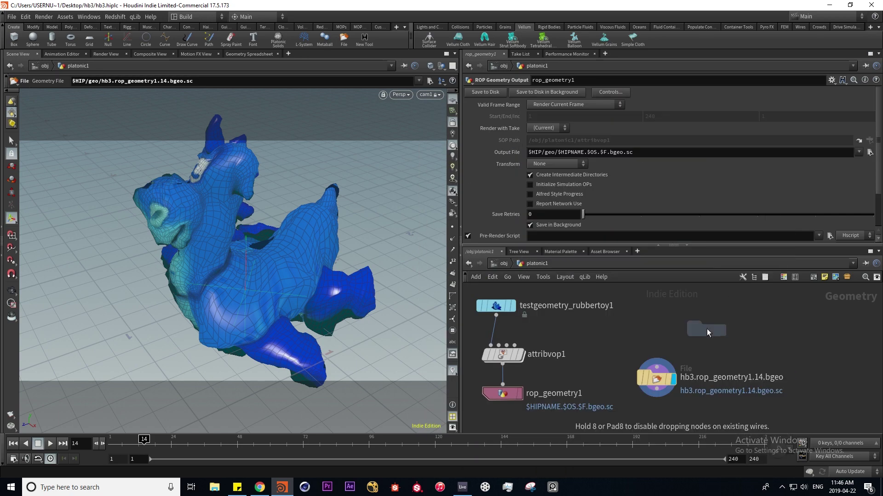
pyautogui.click(707, 329)
pyautogui.click(876, 105)
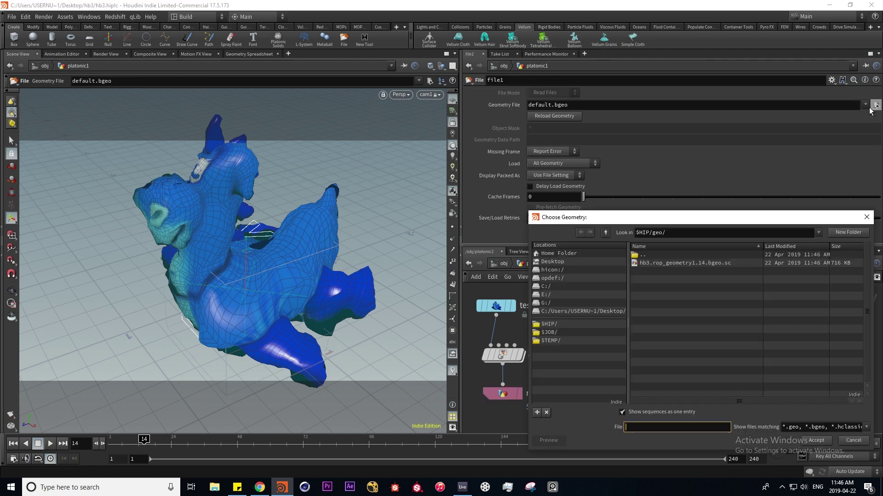
pyautogui.doubleClick(693, 263)
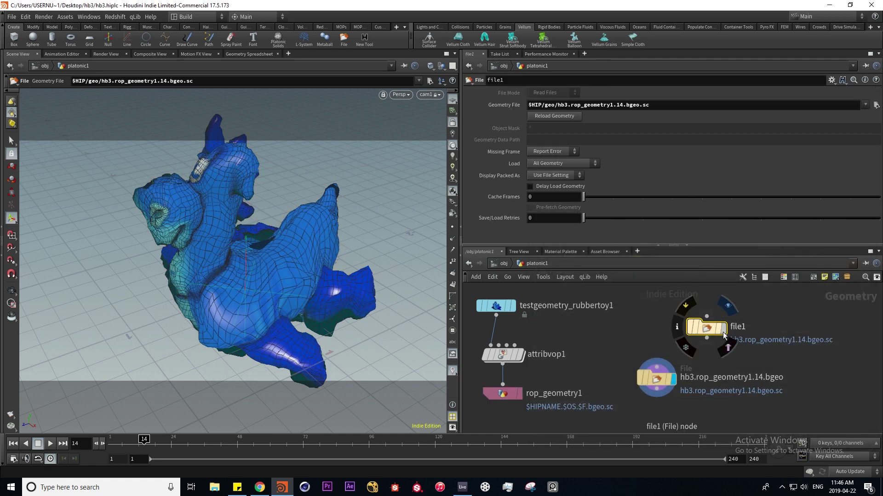
# Step: Switch the network editor to the mat network, review the list of other networks, and set mat as Quickmark 2
pyautogui.moveTo(543, 307); pyautogui.dragTo(554, 313, button='middle')
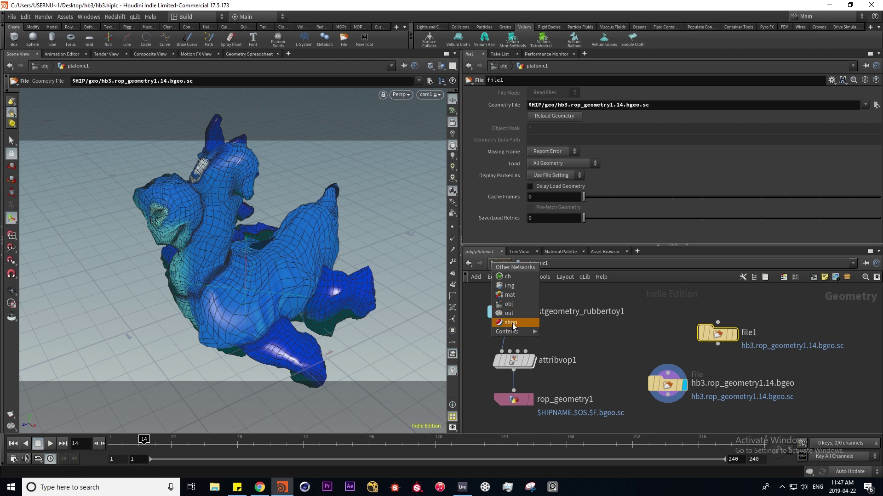
pyautogui.click(512, 298)
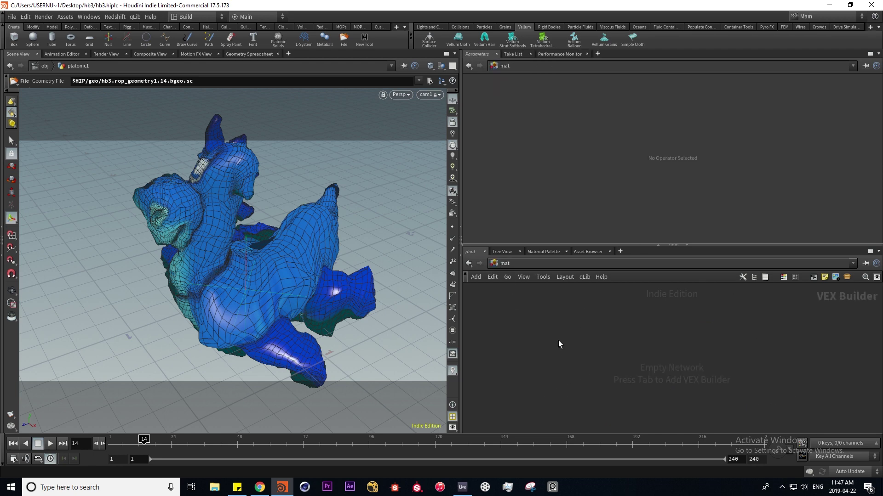
pyautogui.click(495, 263)
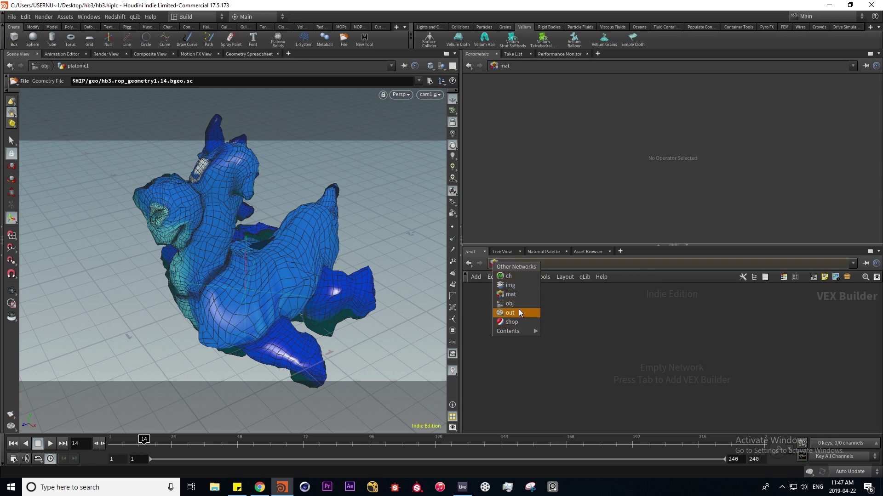
pyautogui.click(605, 323)
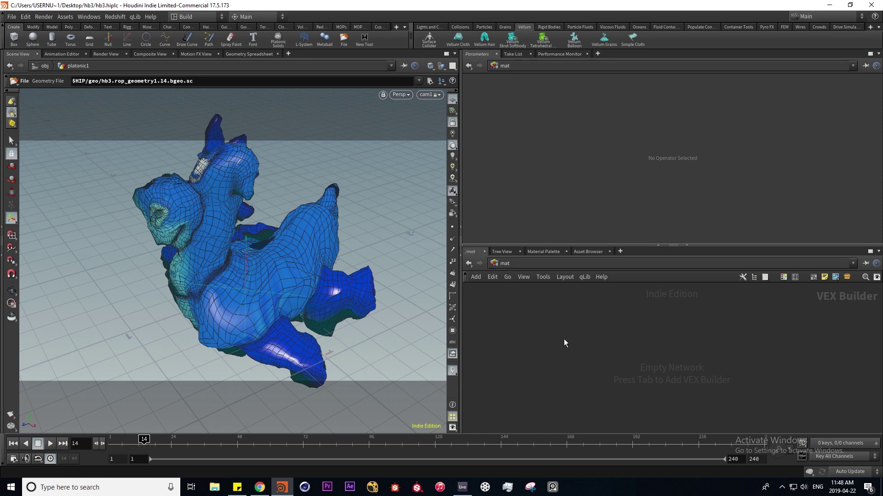
pyautogui.hotkey('ctrl', '2')
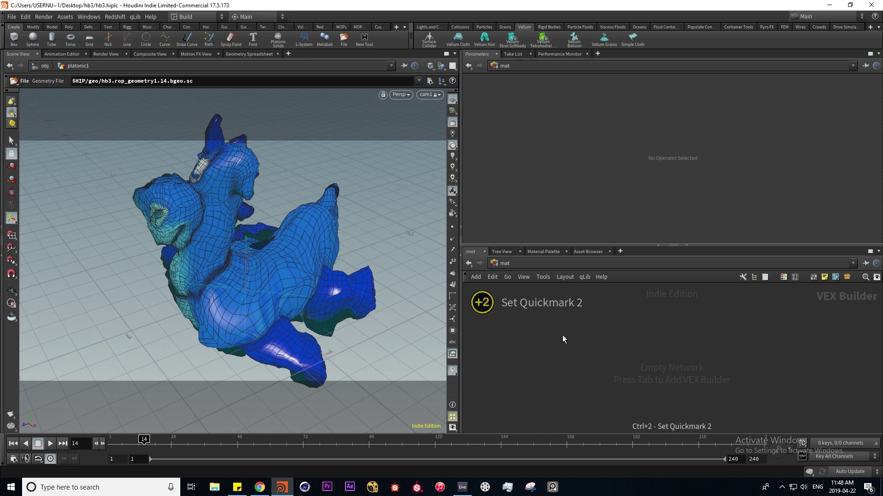
# Step: Go to the obj network and set it as Quickmark 1
pyautogui.click(496, 264)
pyautogui.click(511, 304)
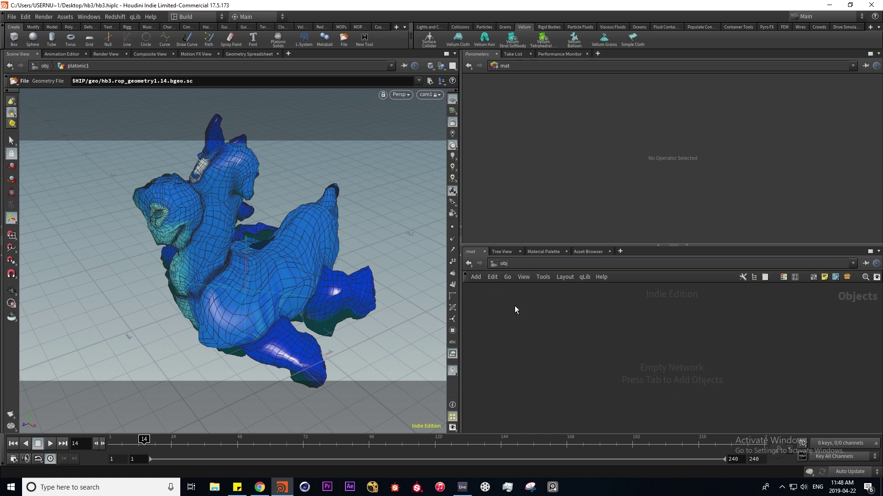
pyautogui.hotkey('ctrl', '1')
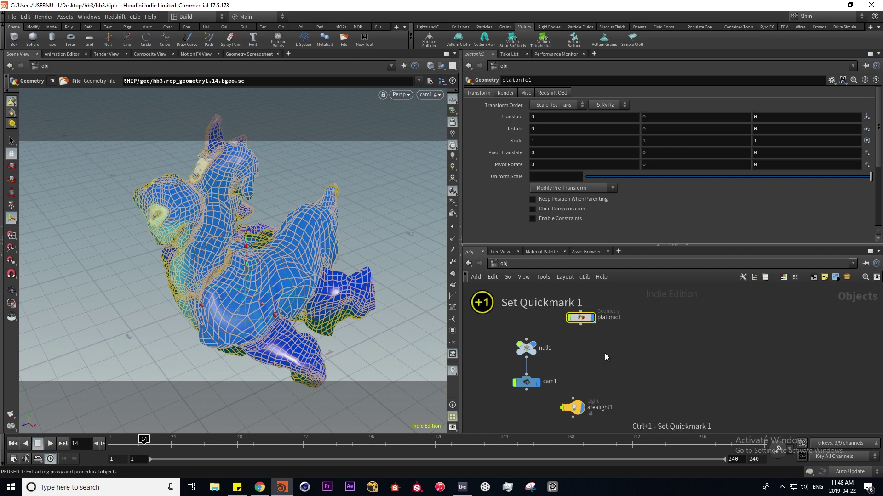
# Step: Go to the out network, set it as Quickmark 3, and jump back to the mat network through Quickmark 2
pyautogui.click(495, 264)
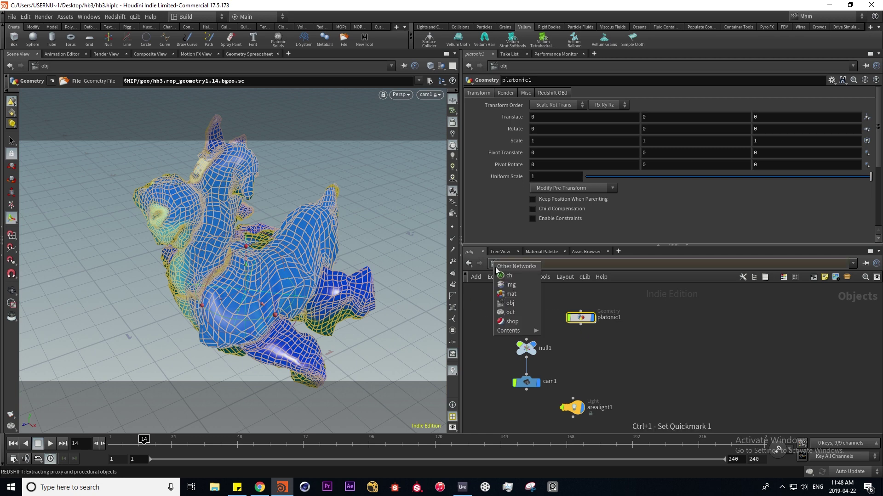
pyautogui.click(510, 313)
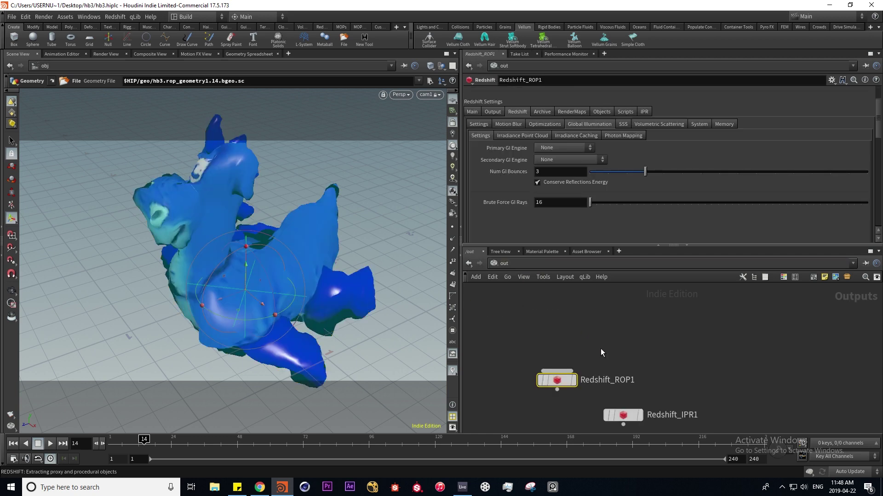
pyautogui.hotkey('ctrl', '3')
pyautogui.press('2')
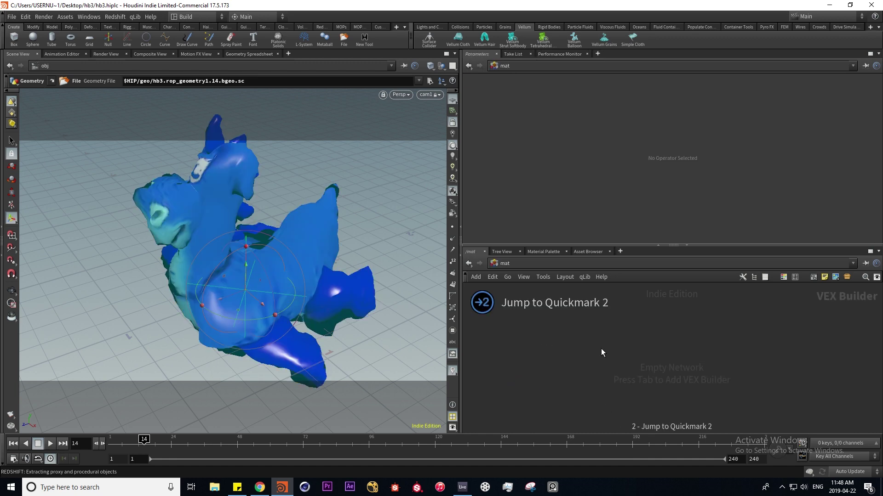
# Step: Jump between the out, mat and obj networks through Quickmarks 3, 2 and 1, finishing in the mat network
pyautogui.press('3')
pyautogui.press('2')
pyautogui.press('1')
pyautogui.press('2')
pyautogui.press('3')
pyautogui.press('1')
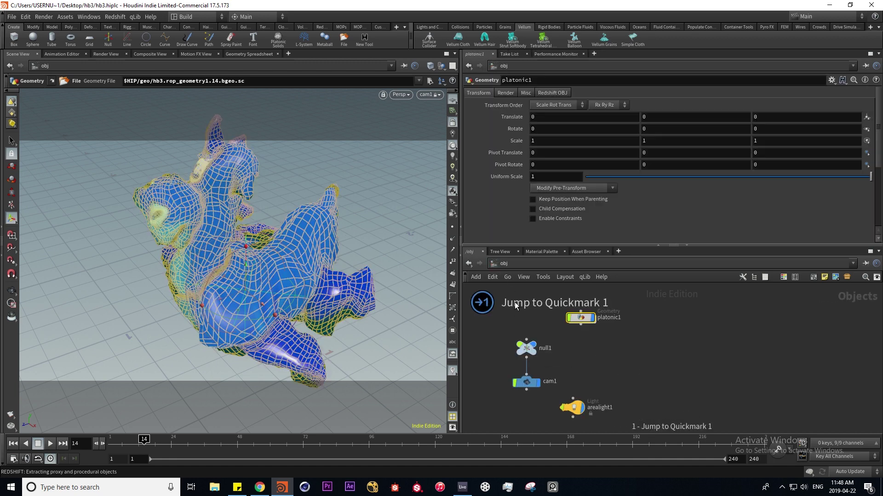
pyautogui.press('2')
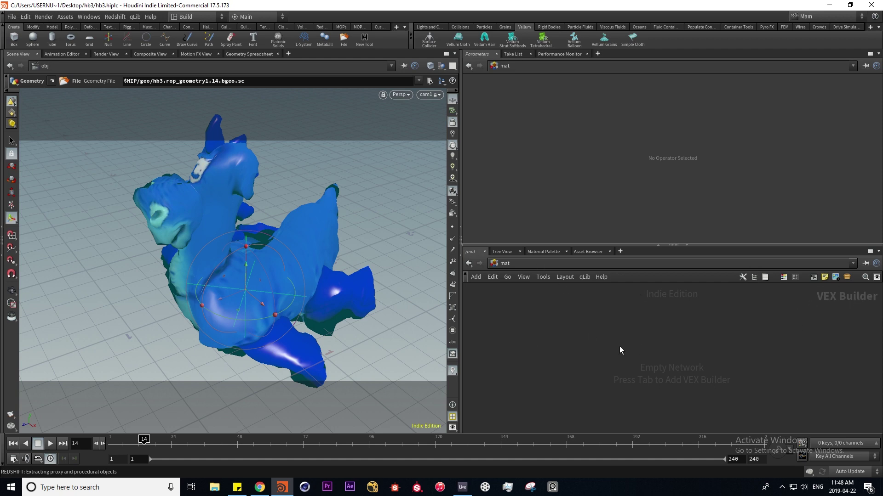
# Step: Browse the available node categories in the mat network and add an RS Material node
pyautogui.press('Tab')
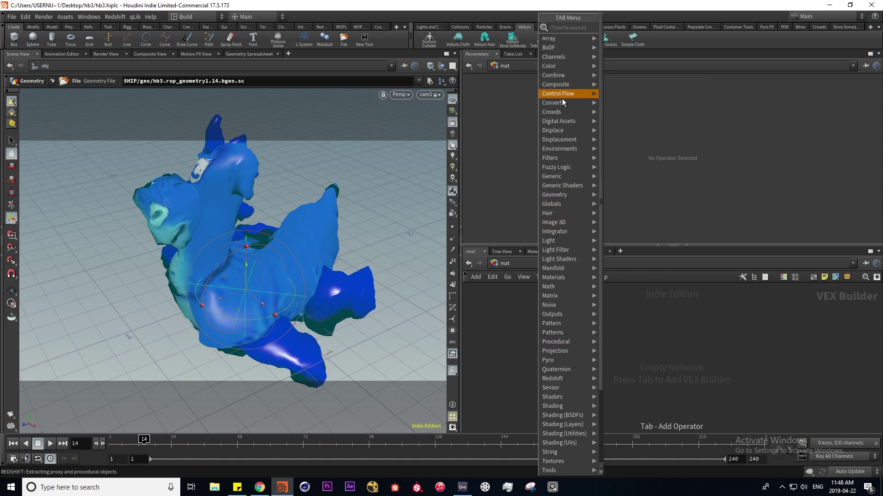
pyautogui.moveTo(572, 273)
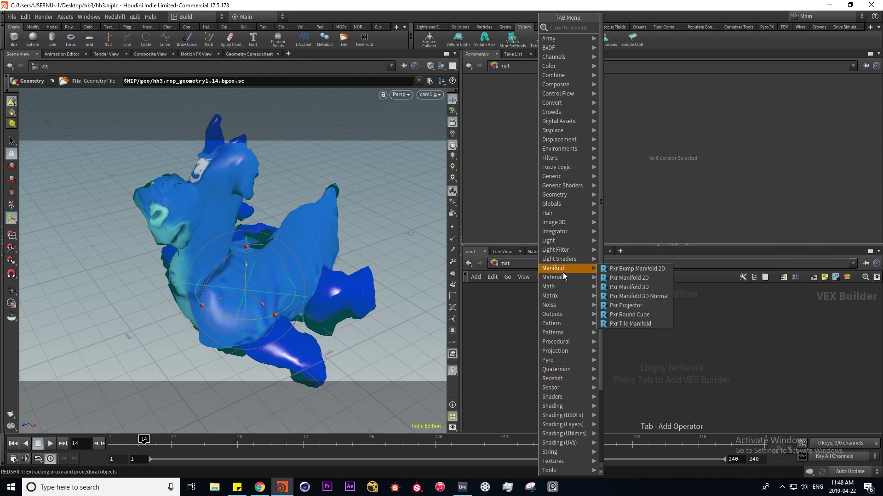
pyautogui.moveTo(585, 381)
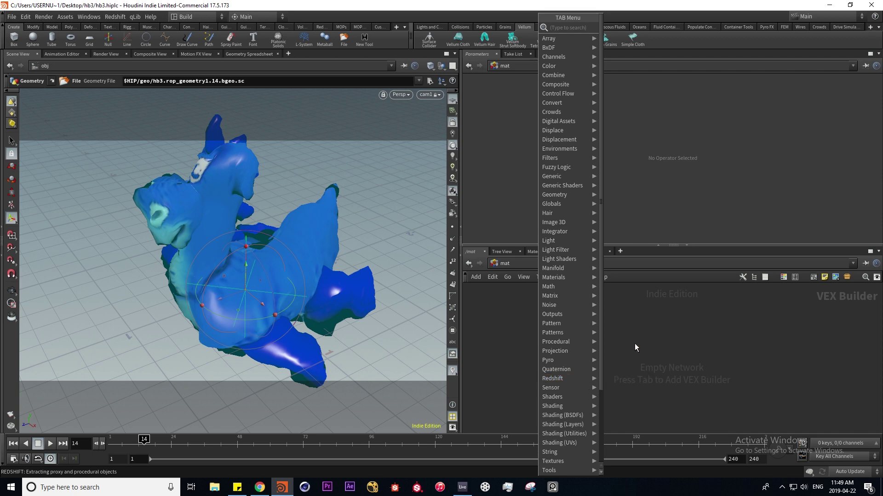
pyautogui.press('Tab')
pyautogui.write('rs')
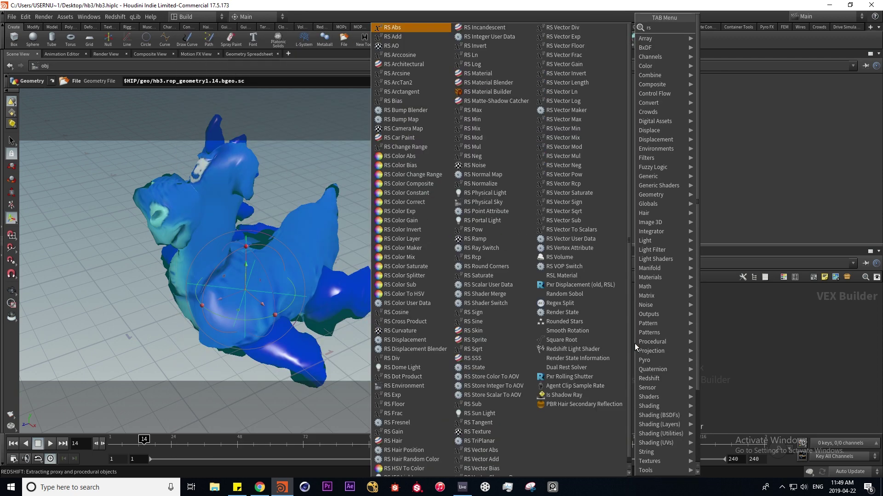
pyautogui.write(' mat')
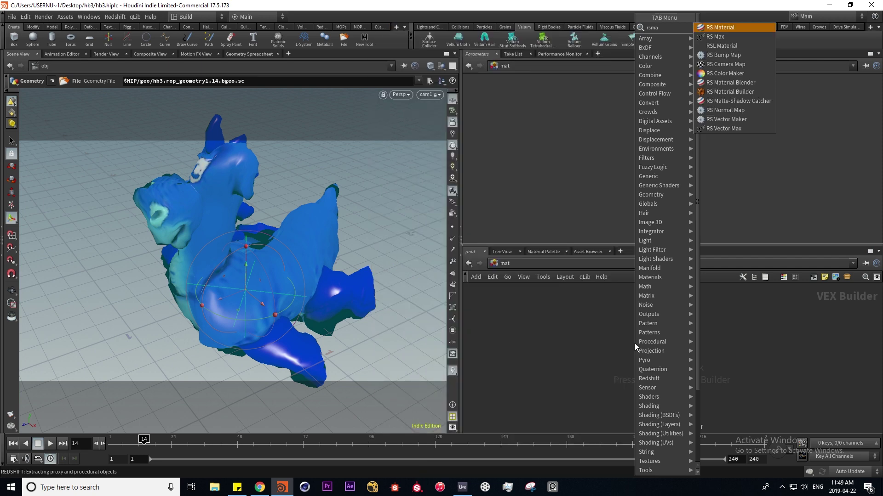
pyautogui.press('Return')
pyautogui.click(635, 344)
# Step: Add a Redshift Material node beside the RS Material node in the mat network
pyautogui.press('Tab')
pyautogui.write('redsh')
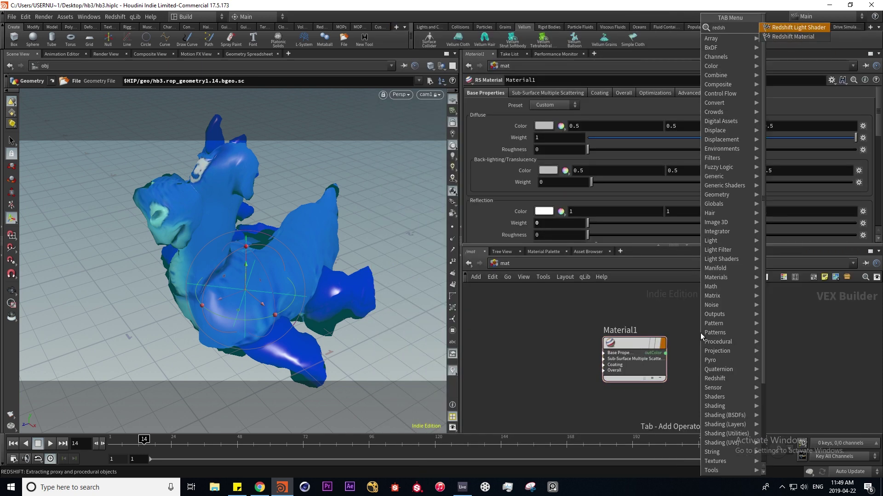
pyautogui.press('Down')
pyautogui.press('Return')
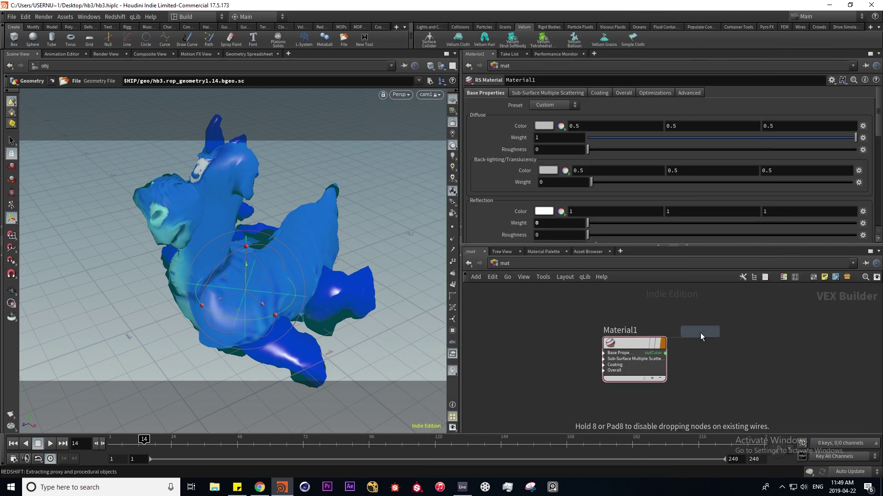
pyautogui.click(727, 349)
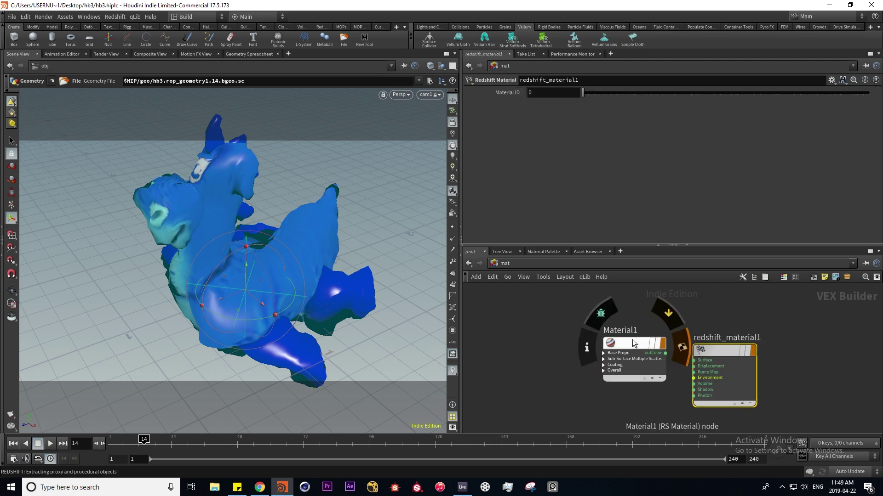
# Step: Connect Material1's outColor output to the Redshift Material node's Surface input and review Material1's parameters
pyautogui.moveTo(633, 342); pyautogui.dragTo(693, 360)
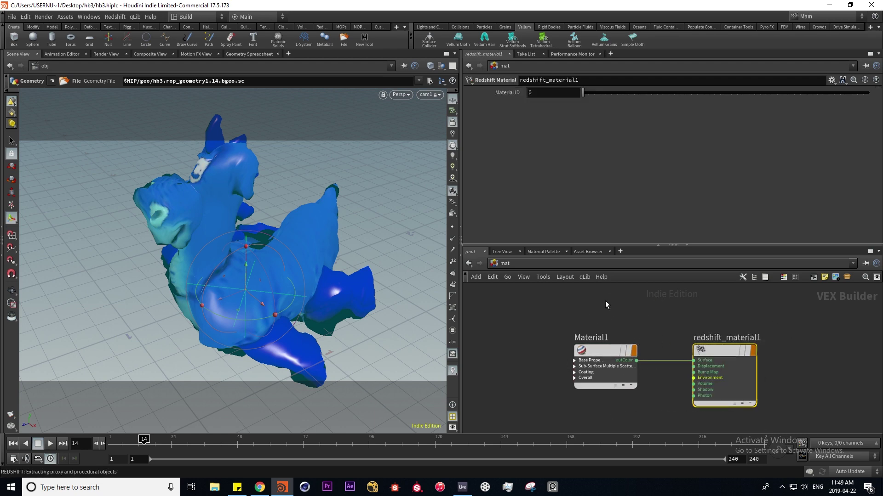
pyautogui.click(605, 352)
pyautogui.scroll(-10, 598, 179)
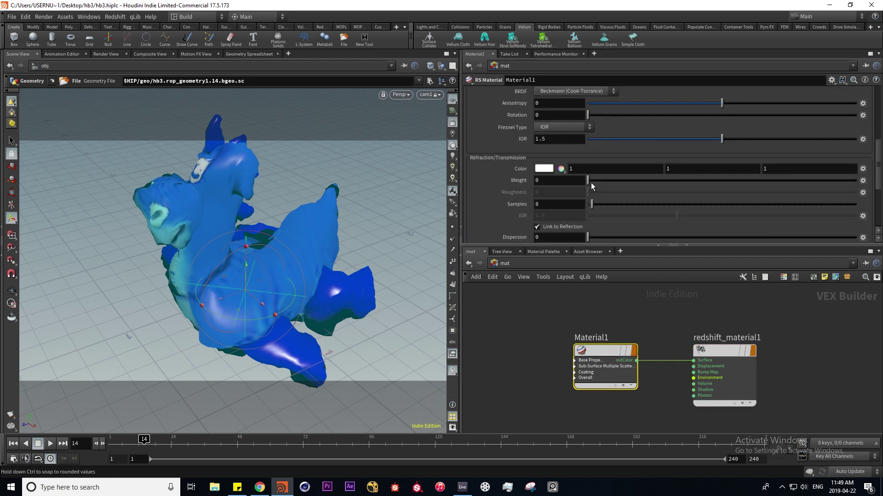
# Step: Switch the network editor to the shop network, add a Redshift Network node there and open it
pyautogui.click(502, 263)
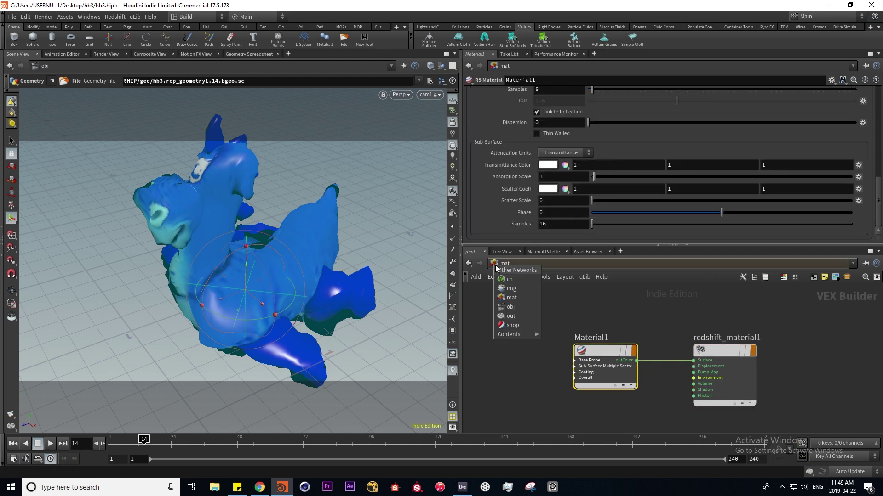
pyautogui.click(513, 326)
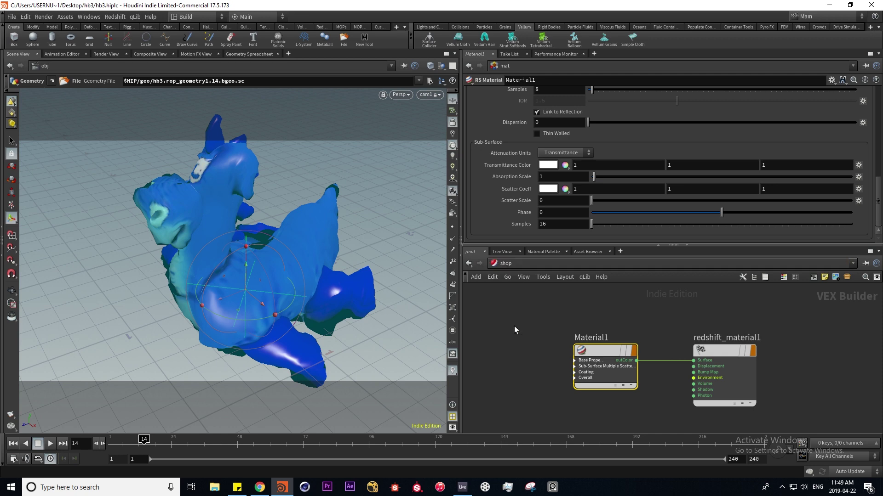
pyautogui.press('Tab')
pyautogui.write('red')
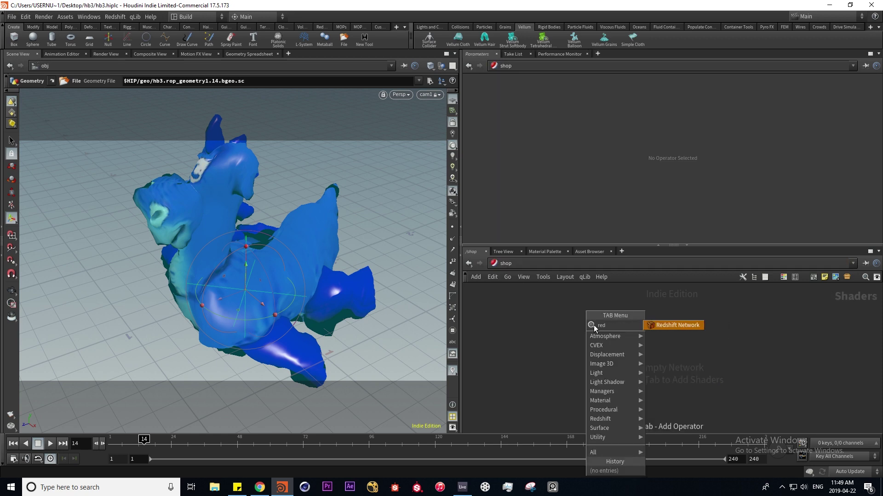
pyautogui.press('Return')
pyautogui.click(594, 324)
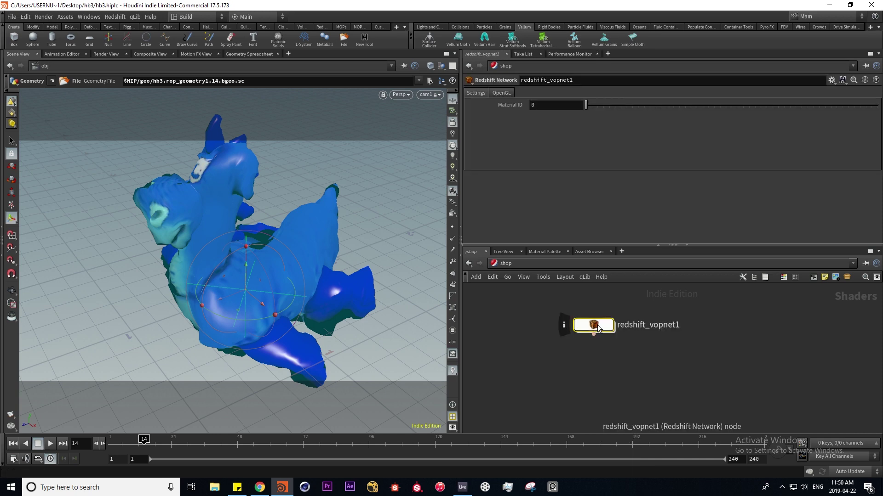
pyautogui.doubleClick(594, 324)
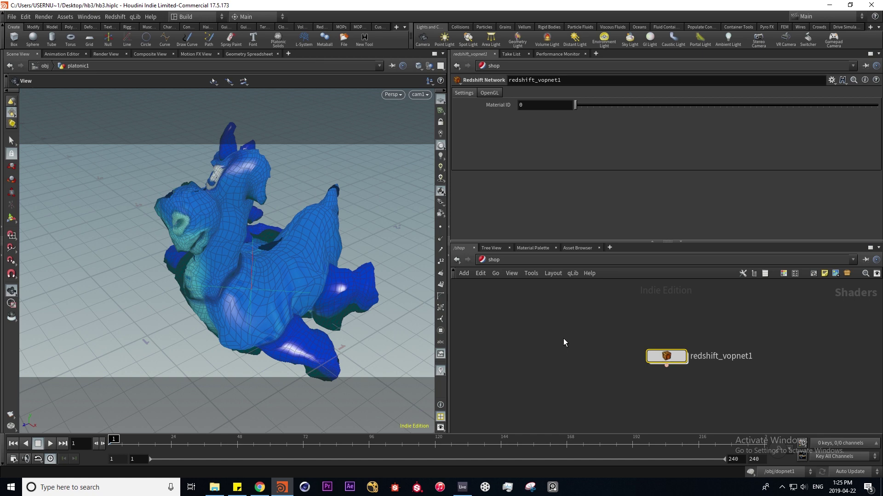
# Step: Return to the mat network through Quickmark 2 and set Material1's preset to Paper
pyautogui.press('2')
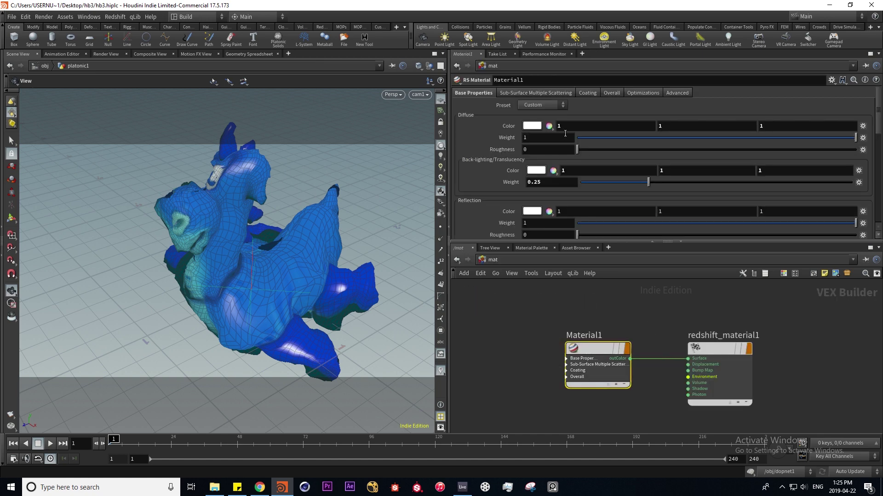
pyautogui.click(560, 106)
pyautogui.click(534, 245)
pyautogui.moveTo(601, 370)
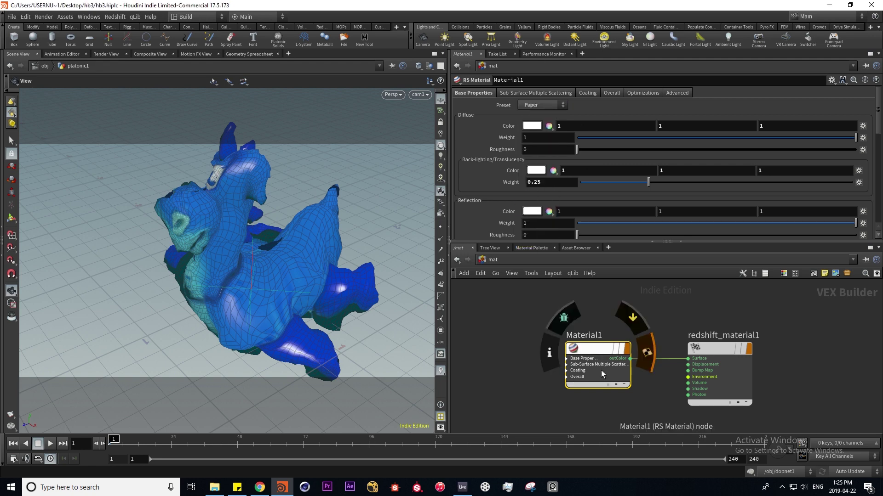
# Step: Jump to the obj network, add a Platonic Solids object and set its solid type to Utah Teapot
pyautogui.press('1')
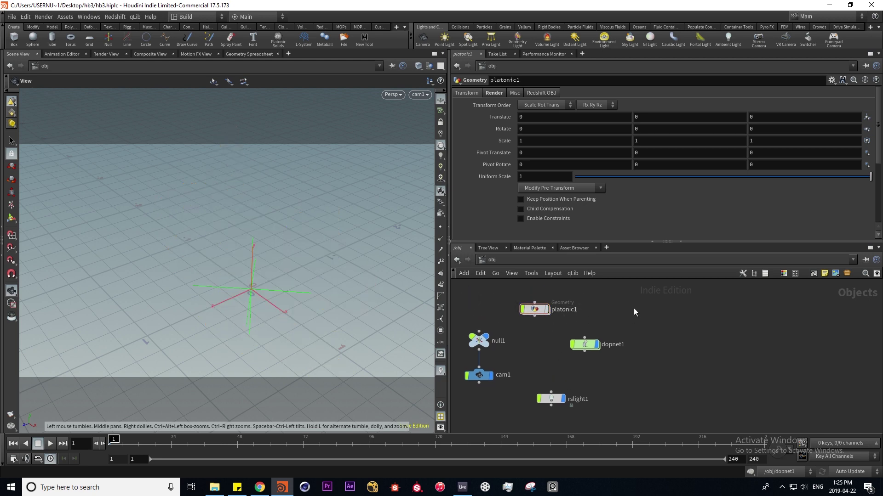
pyautogui.press('Tab')
pyautogui.write('light')
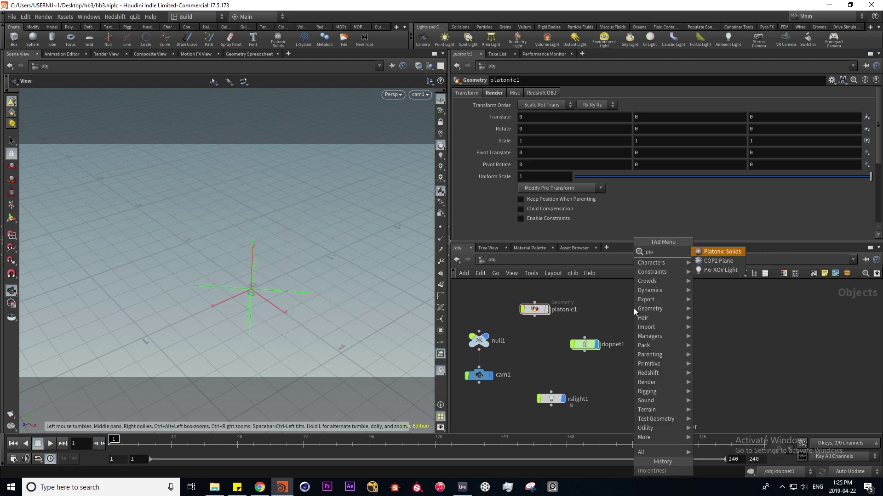
pyautogui.press('Escape')
pyautogui.click(649, 310)
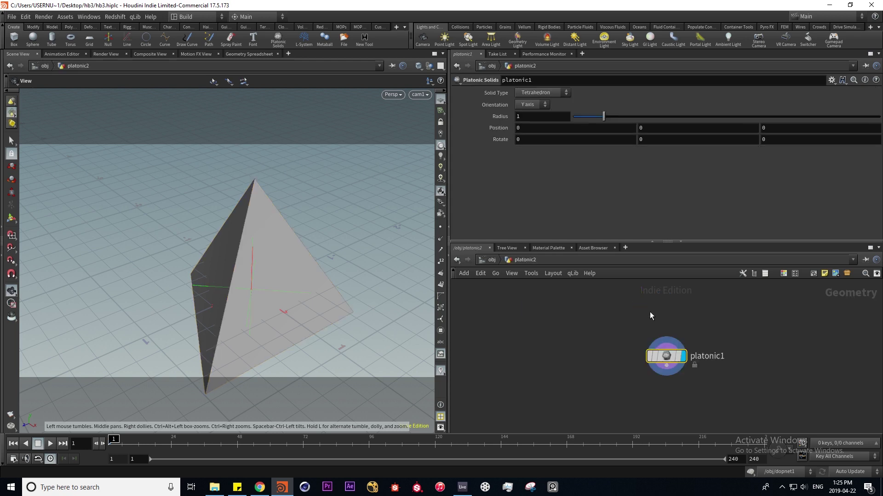
pyautogui.click(561, 93)
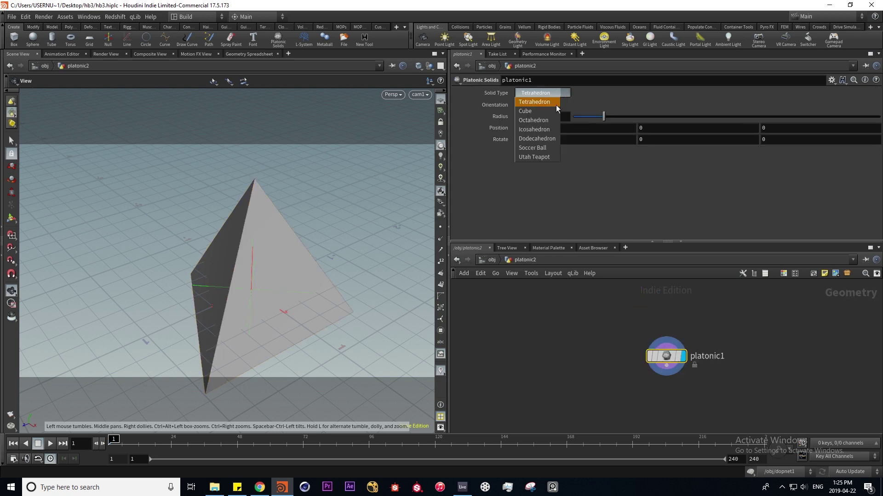
pyautogui.click(539, 158)
# Step: Add a Convert node directly below the teapot's Platonic Solids node, connected to its output
pyautogui.moveTo(634, 405); pyautogui.dragTo(587, 402, button='middle')
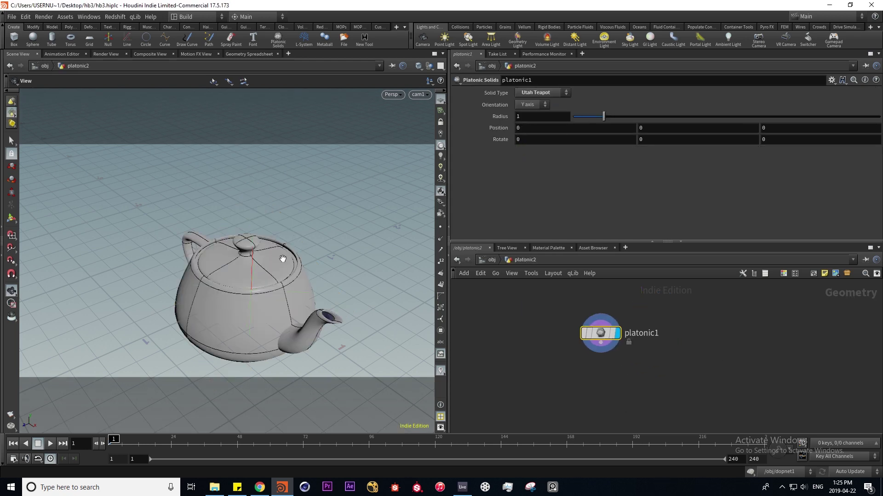
pyautogui.press('Tab')
pyautogui.write('c')
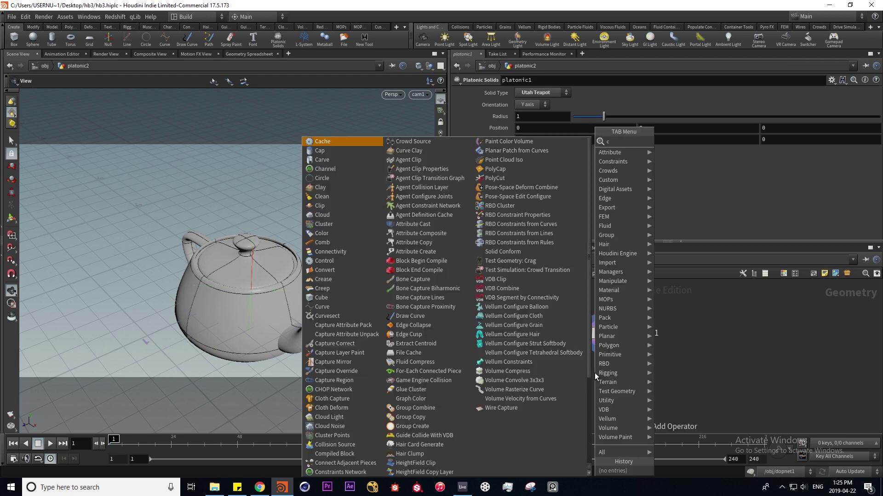
pyautogui.write('on')
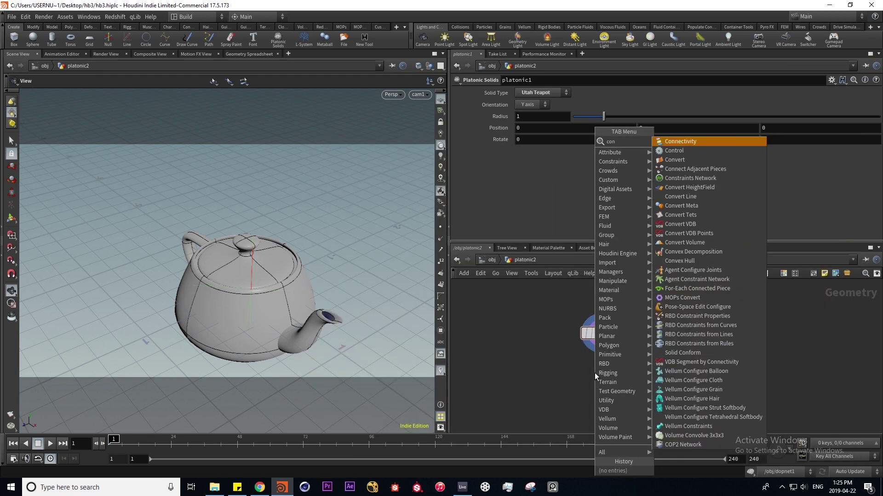
pyautogui.click(690, 169)
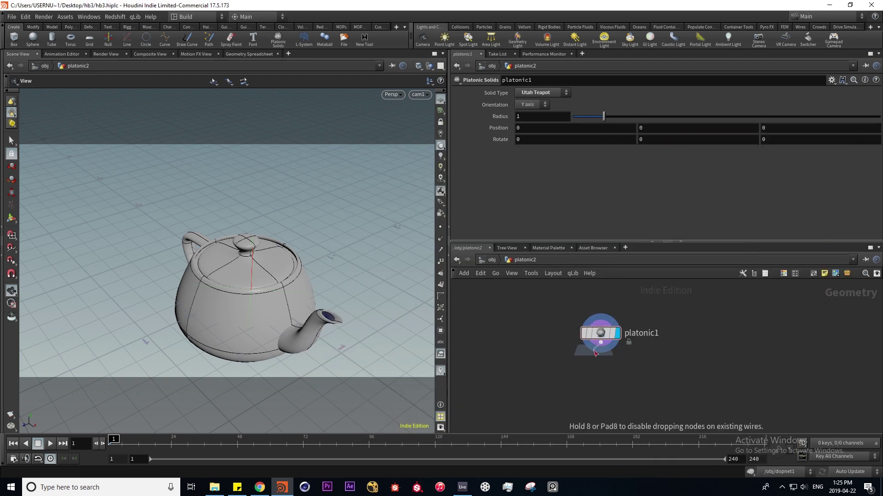
pyautogui.click(600, 370)
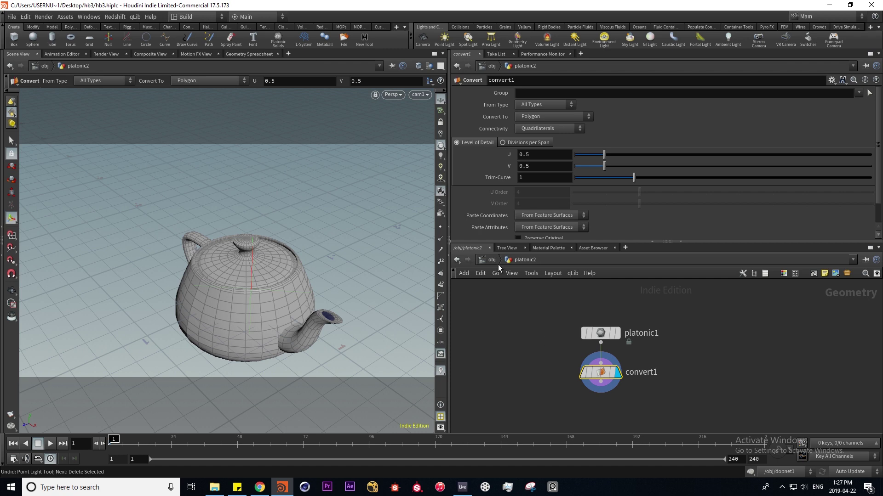
# Step: Go back to the obj network and replace arealight1 with a new RSLight
pyautogui.click(491, 260)
pyautogui.click(478, 374)
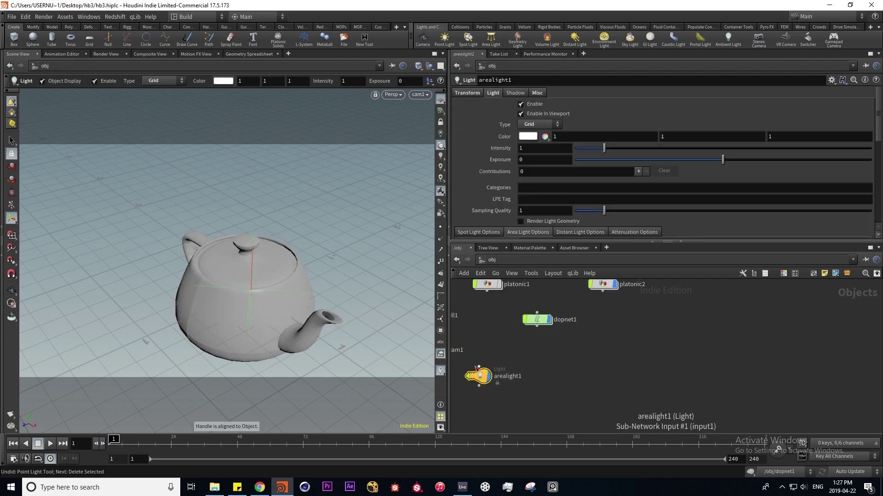
pyautogui.press('Delete')
pyautogui.press('Tab')
pyautogui.write('rs')
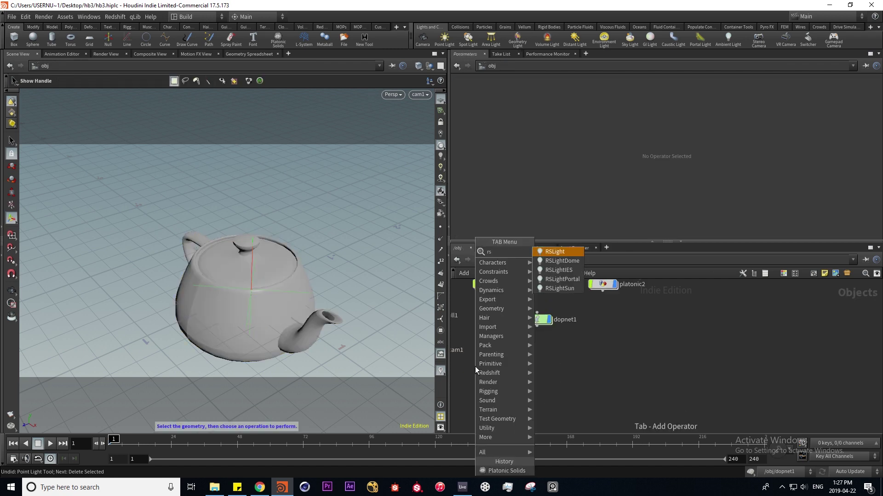
pyautogui.press('Return')
pyautogui.click(514, 367)
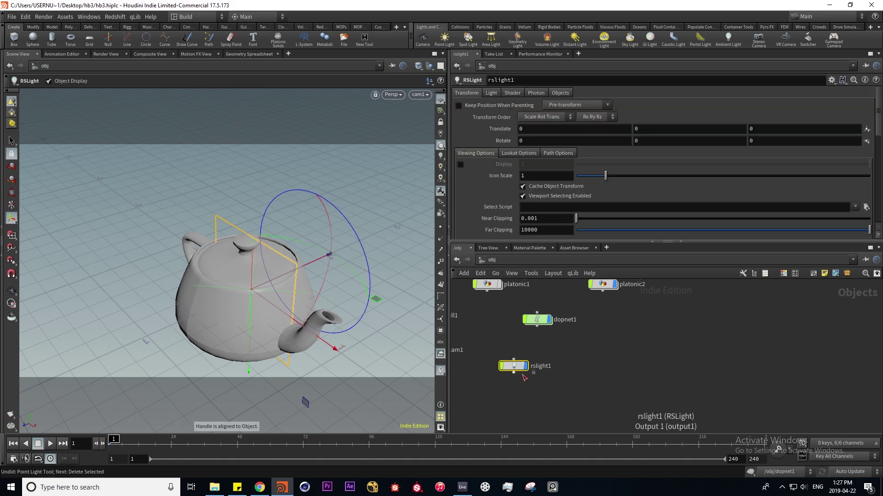
# Step: Look through rslight1 and aim it down at the teapot, placing it at about 1.64, 7.37, 8.87 with rotation about -40.3, 12, 0
pyautogui.click(420, 94)
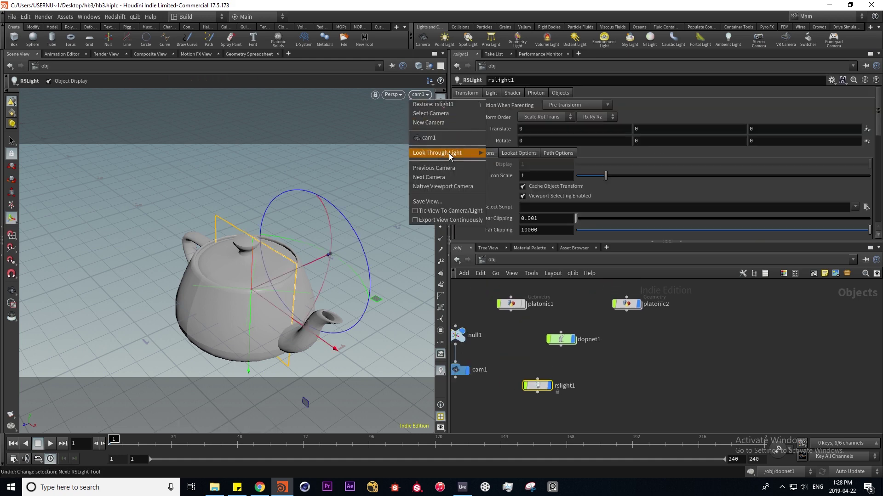
pyautogui.moveTo(448, 153)
pyautogui.click(505, 163)
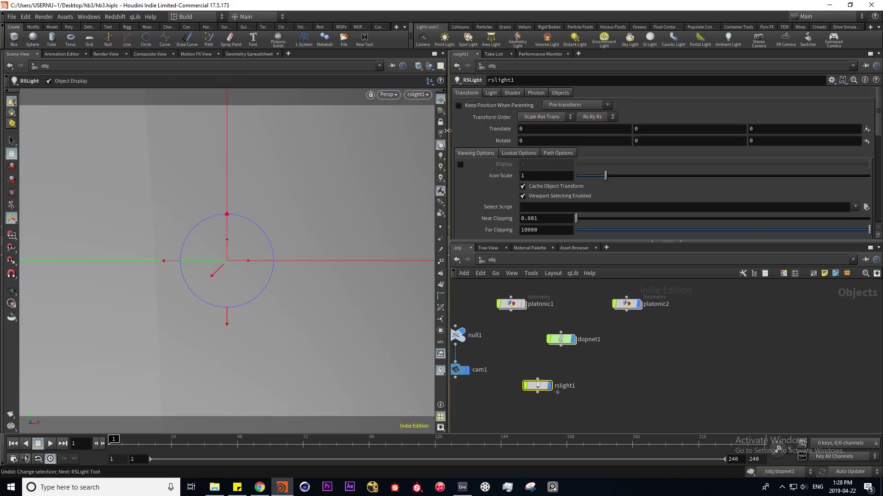
pyautogui.press('Escape')
pyautogui.moveTo(303, 252); pyautogui.dragTo(249, 253)
pyautogui.scroll(5, 249, 252)
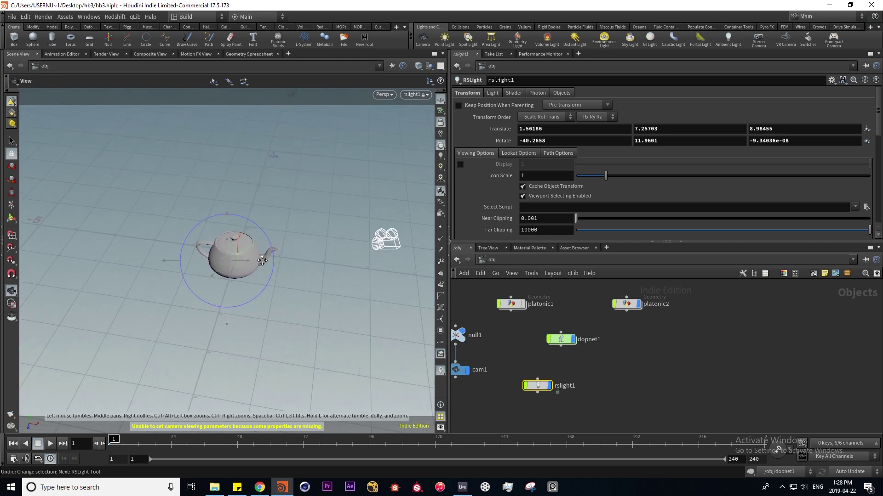
pyautogui.press('Escape')
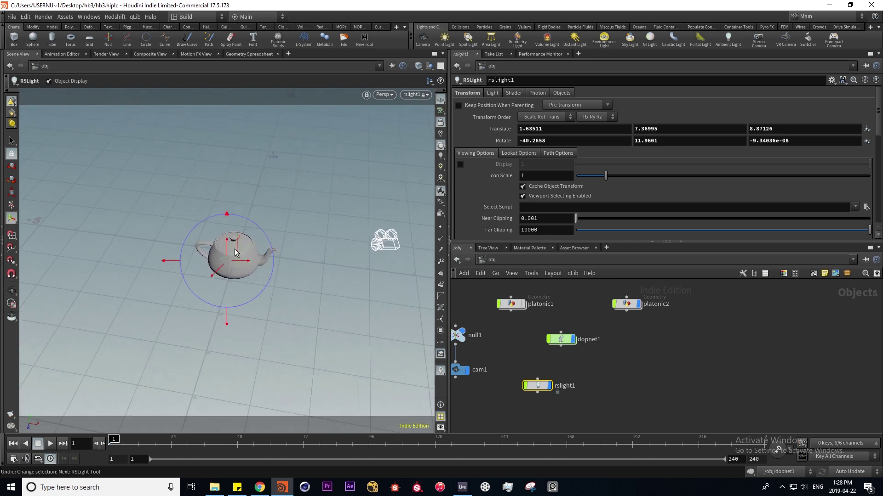
# Step: View the scene through cam1, and split its pane top/bottom with a Redshift RenderView in the lower half
pyautogui.click(422, 96)
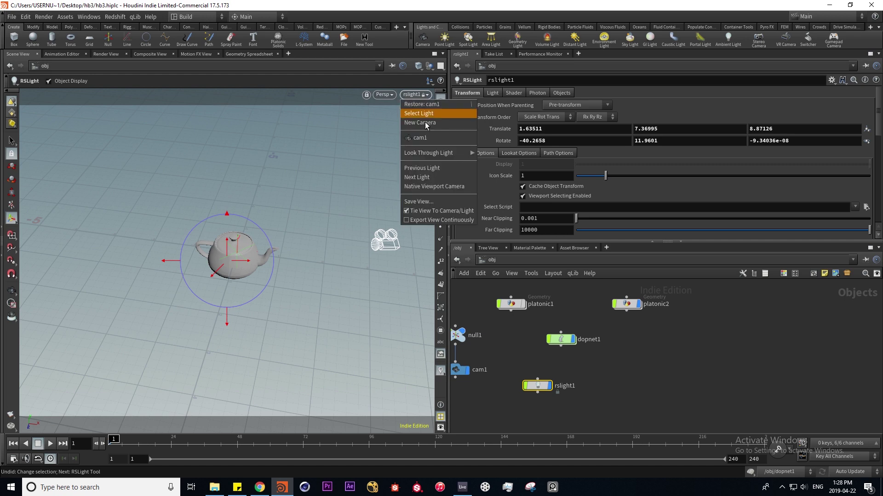
pyautogui.click(429, 139)
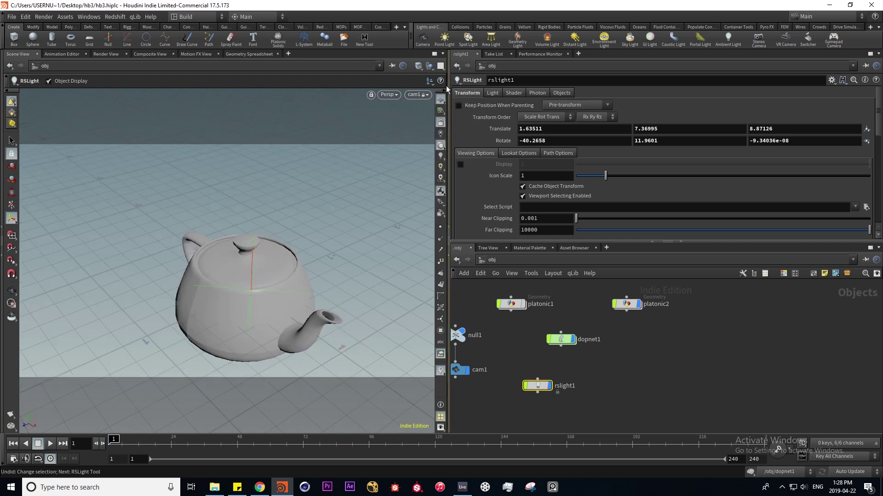
pyautogui.click(443, 54)
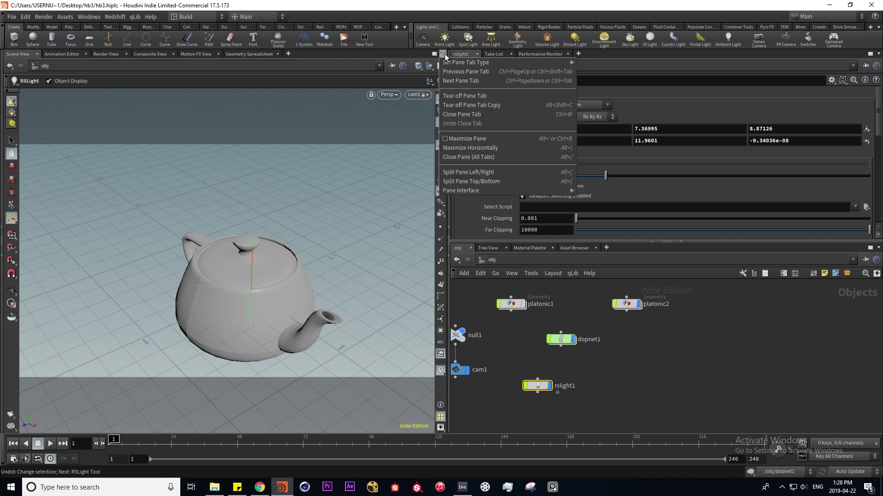
pyautogui.click(488, 181)
pyautogui.click(25, 248)
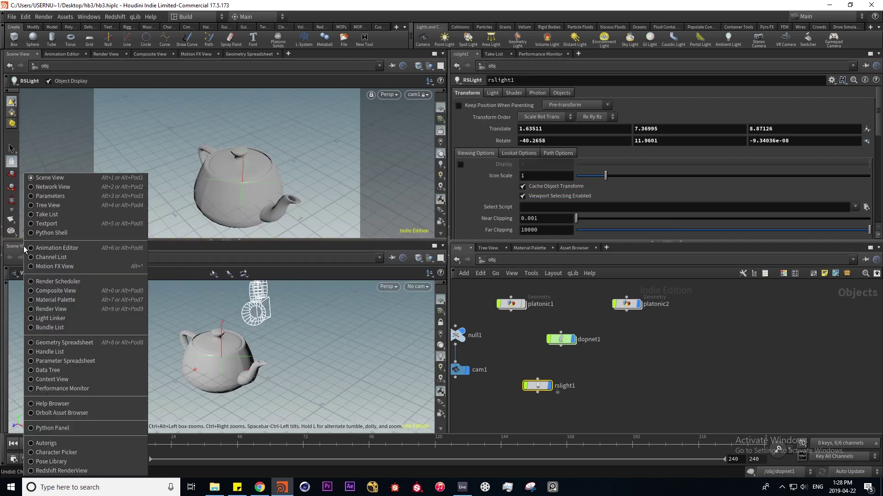
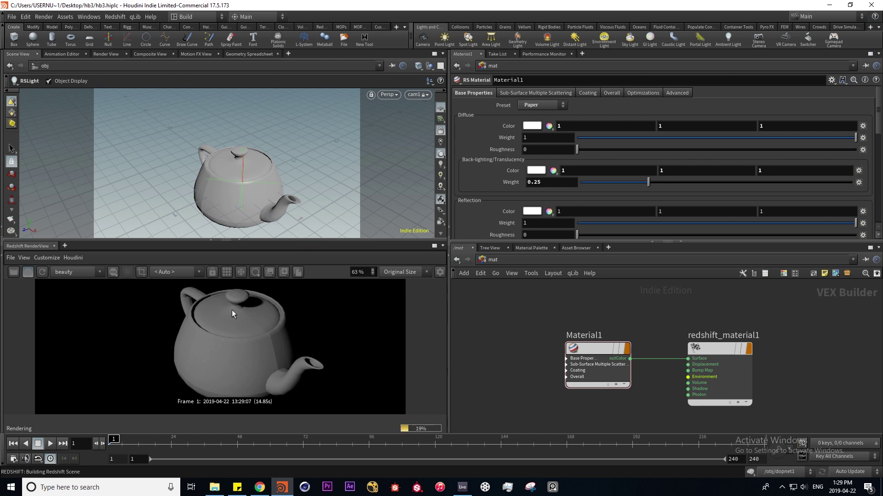
# Step: Set the diffuse color of Material1 to pink, about 1, 0.178, 0.62
pyautogui.click(598, 352)
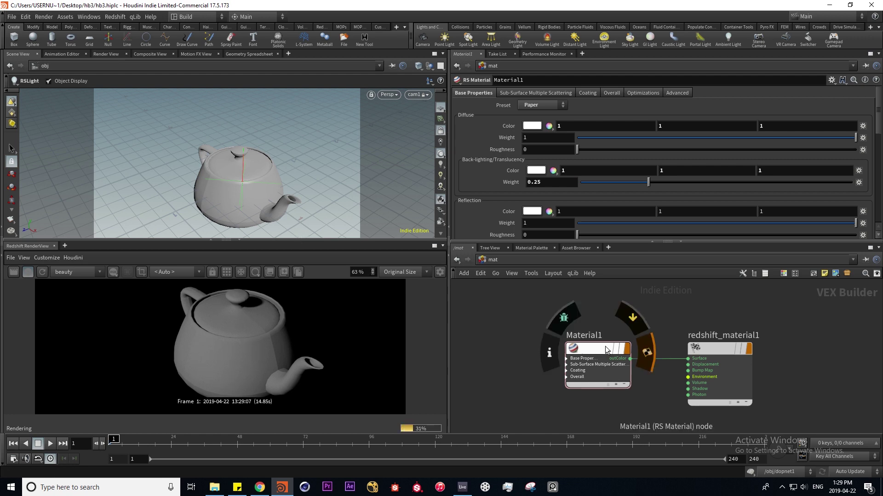
pyautogui.click(536, 126)
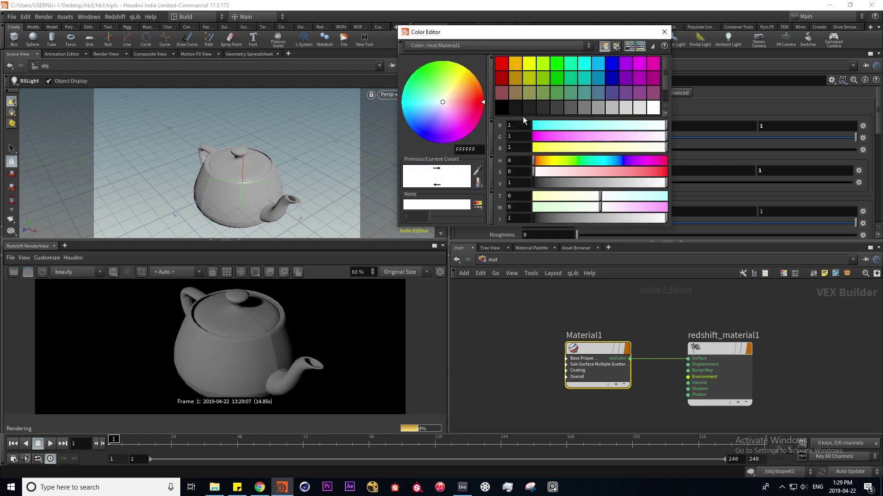
pyautogui.moveTo(465, 112)
pyautogui.mouseDown()
pyautogui.moveTo(470, 90)
pyautogui.moveTo(460, 84)
pyautogui.moveTo(462, 119)
pyautogui.mouseUp()
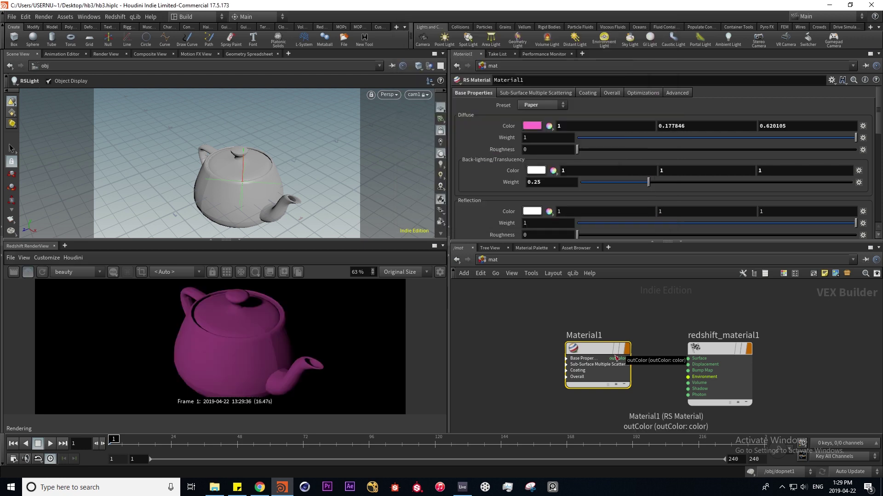
# Step: Jump to the obj network and clear the material assigned to the platonic2 teapot object
pyautogui.press('1')
pyautogui.moveTo(611, 412); pyautogui.dragTo(587, 400, button='middle')
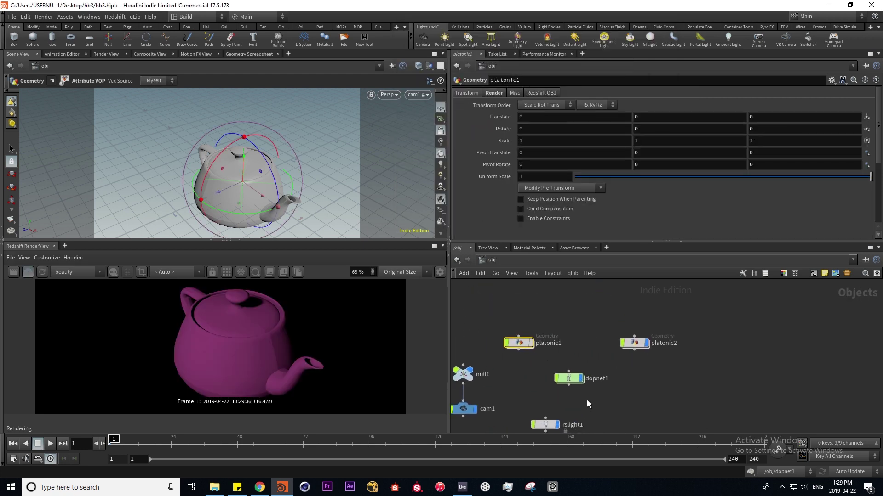
pyautogui.click(636, 343)
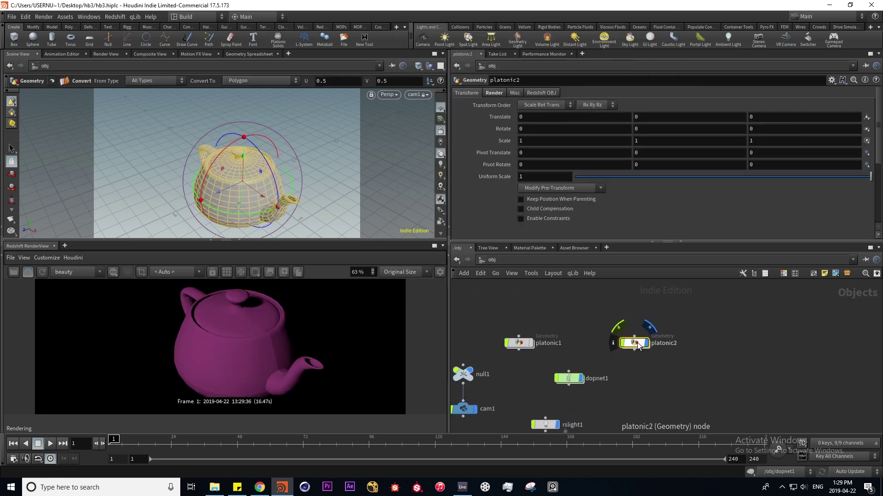
pyautogui.click(495, 93)
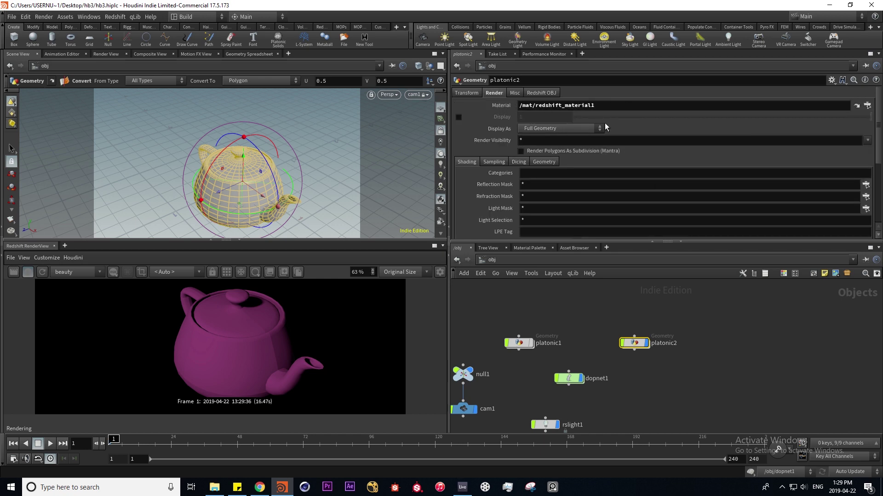
pyautogui.click(612, 103)
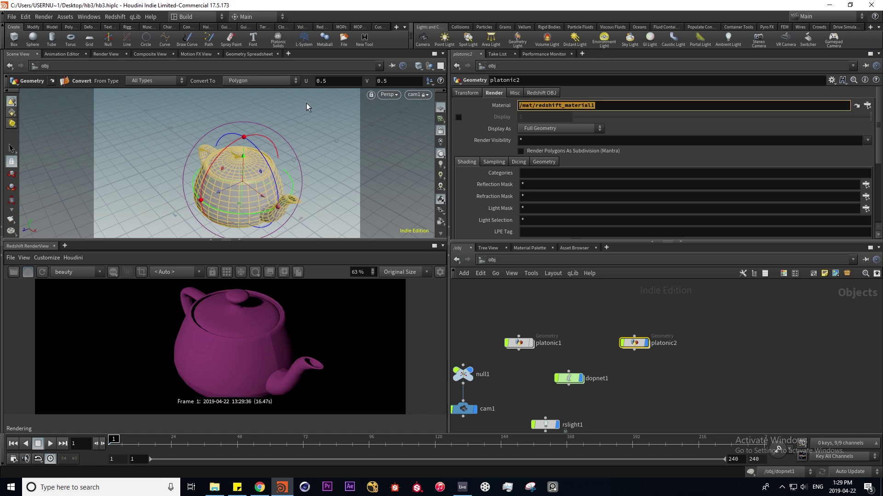
pyautogui.press('BackSpace')
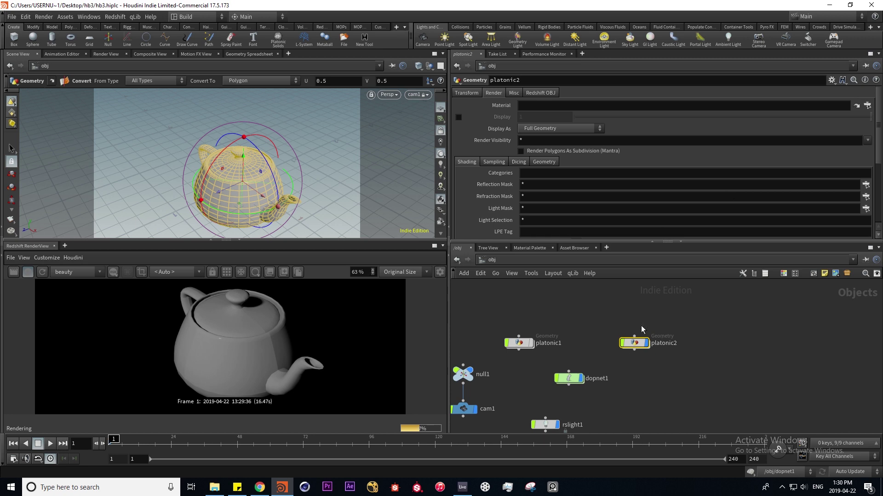
# Step: Inside platonic2, add a displayed Material node below convert1 and assign /mat/redshift_material1 to it
pyautogui.moveTo(646, 322)
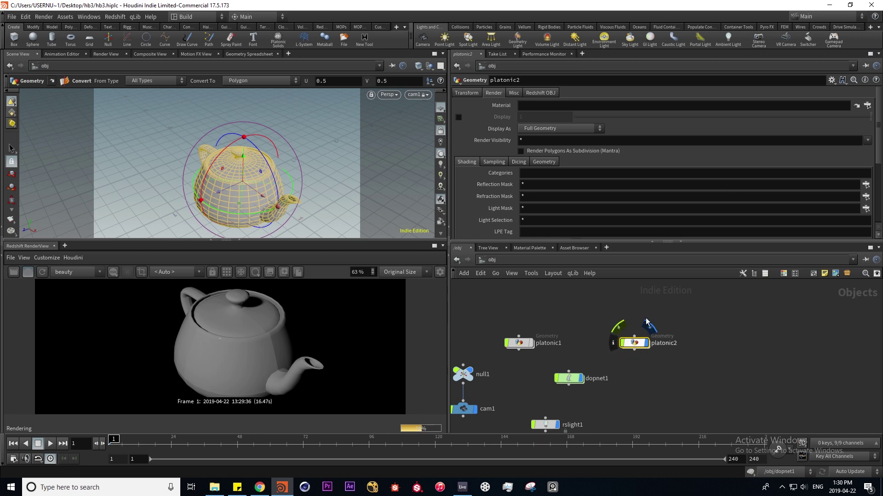
pyautogui.doubleClick(634, 343)
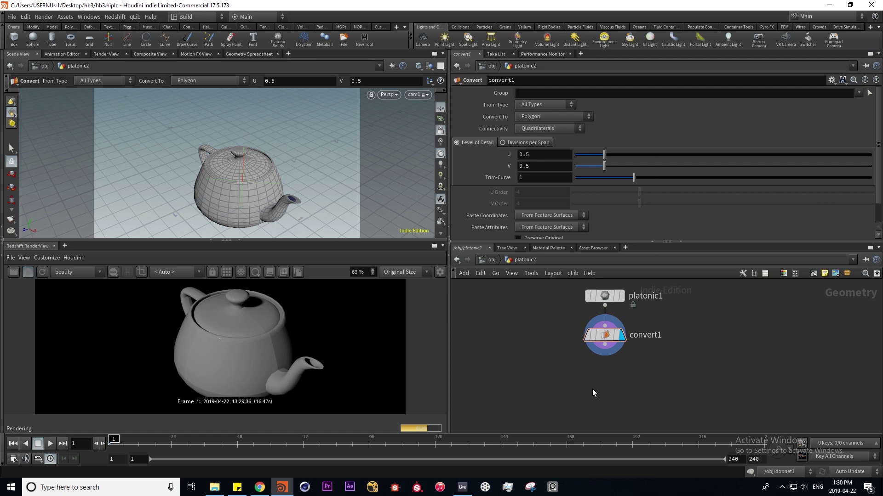
pyautogui.press('Tab')
pyautogui.write('ma')
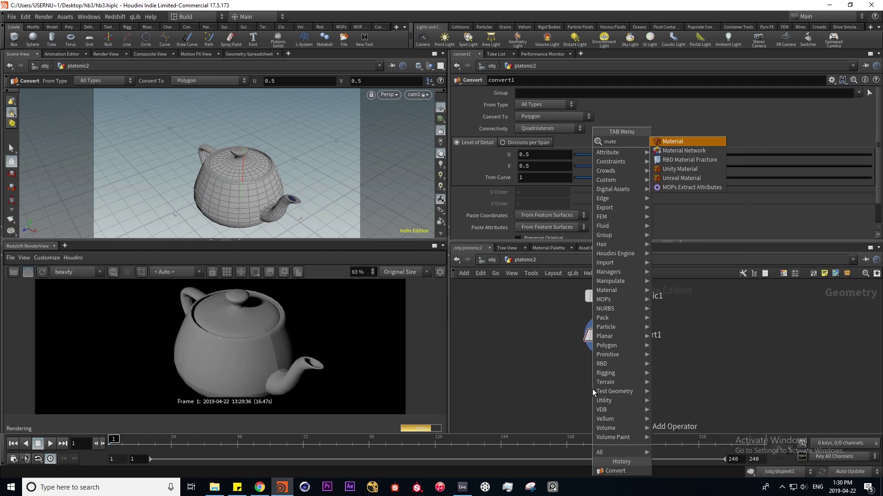
pyautogui.press('Return')
pyautogui.click(611, 374)
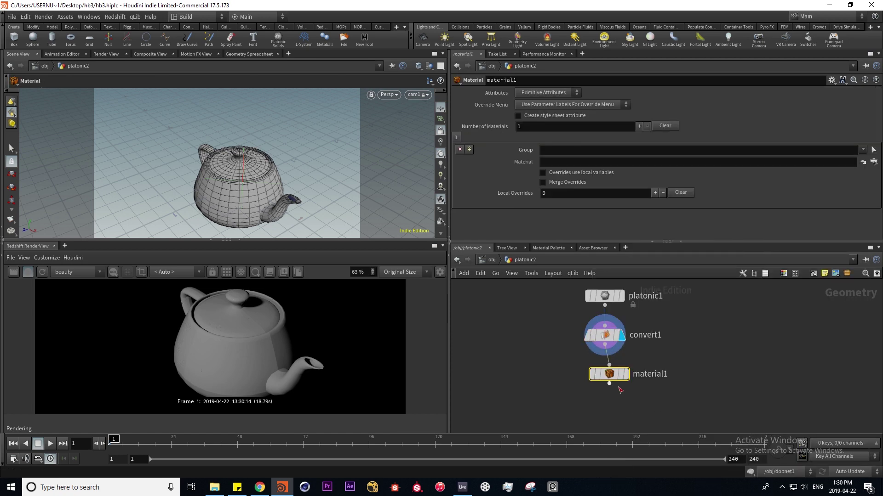
pyautogui.click(627, 376)
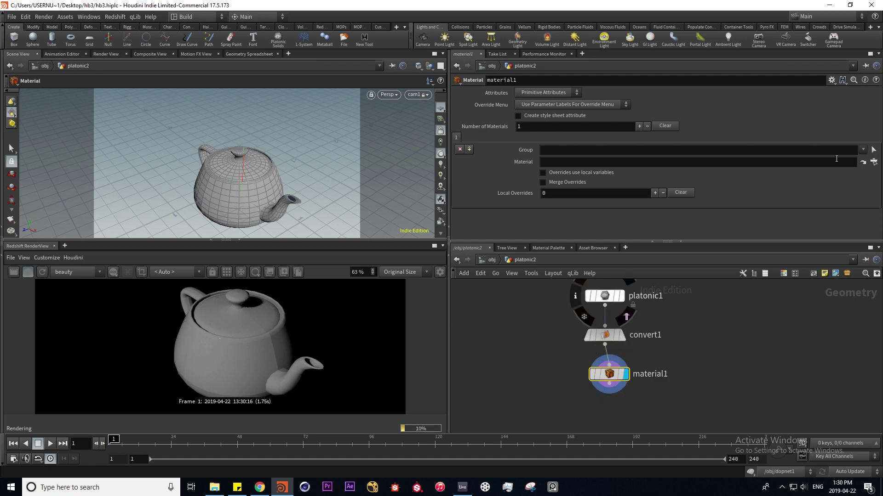
pyautogui.click(873, 163)
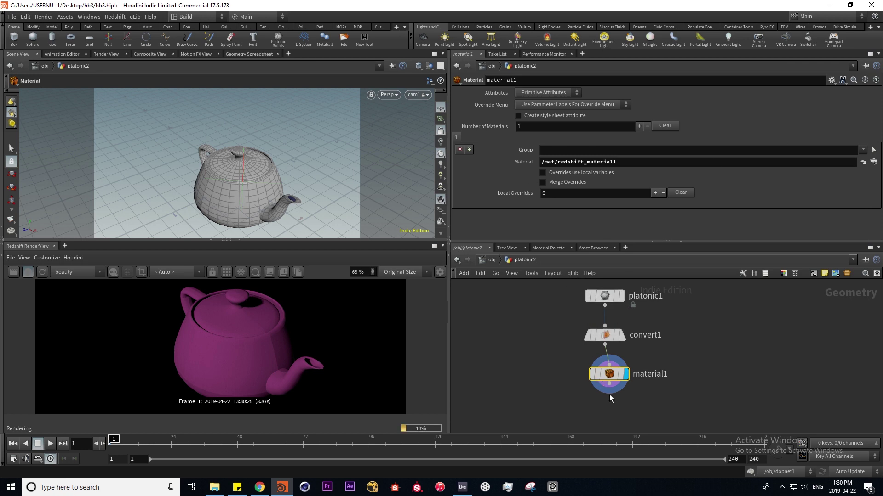
# Step: Add a second Platonic Solids node beside the teapot chain and set its solid type to Icosahedron
pyautogui.press('Tab')
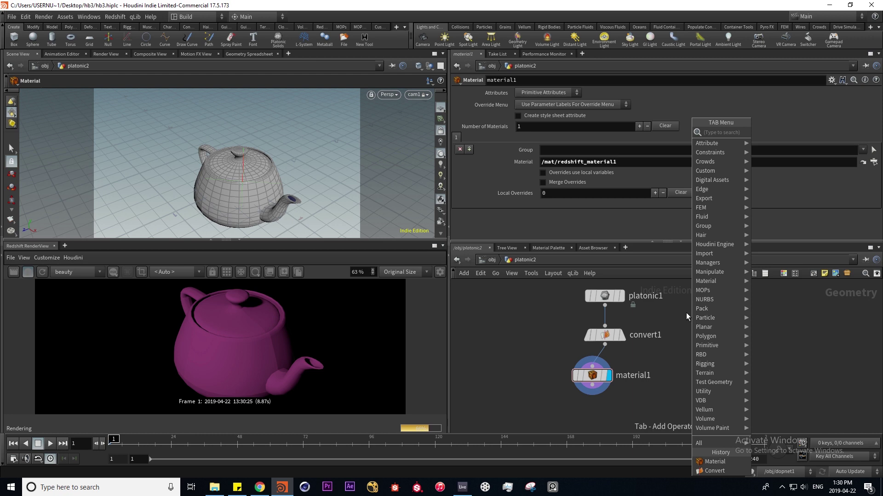
pyautogui.write('box')
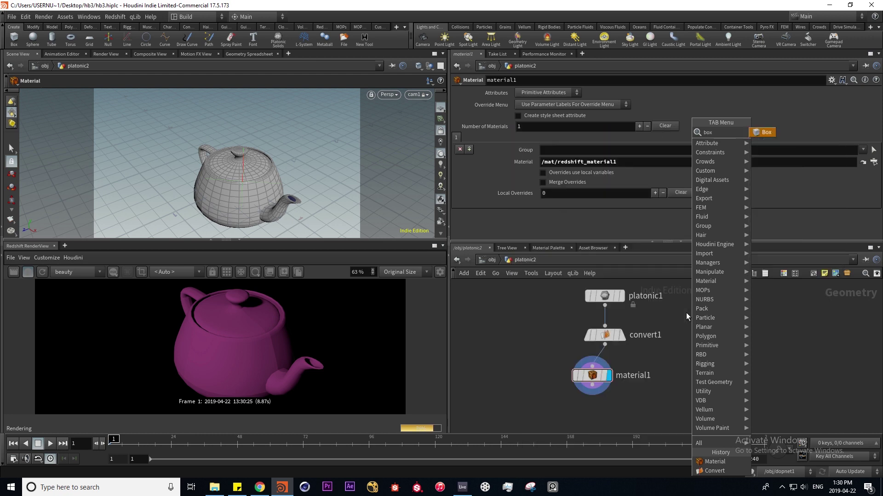
pyautogui.press('BackSpace')
pyautogui.press('BackSpace')
pyautogui.press('BackSpace')
pyautogui.write('pla')
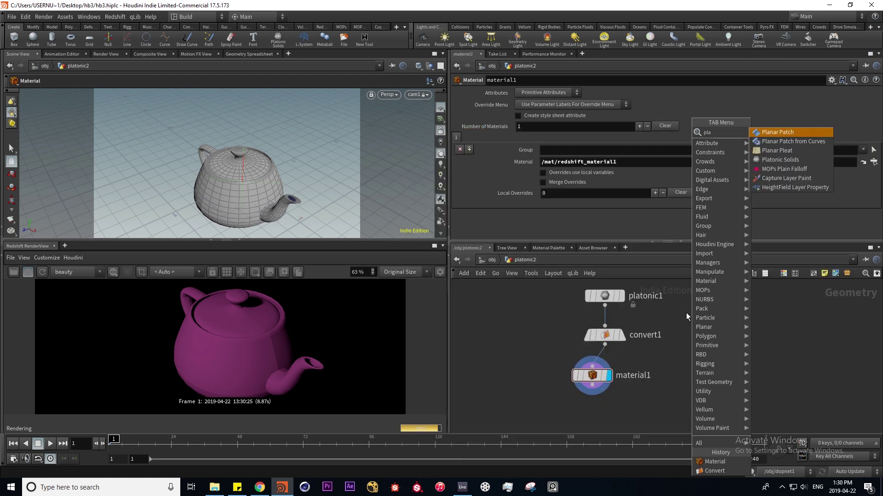
pyautogui.press('Down')
pyautogui.press('Down')
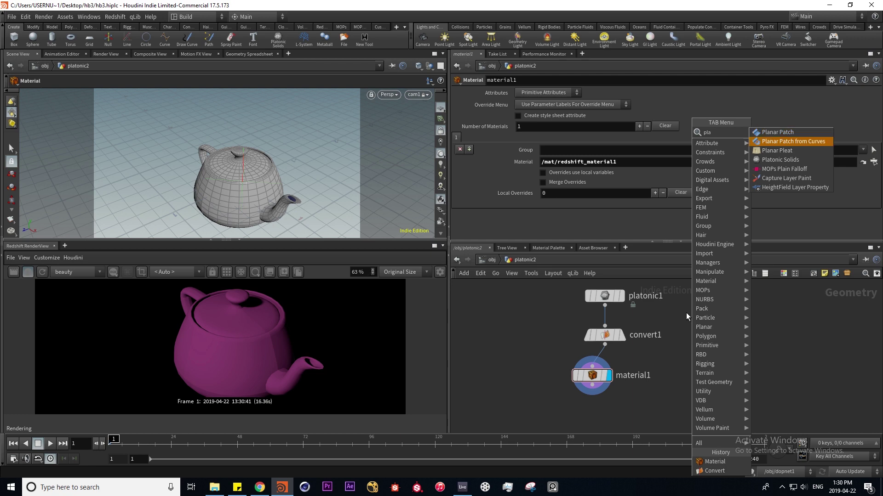
pyautogui.press('Return')
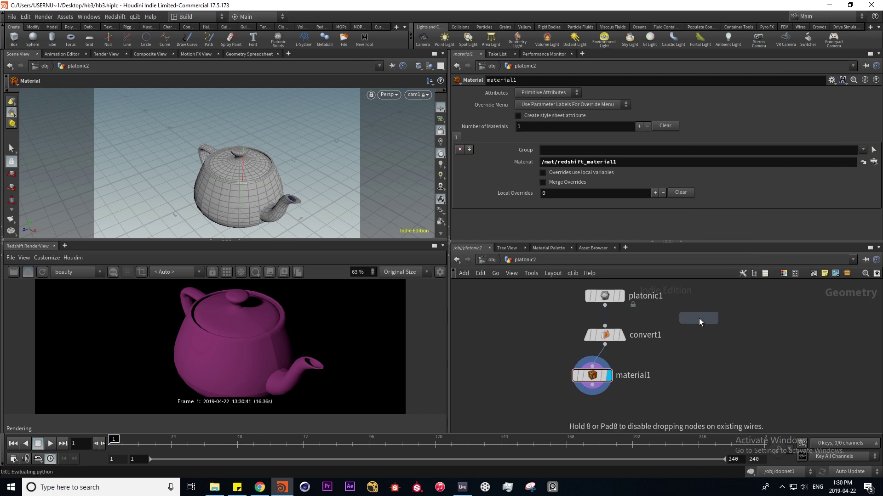
pyautogui.click(699, 318)
pyautogui.click(568, 92)
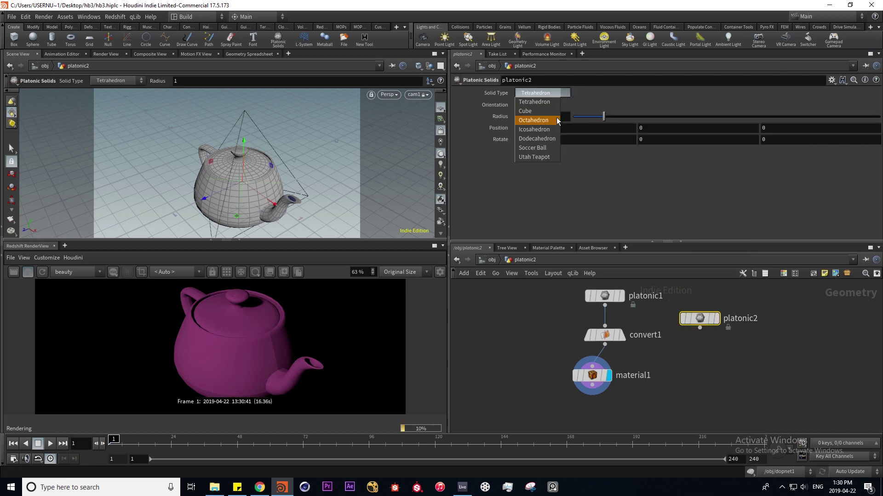
pyautogui.click(548, 131)
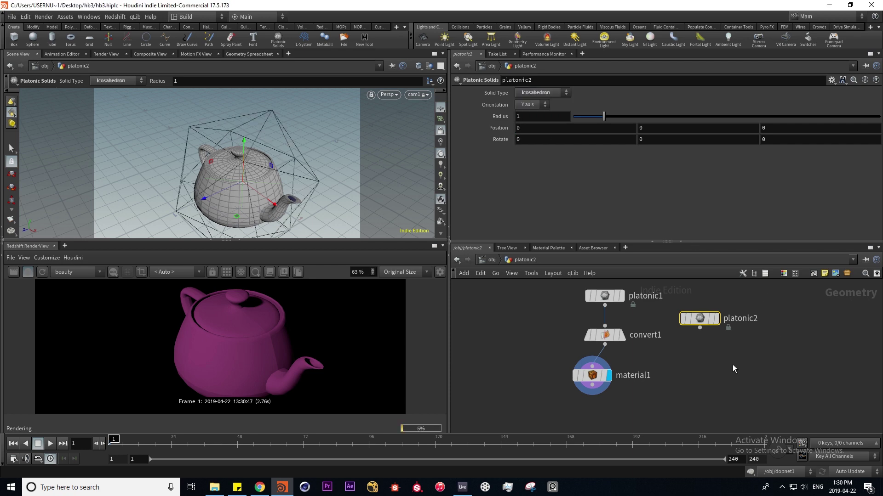
# Step: Add a Material node directly below the icosahedron's Platonic Solids node, connected to its output
pyautogui.click(683, 364)
pyautogui.press('Tab')
pyautogui.write('ma')
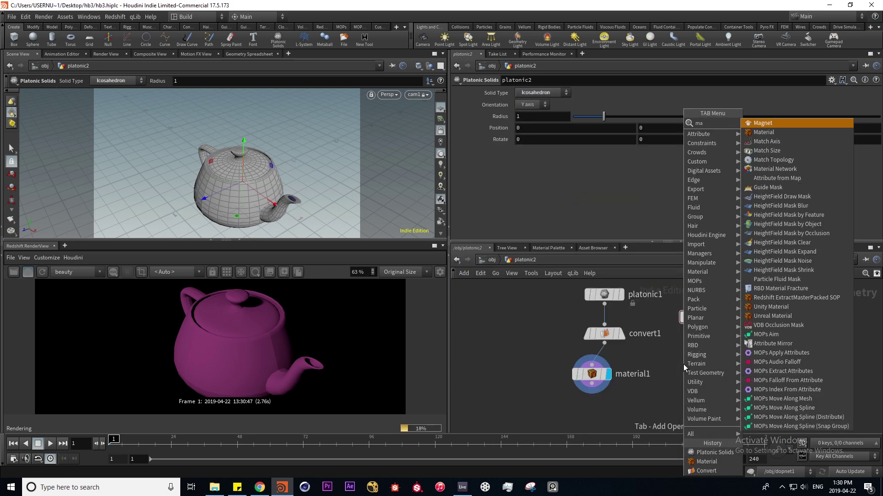
pyautogui.write('ter')
pyautogui.press('Return')
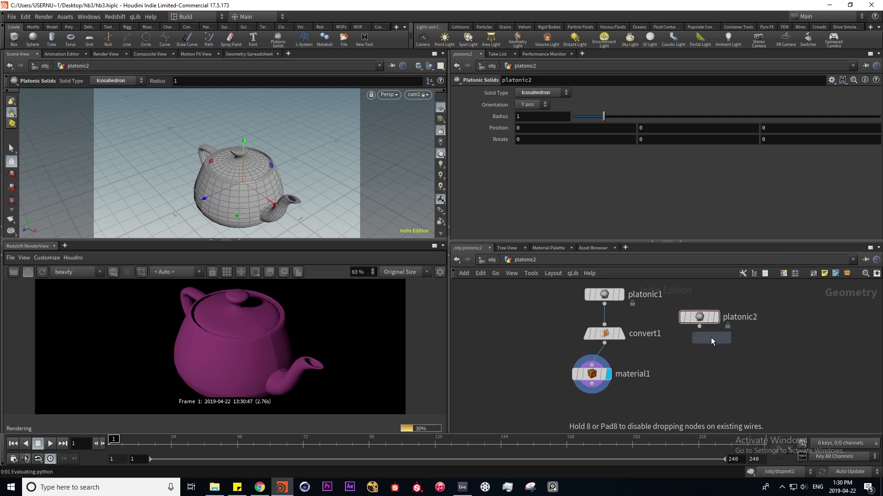
pyautogui.click(700, 347)
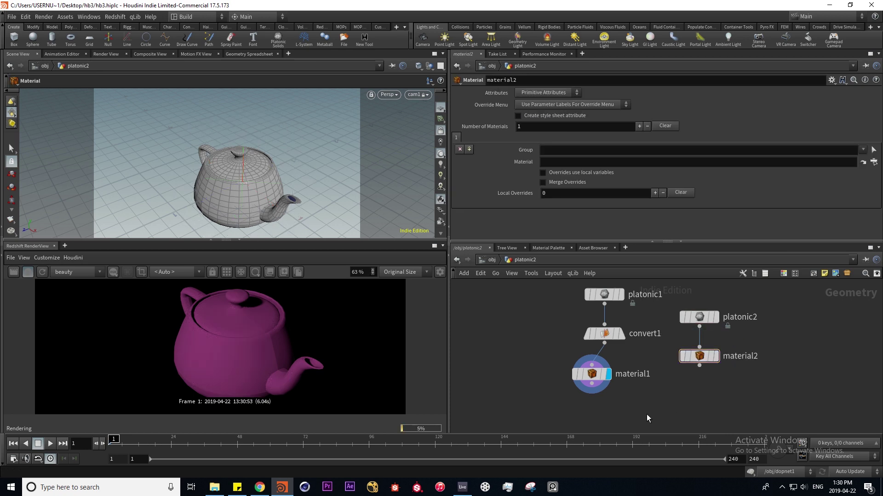
# Step: Merge the material1 and material2 outputs in a new Merge node and display the merged result
pyautogui.press('Tab')
pyautogui.press('Return')
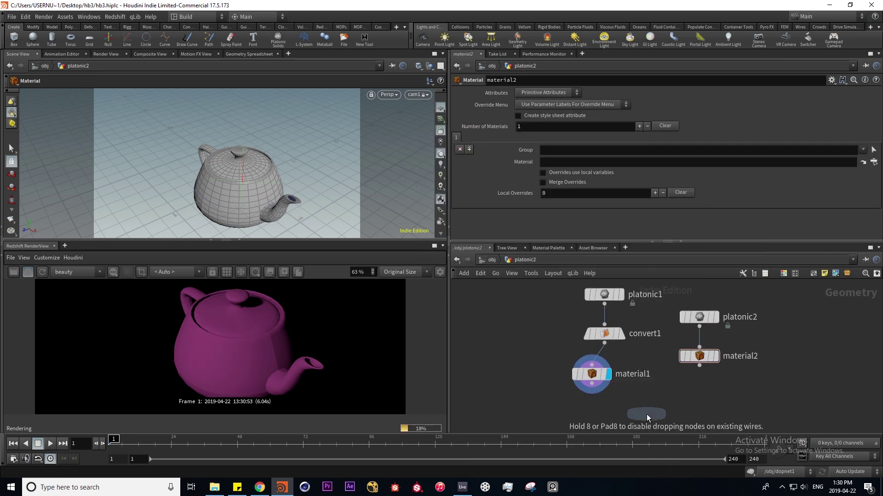
pyautogui.click(646, 415)
pyautogui.moveTo(538, 347); pyautogui.dragTo(647, 406)
pyautogui.click(663, 413)
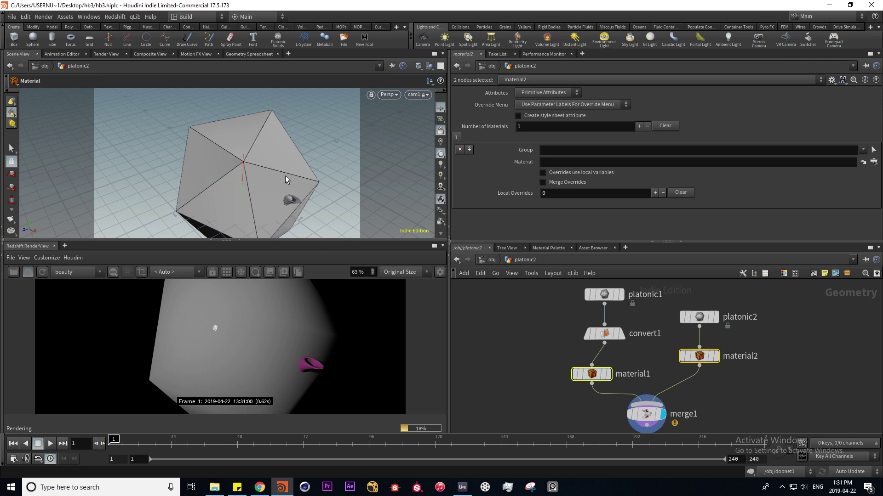
# Step: Move the icosahedron behind the teapot to a Z position of about -1.74
pyautogui.click(699, 317)
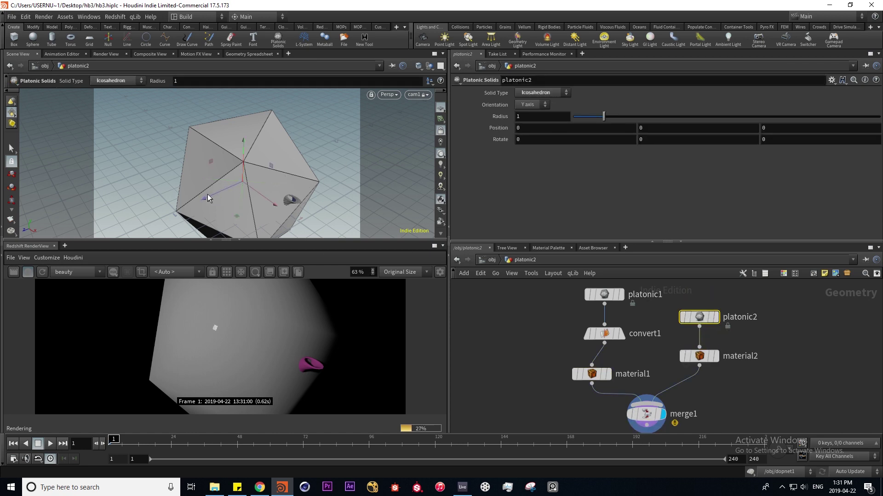
pyautogui.moveTo(207, 198); pyautogui.dragTo(301, 159)
pyautogui.scroll(-5, 231, 308)
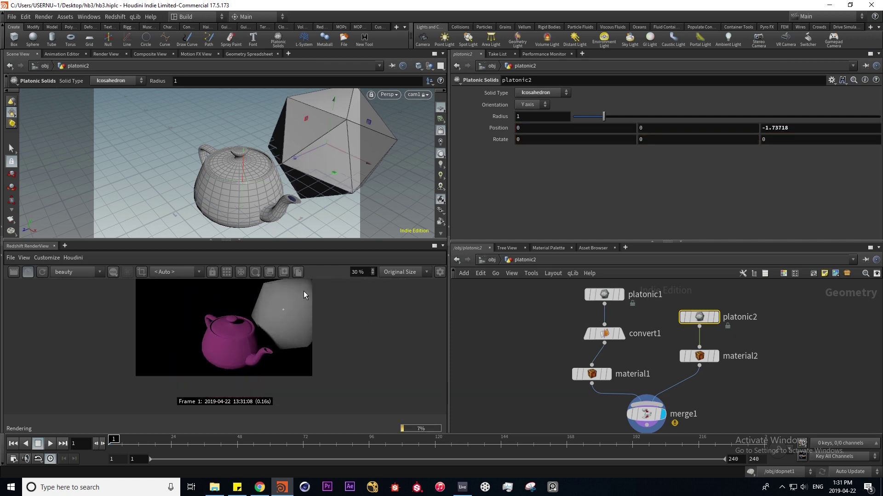
# Step: Duplicate the Material1 and redshift_material1 pair in the mat network, placing the copies above the originals
pyautogui.press('2')
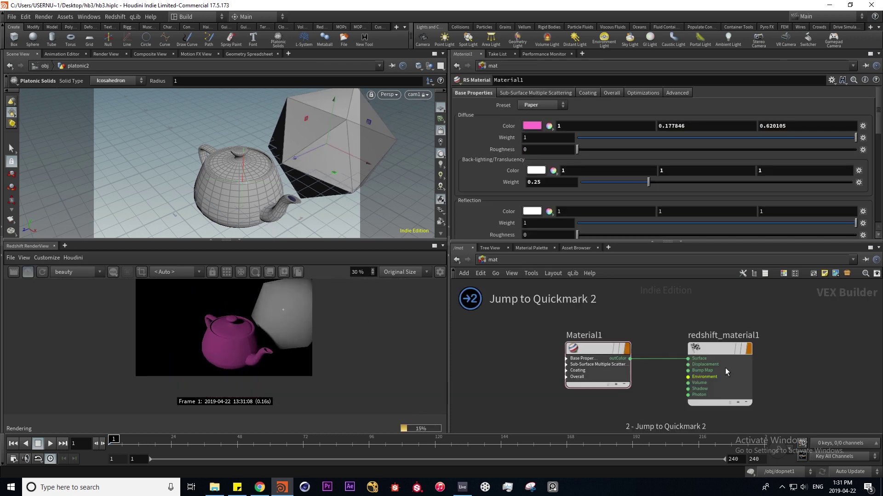
pyautogui.moveTo(649, 321); pyautogui.dragTo(586, 364, button='middle')
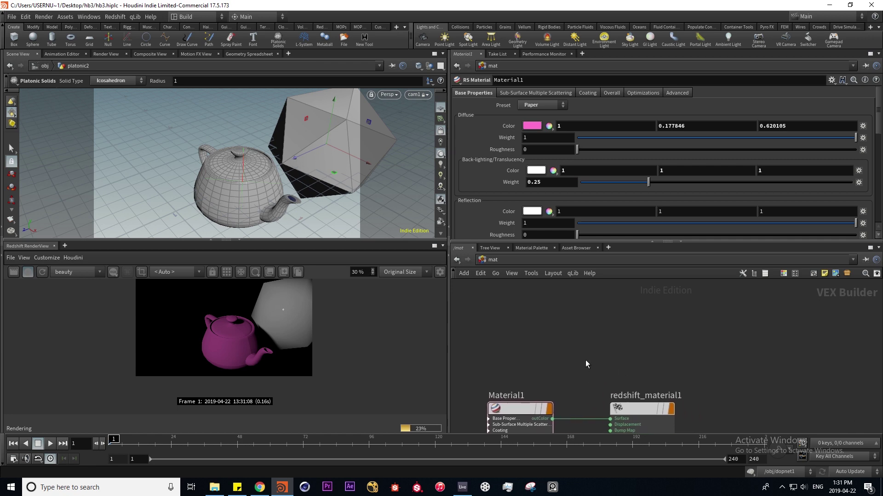
pyautogui.moveTo(487, 346); pyautogui.dragTo(644, 322)
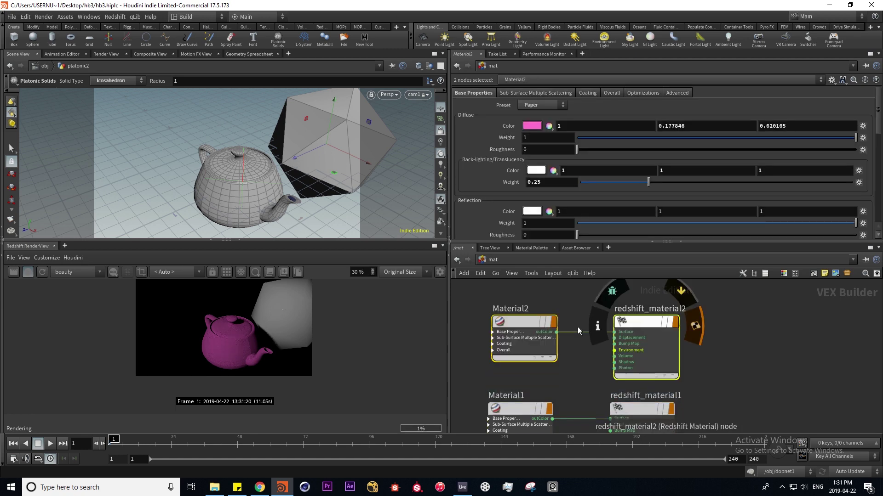
# Step: Set Material2's diffuse color to a light blue, about 0.32, 0.40, 1
pyautogui.click(519, 322)
pyautogui.click(531, 126)
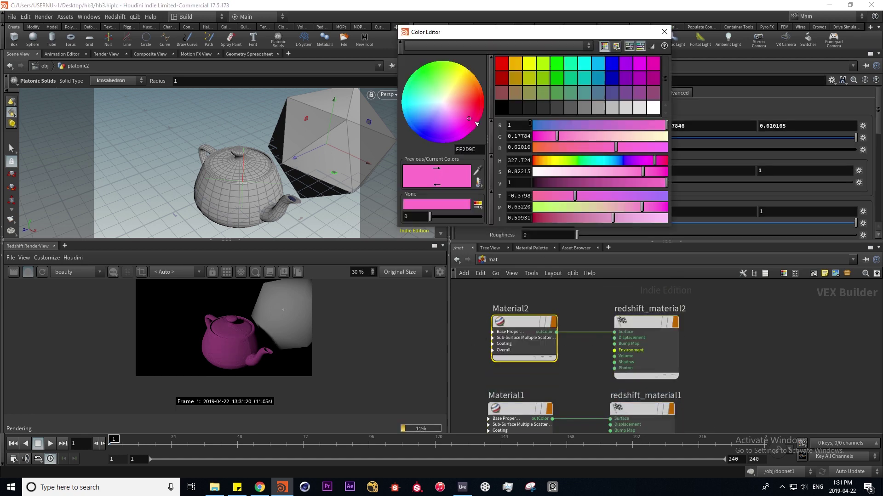
pyautogui.moveTo(437, 109); pyautogui.dragTo(427, 122)
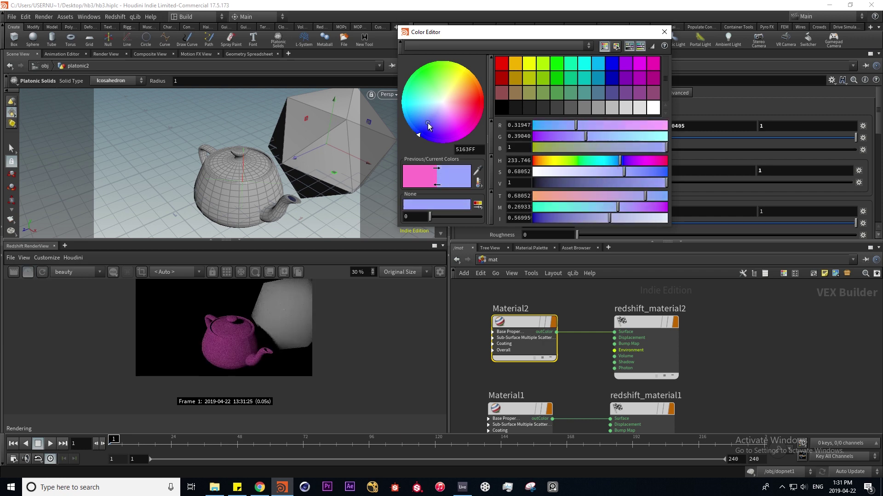
pyautogui.click(663, 32)
# Step: Inside the platonic2 object, assign /mat/redshift_material2 to the material2 node feeding the merge
pyautogui.press('1')
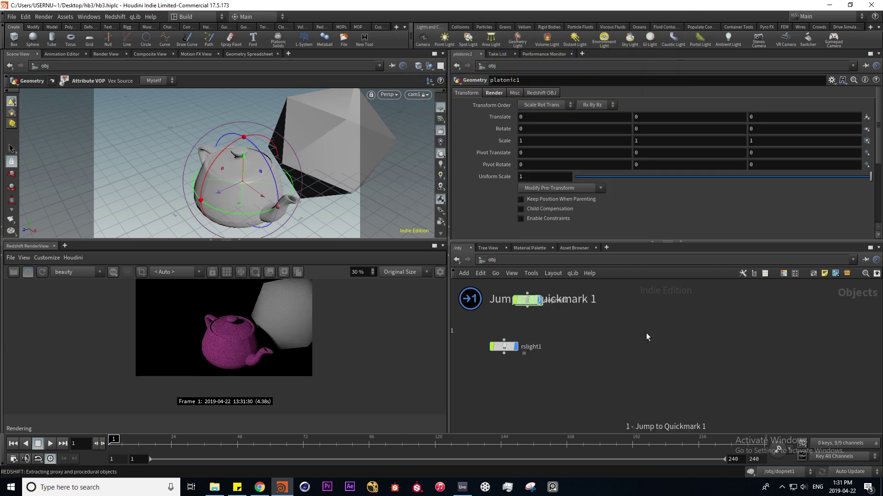
pyautogui.press('u')
pyautogui.doubleClick(665, 339)
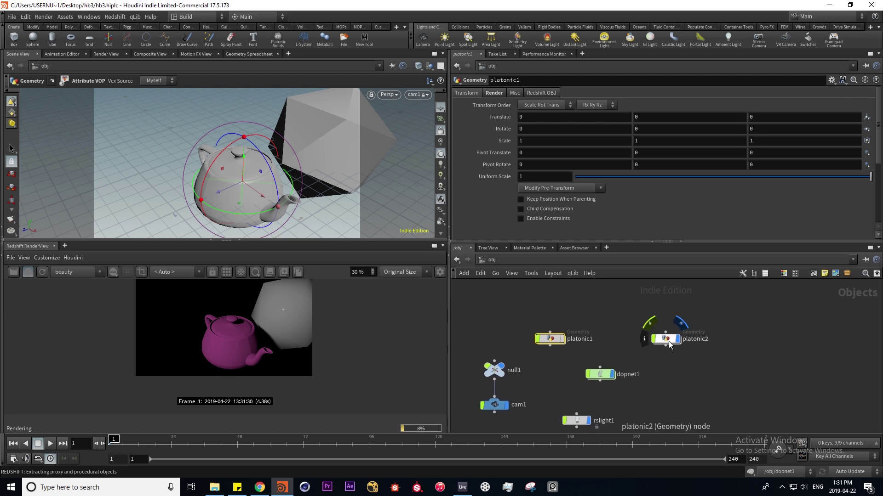
pyautogui.click(659, 370)
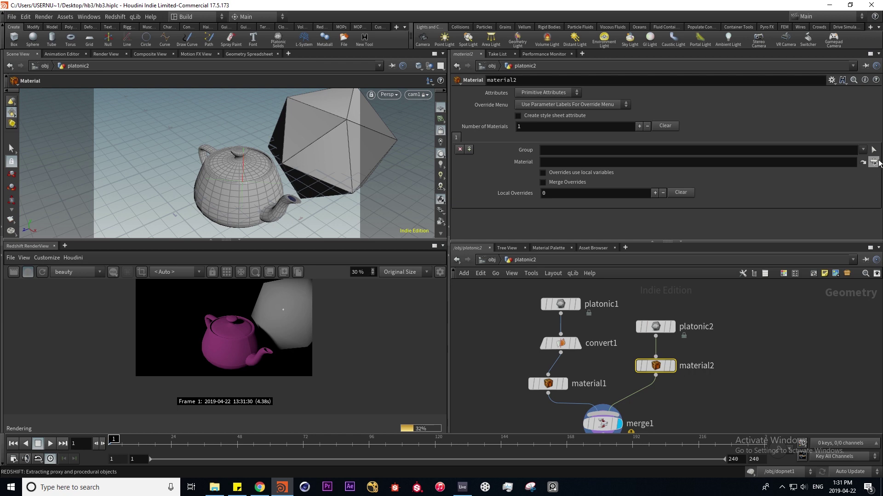
pyautogui.click(874, 162)
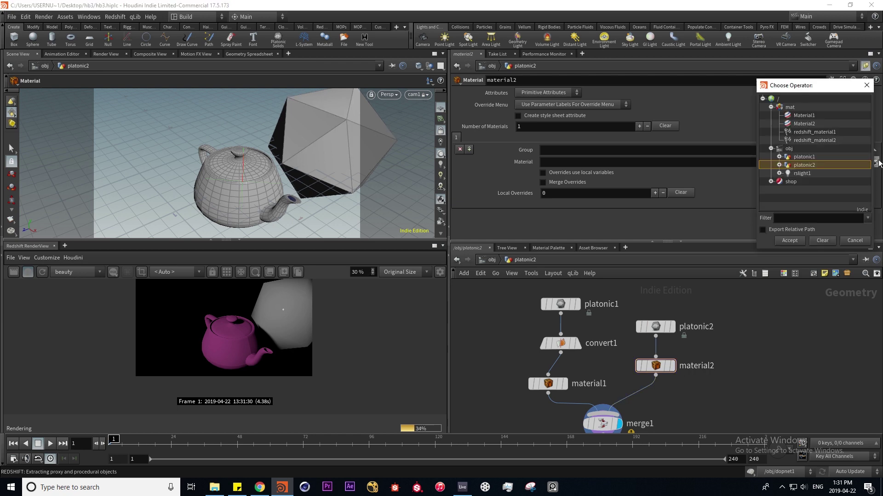
pyautogui.doubleClick(820, 140)
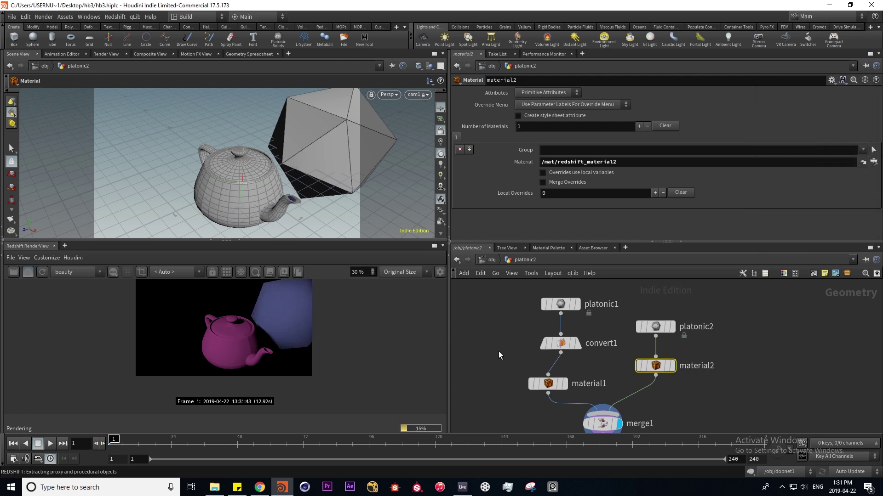
pyautogui.moveTo(703, 405); pyautogui.dragTo(703, 387, button='middle')
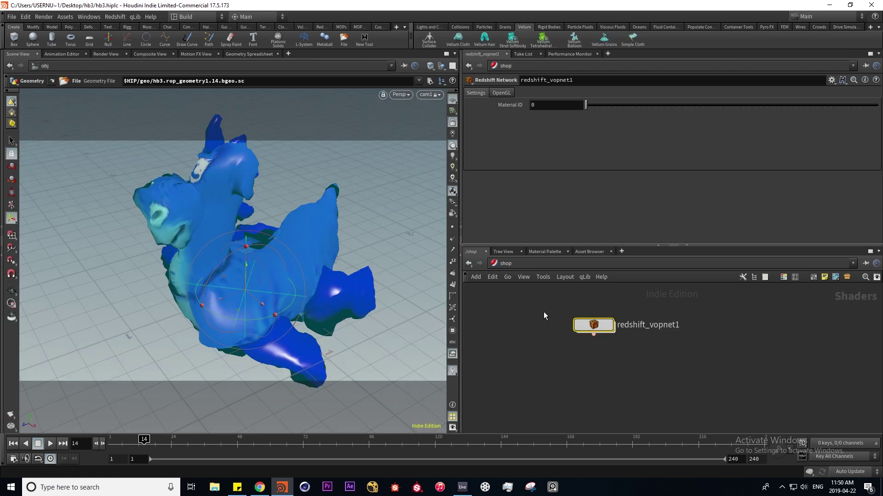
# Step: Return to the object network and examine the Translate and Rotate channels of platonic1
pyautogui.press('1')
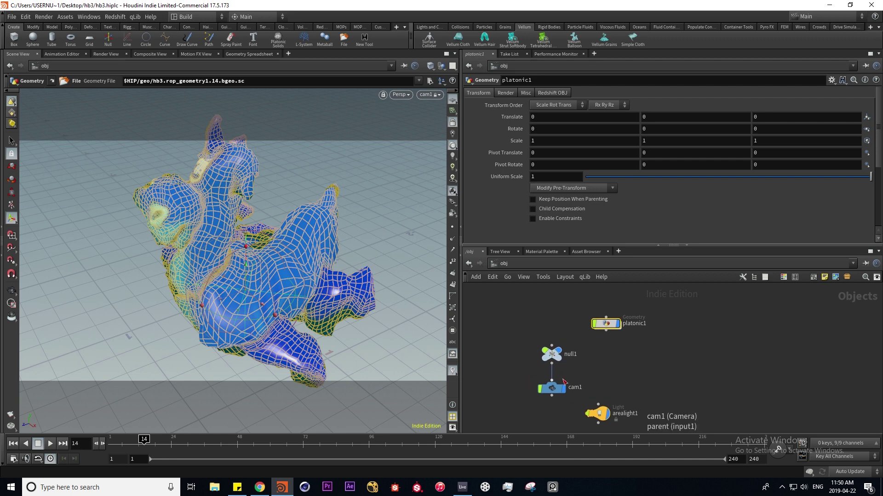
pyautogui.click(653, 366)
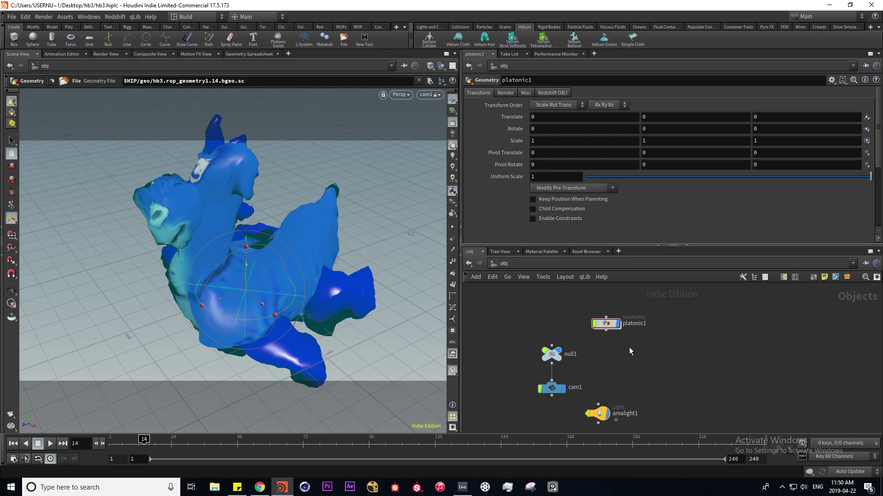
pyautogui.press('Tab')
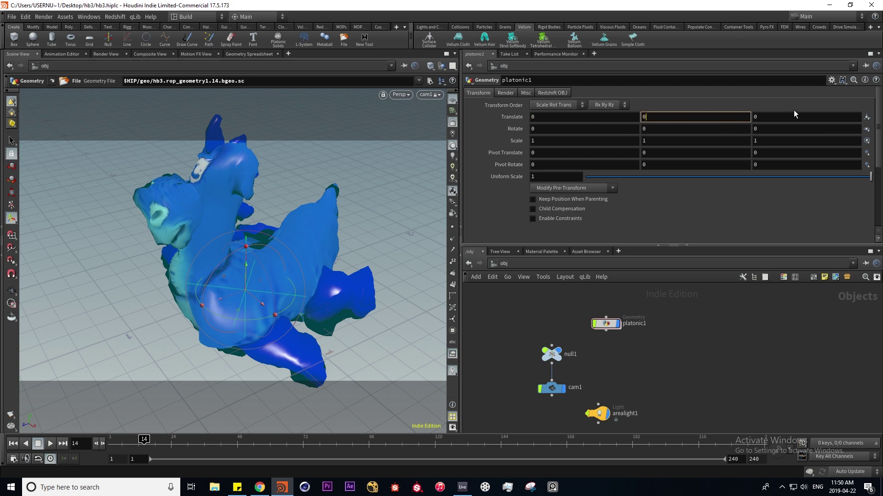
pyautogui.press('Tab')
pyautogui.press('Tab')
pyautogui.press('Tab')
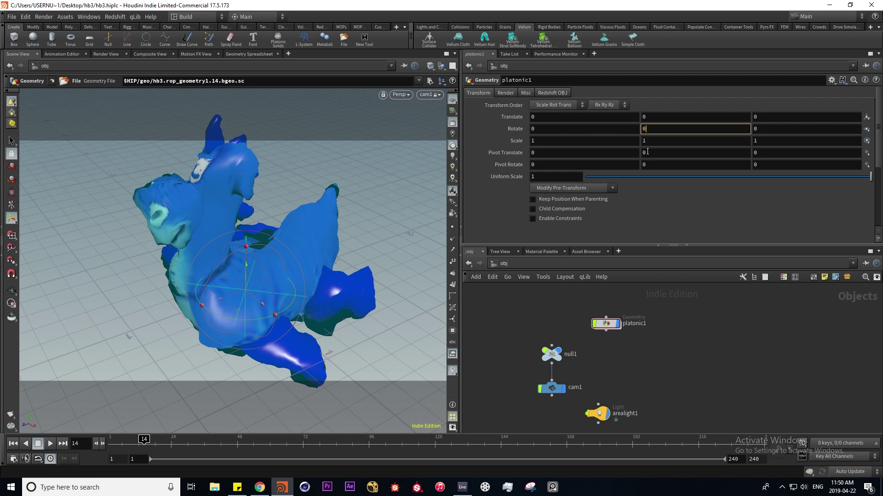
pyautogui.click(562, 117)
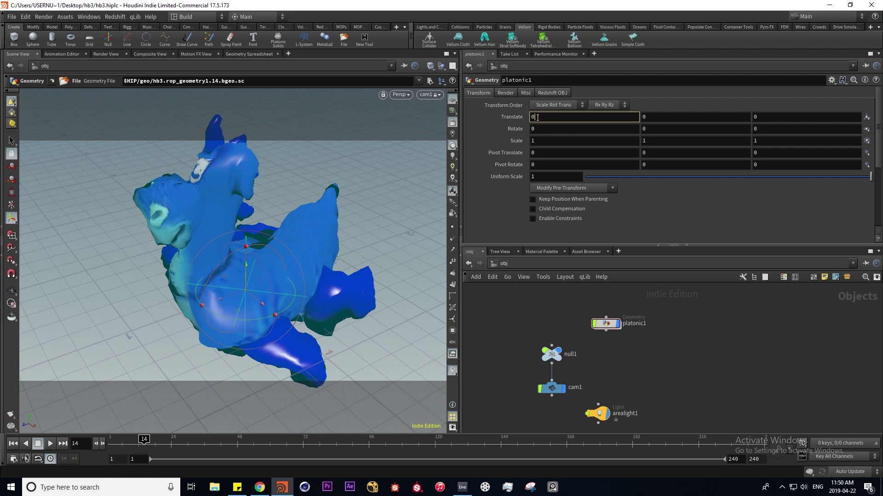
pyautogui.click(544, 129)
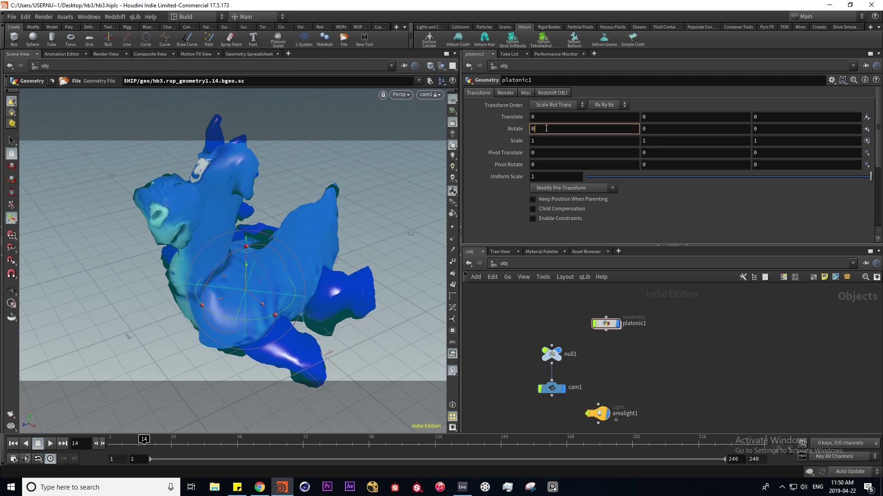
pyautogui.rightClick(547, 116)
pyautogui.click(542, 117)
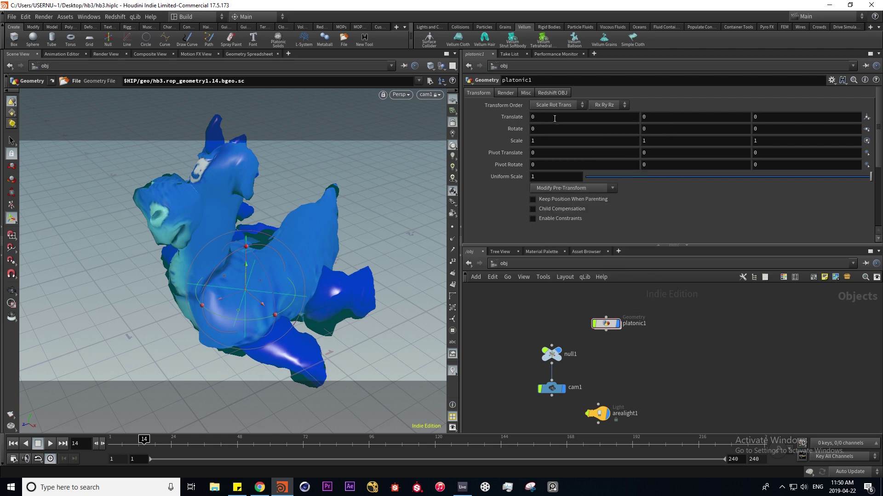
# Step: Apply a Motion FX Noise effect to platonic1's Translate X and move the floating noise window over the viewport
pyautogui.rightClick(554, 118)
pyautogui.moveTo(580, 159)
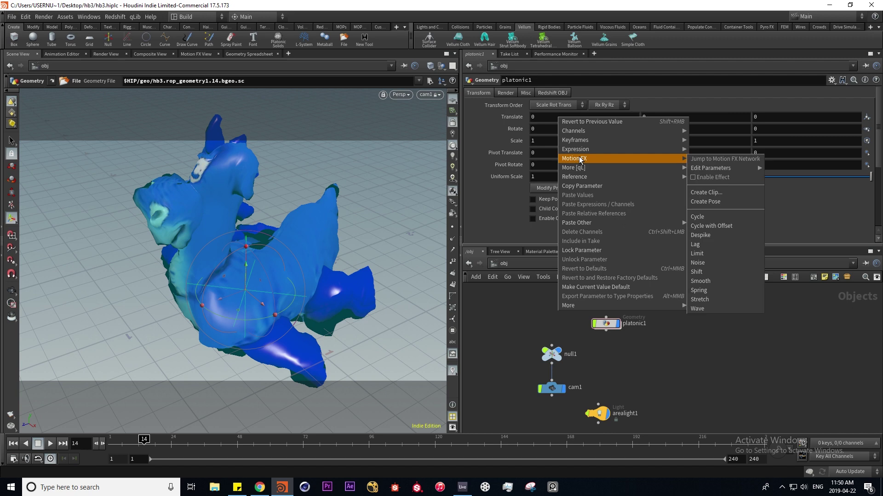
pyautogui.click(721, 263)
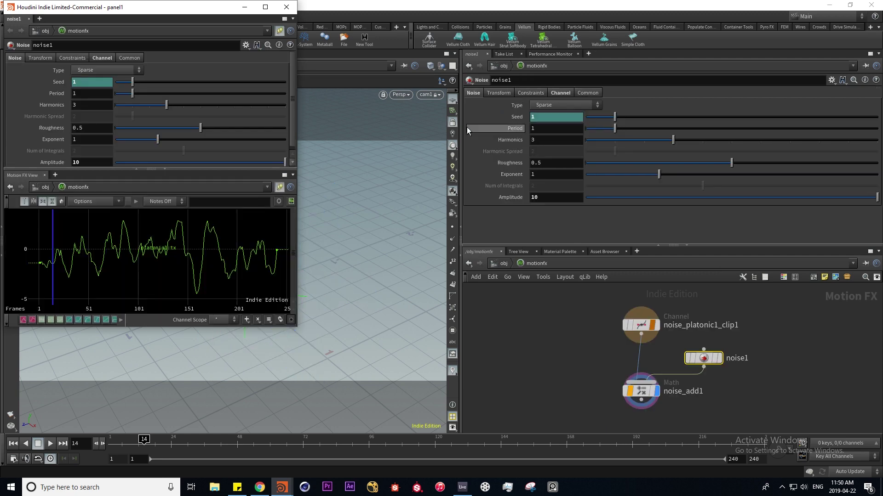
pyautogui.moveTo(125, 8); pyautogui.dragTo(200, 98)
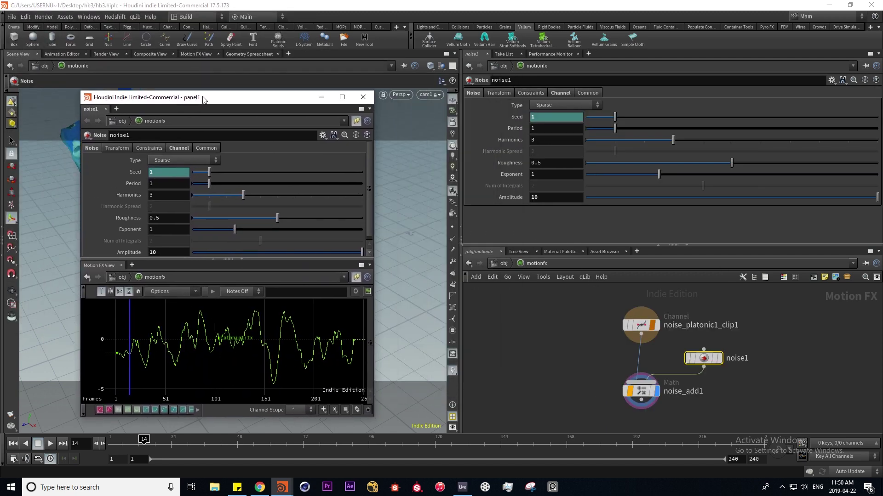
# Step: Locate the motionfx CHOP network at object level, enter it and browse the operator categories available there
pyautogui.click(504, 263)
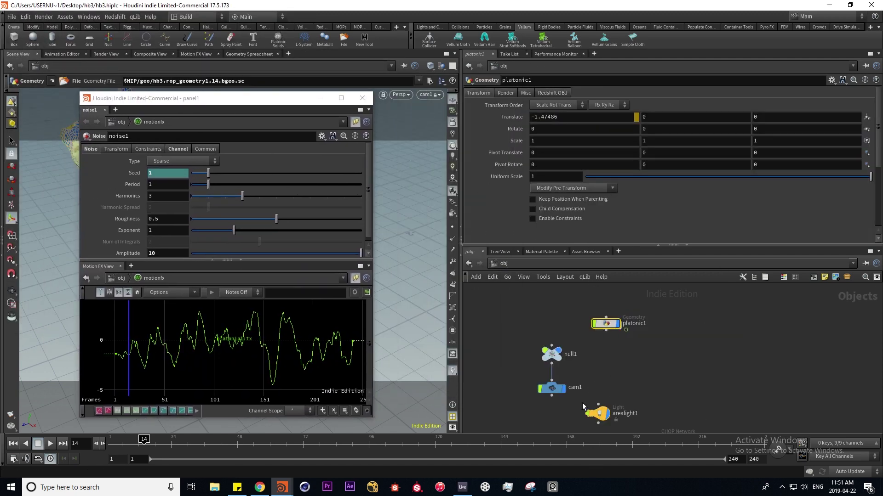
pyautogui.moveTo(582, 402); pyautogui.dragTo(618, 324, button='middle')
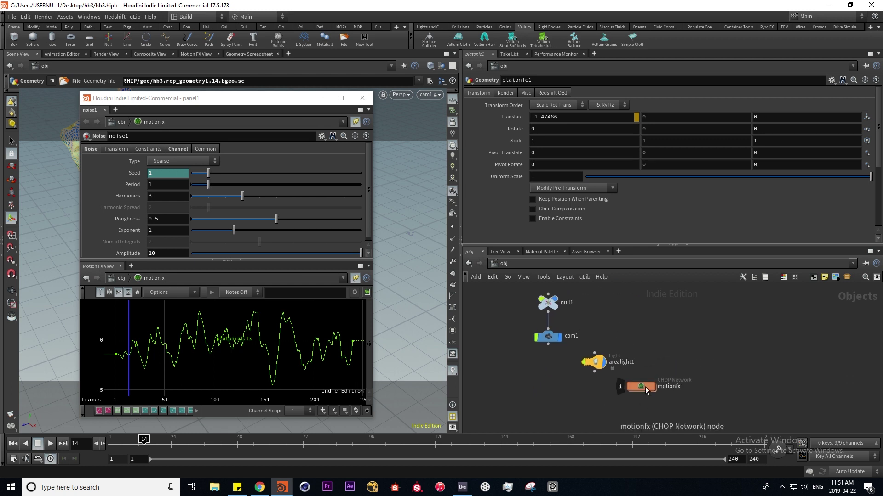
pyautogui.doubleClick(689, 381)
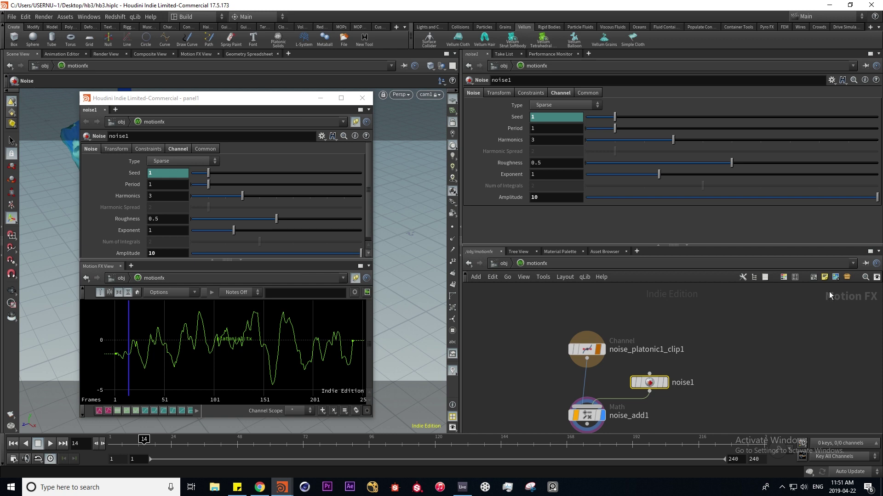
pyautogui.click(730, 346)
pyautogui.press('Tab')
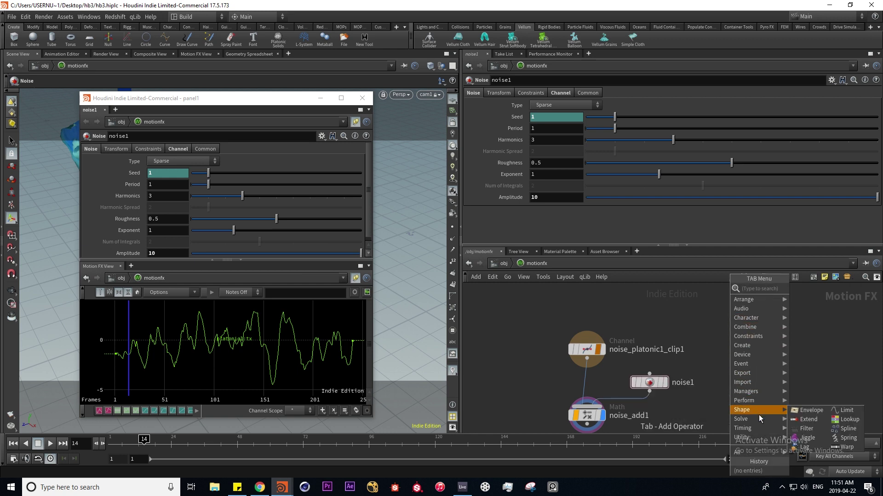
pyautogui.moveTo(785, 312)
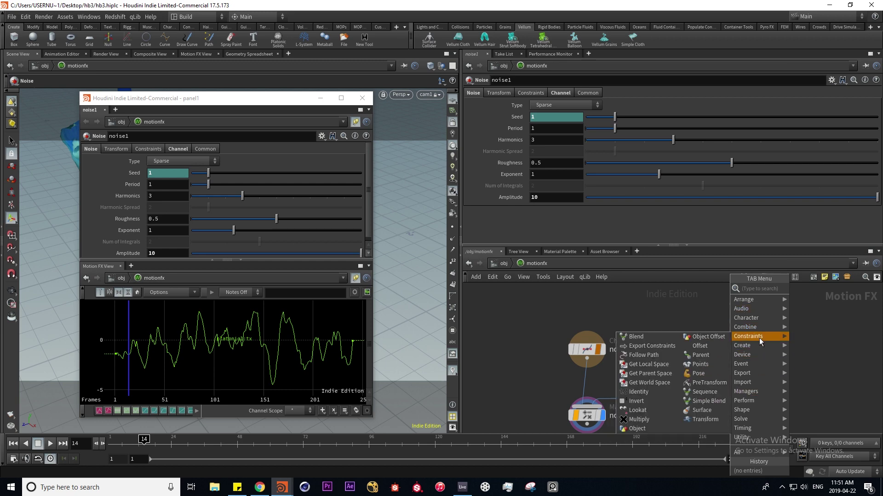
# Step: Examine the channel name in noise_platonic1_clip1, and inspect the noise1 and noise_add1 nodes
pyautogui.click(601, 350)
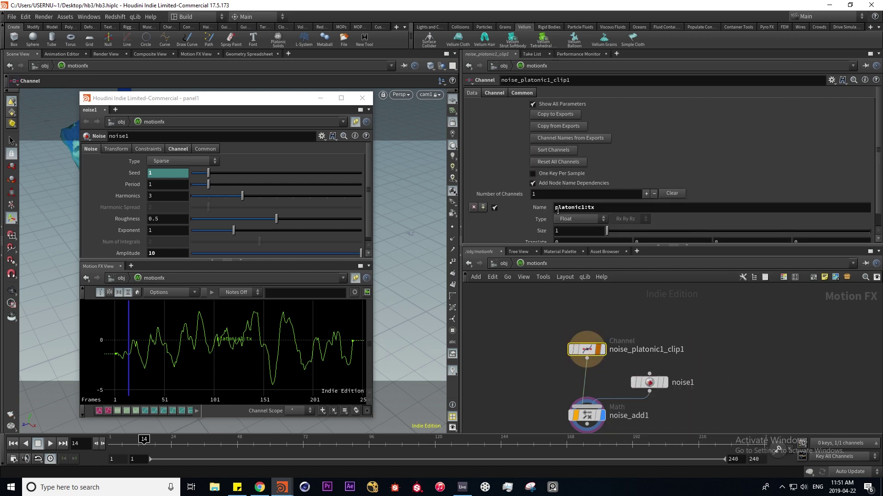
pyautogui.moveTo(553, 208); pyautogui.dragTo(584, 205)
pyautogui.click(597, 207)
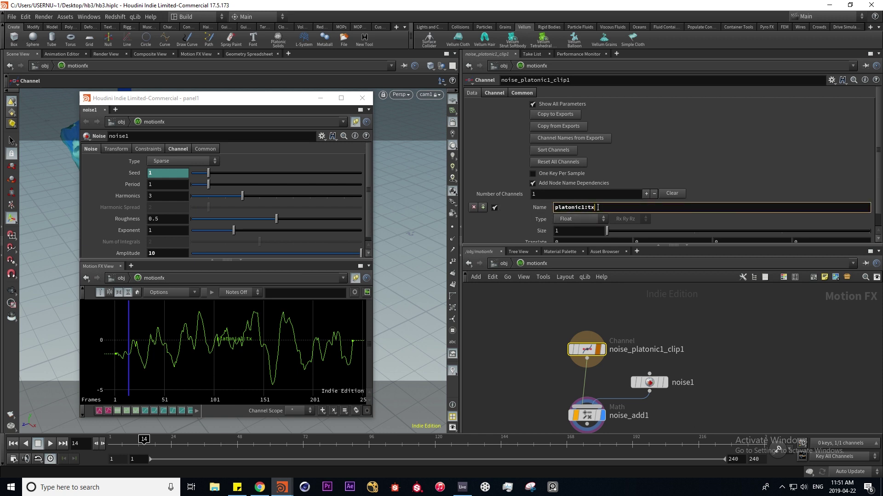
pyautogui.moveTo(589, 208); pyautogui.dragTo(592, 208)
pyautogui.moveTo(611, 332); pyautogui.dragTo(579, 301, button='middle')
pyautogui.moveTo(554, 319)
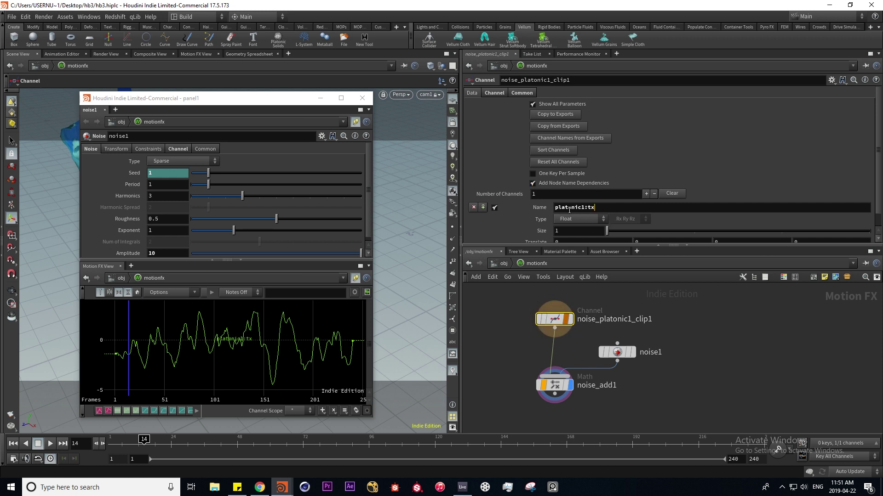
pyautogui.click(669, 367)
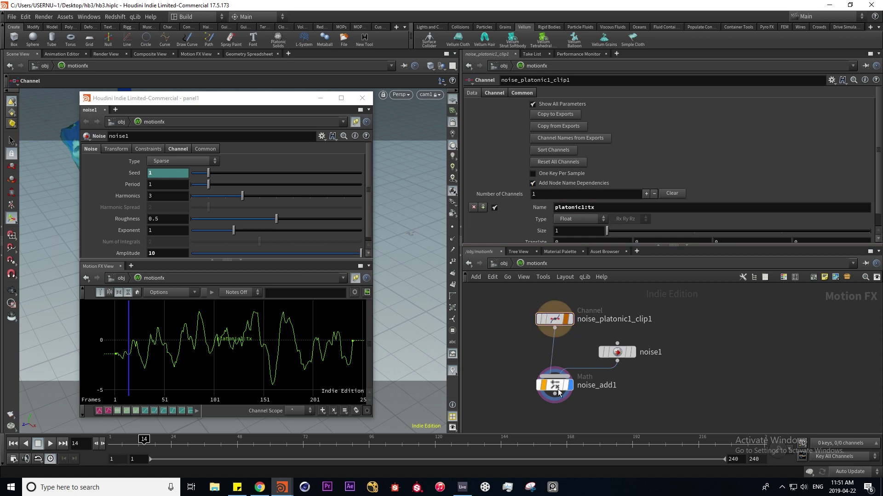
pyautogui.click(618, 352)
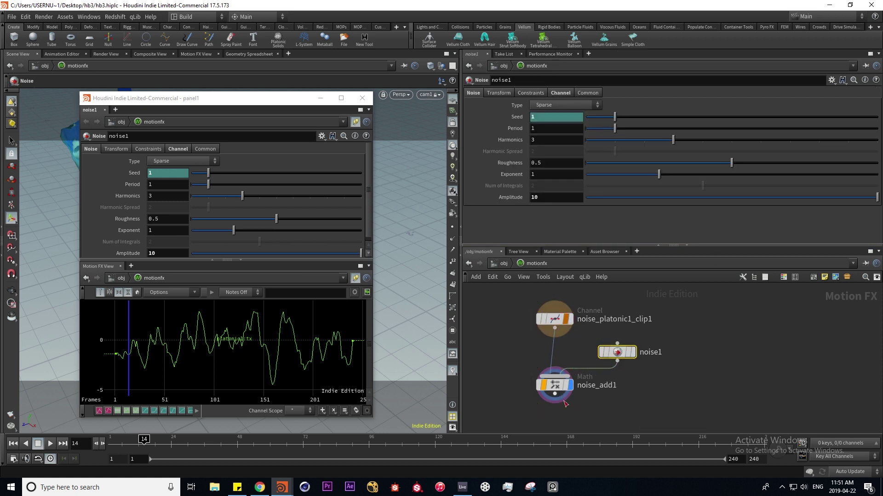
pyautogui.click(555, 385)
# Step: Return to the object network and examine the Motion FX effects offered for platonic1's Translate X
pyautogui.click(503, 263)
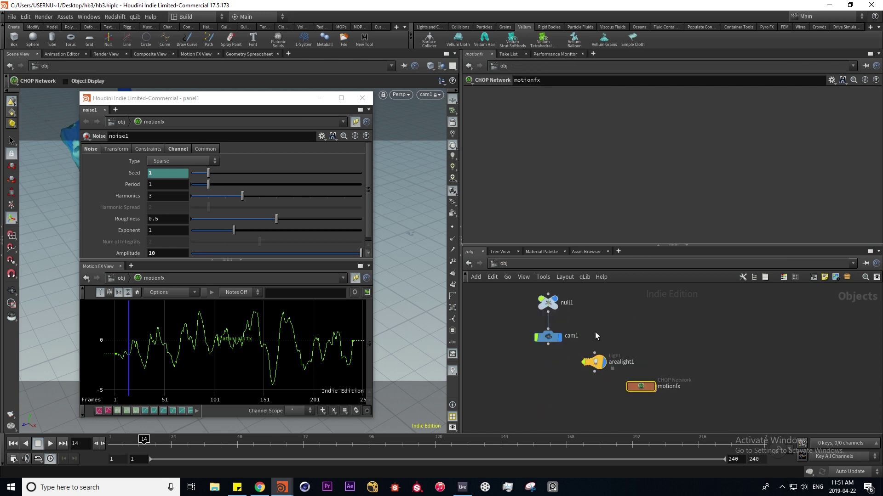
pyautogui.moveTo(595, 332); pyautogui.dragTo(611, 380, button='middle')
pyautogui.click(617, 320)
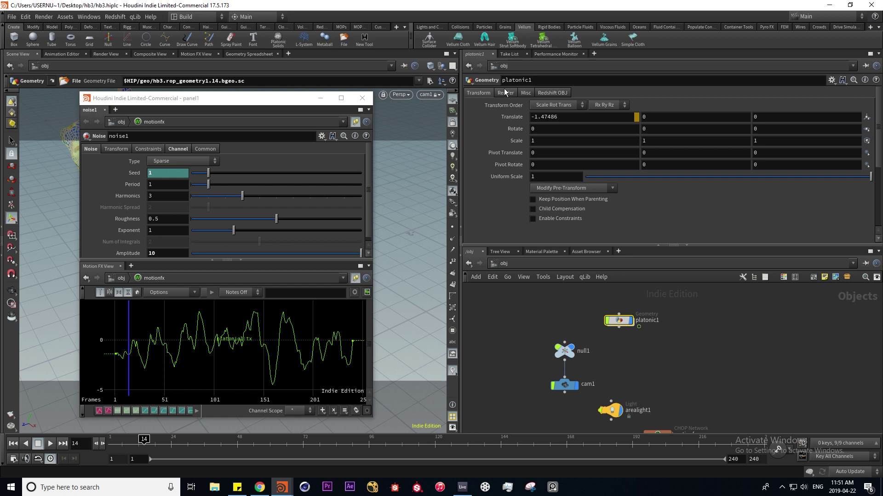
pyautogui.rightClick(567, 118)
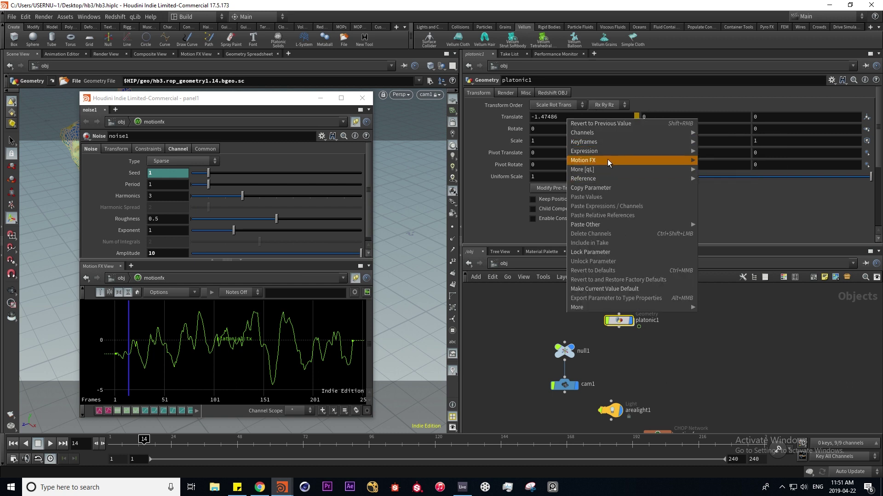
pyautogui.moveTo(622, 159)
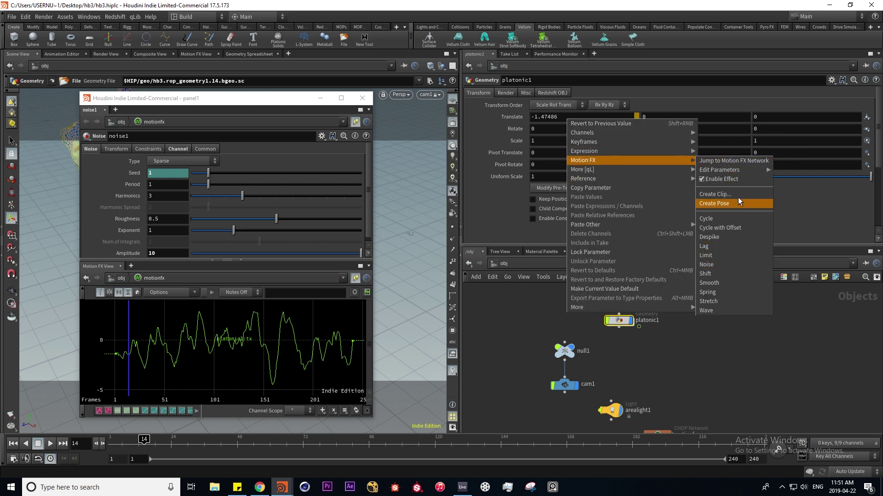
pyautogui.click(672, 376)
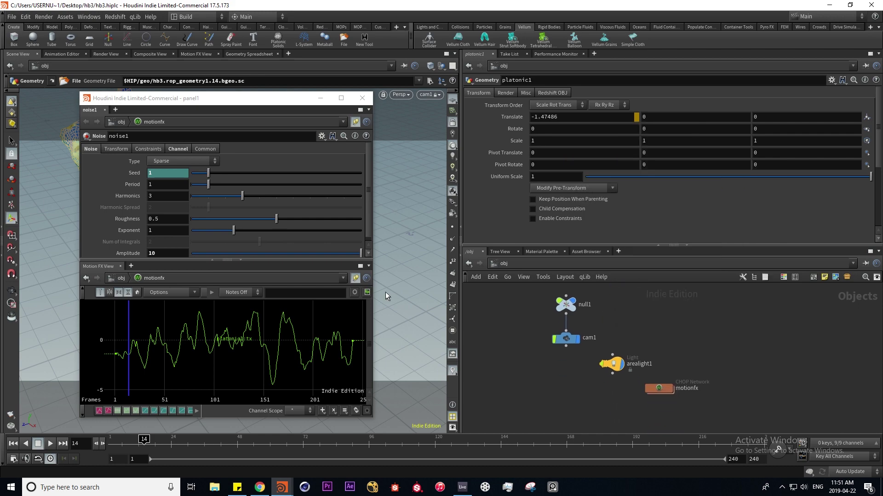
# Step: Move the floating noise window off the viewport and play the animation to inspect the noise-driven motion of the rubber toy
pyautogui.moveTo(237, 98); pyautogui.dragTo(248, 100)
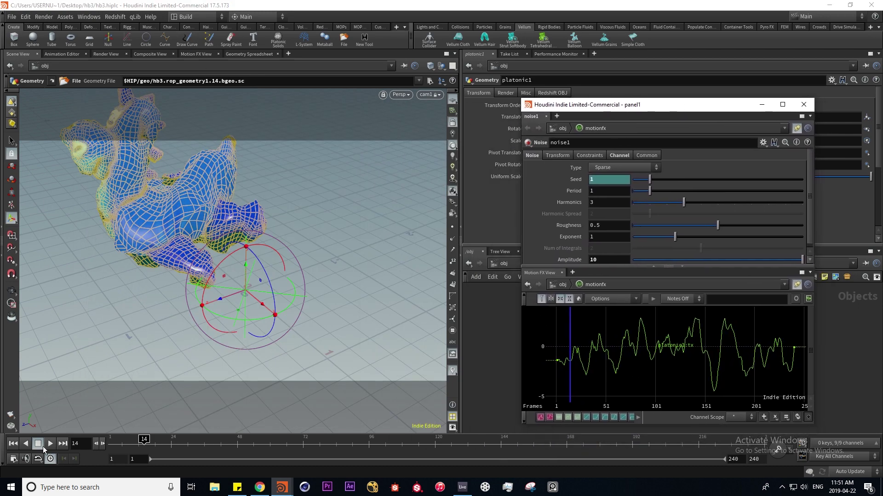
pyautogui.click(49, 444)
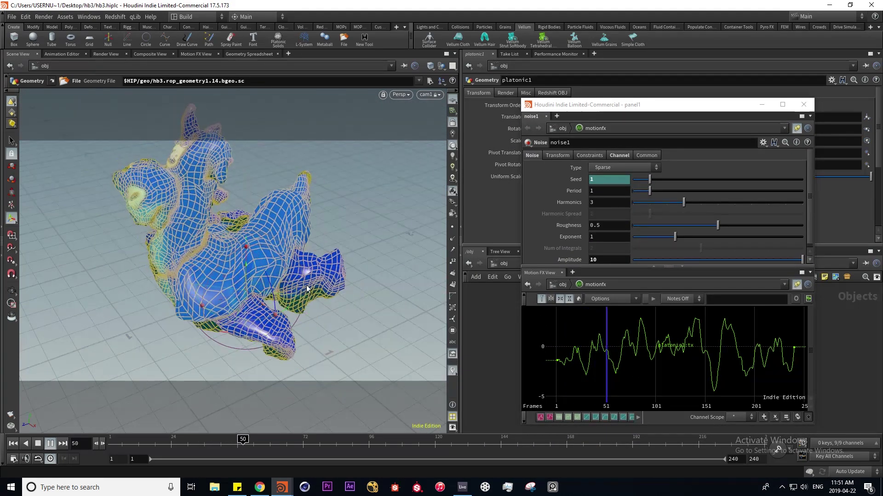
pyautogui.press('Escape')
pyautogui.moveTo(256, 311); pyautogui.dragTo(282, 276, button='right')
pyautogui.press('Return')
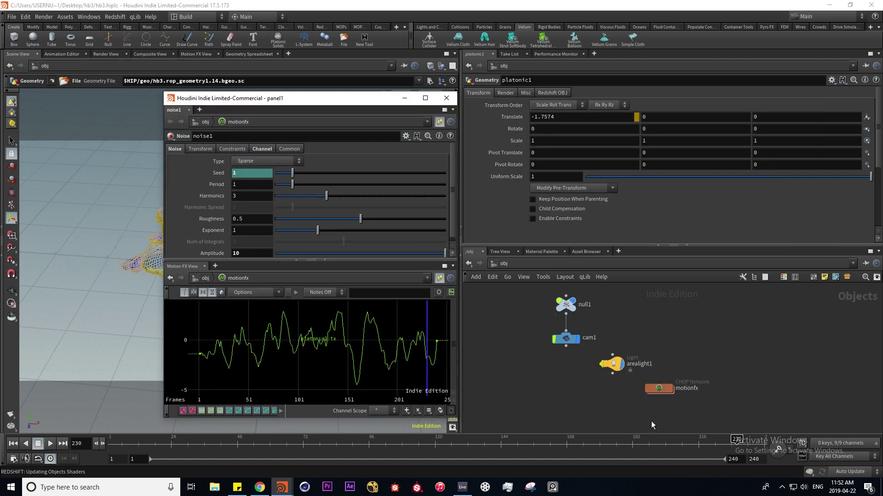
# Step: Delete the object-level motionfx CHOP network and close the floating noise window
pyautogui.click(665, 389)
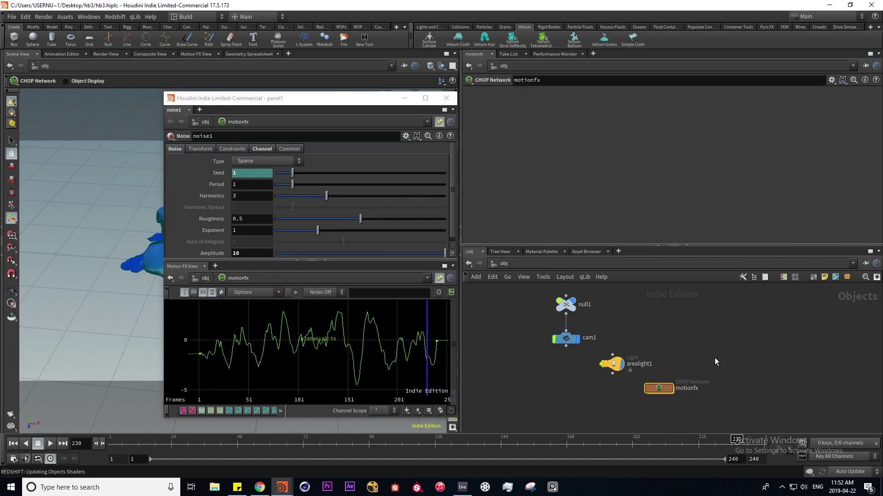
pyautogui.press('Delete')
pyautogui.click(448, 100)
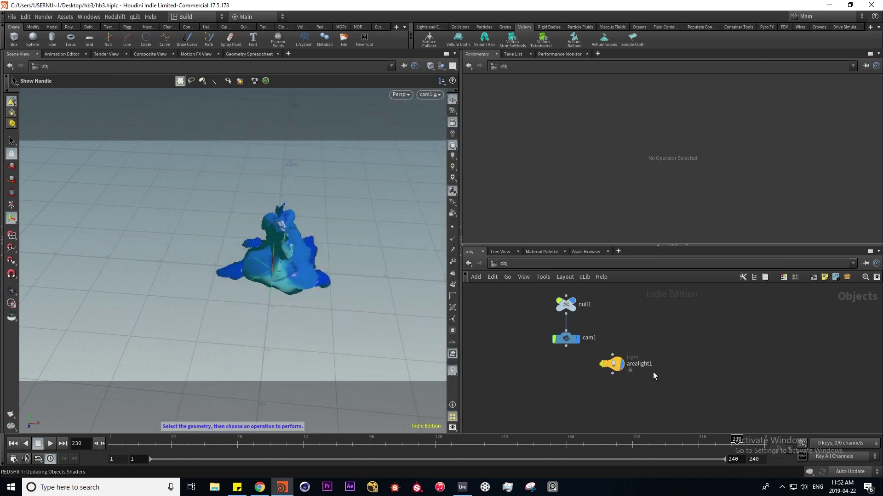
# Step: Enter platonic1 and apply a Motion FX Wave effect to the Frequency channels of attribvop1
pyautogui.moveTo(620, 276); pyautogui.dragTo(590, 316, button='middle')
pyautogui.doubleClick(590, 316)
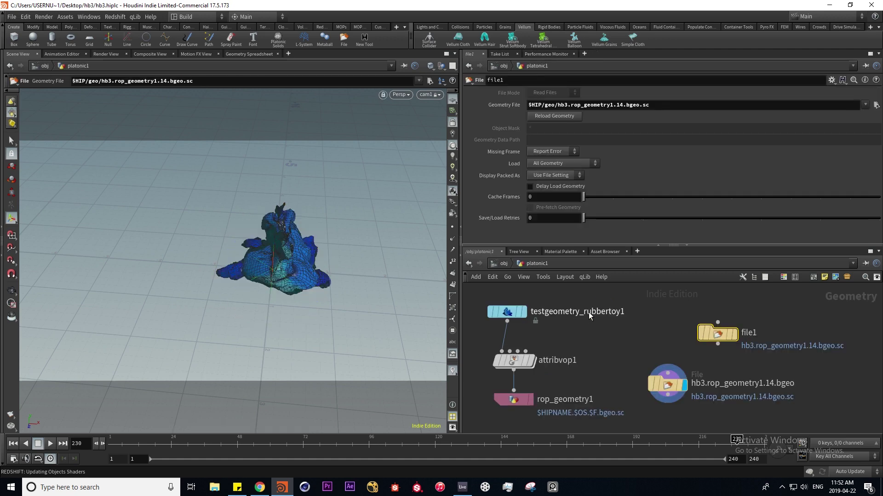
pyautogui.moveTo(611, 369); pyautogui.dragTo(695, 382, button='middle')
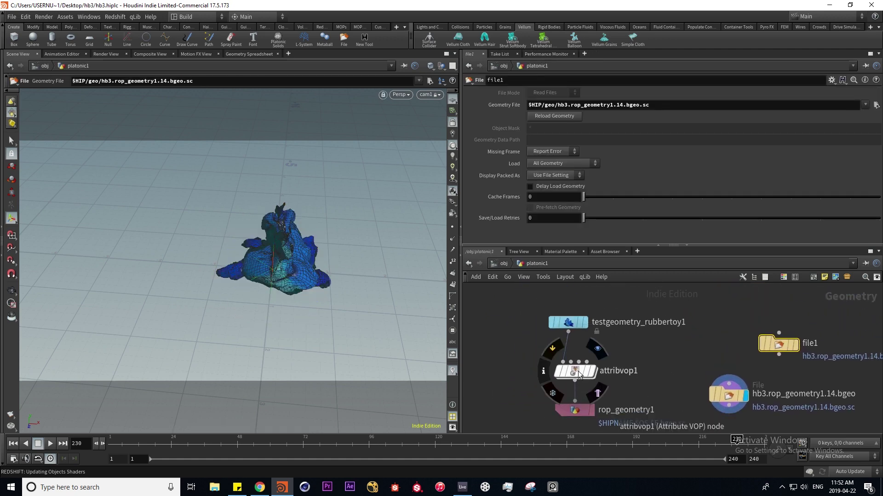
pyautogui.click(577, 371)
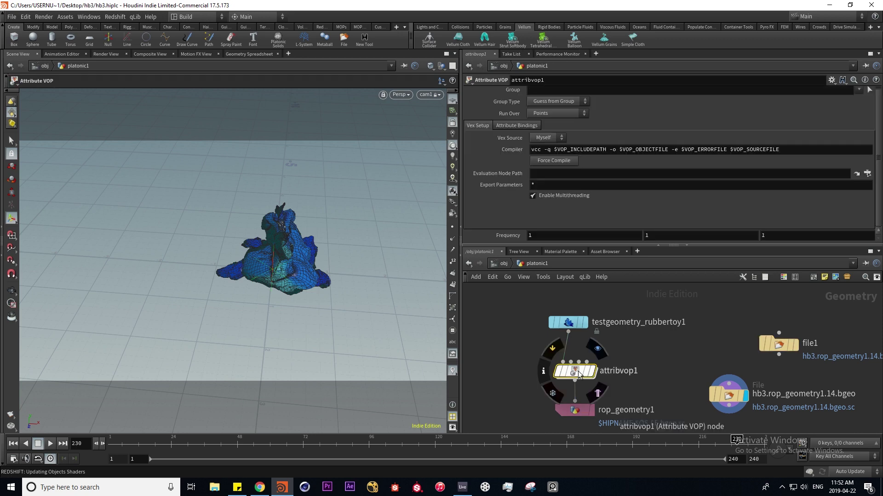
pyautogui.middleClick(538, 236)
pyautogui.hotkey('ctrl', 'z')
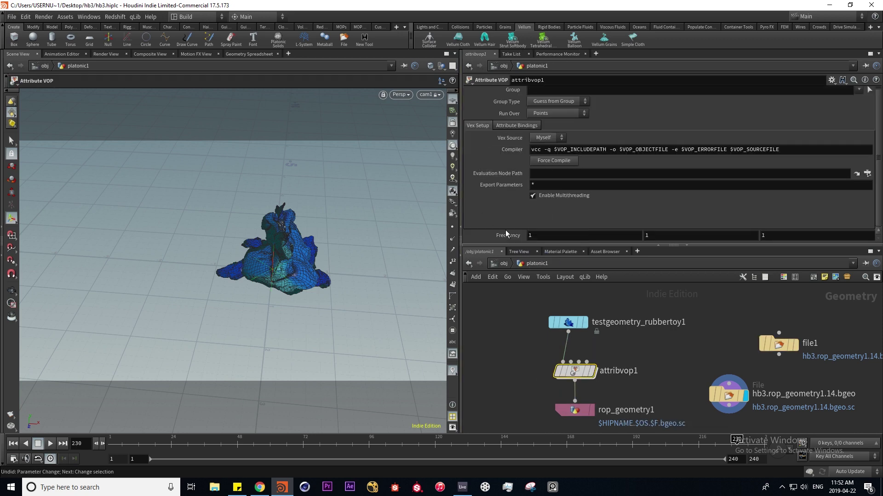
pyautogui.rightClick(508, 238)
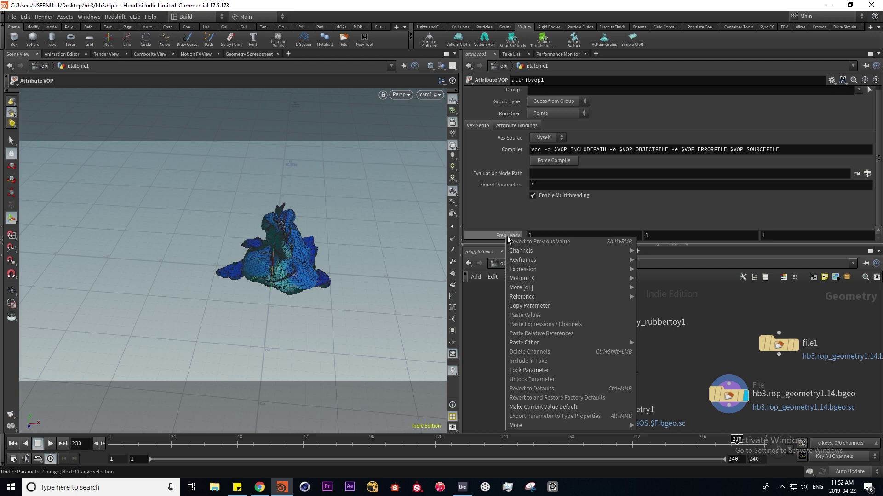
pyautogui.moveTo(574, 278)
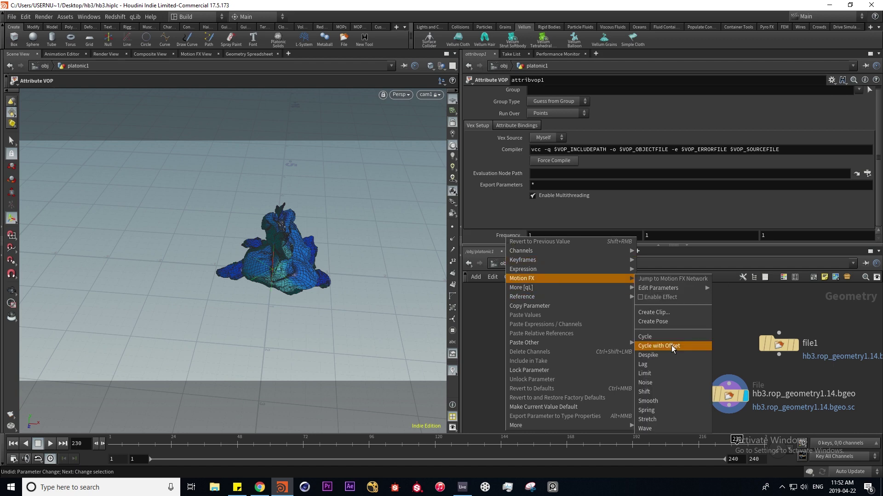
pyautogui.click(658, 429)
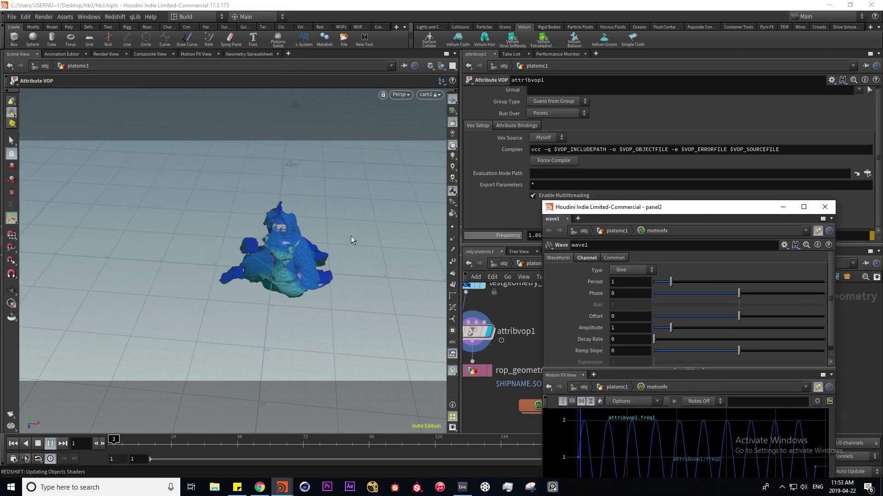
# Step: Inspect the wave-driven deformation of the rubber toy during playback and dismiss the floating wave window
pyautogui.press('Escape')
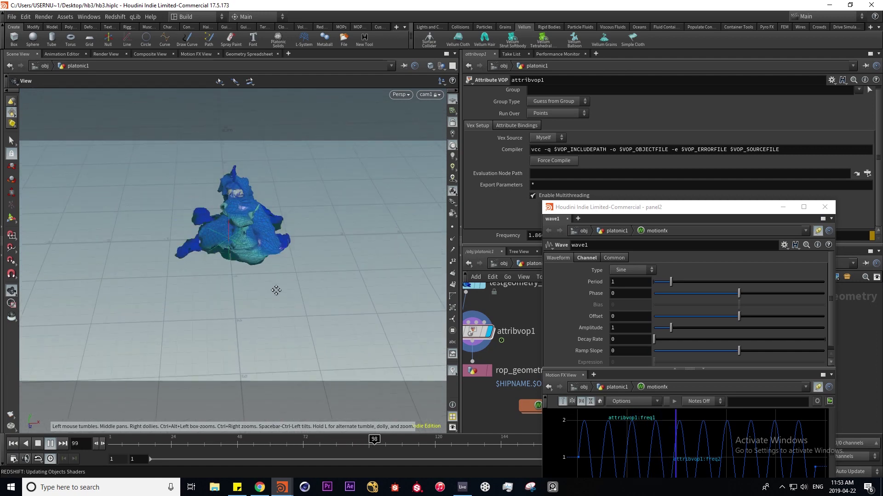
pyautogui.press('Return')
pyautogui.click(732, 385)
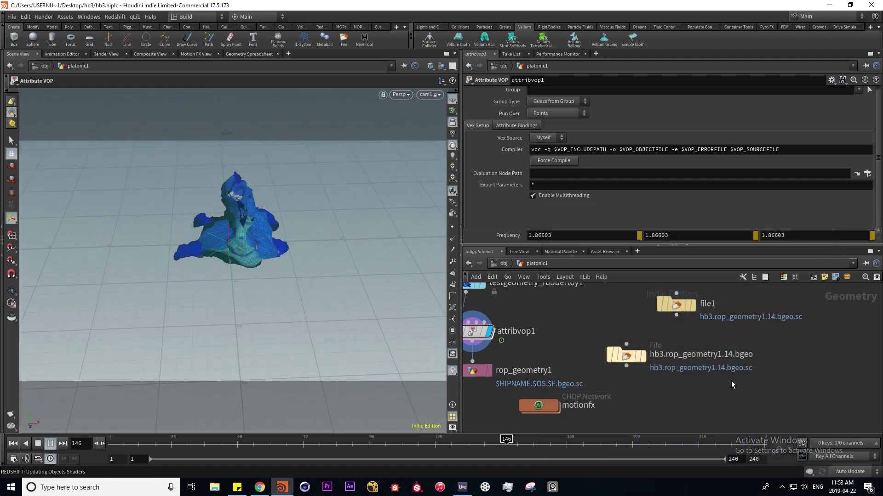
# Step: Enter the motionfx network inside platonic1 and examine the channel name in wave_attribvop1_clip1 and the connected wave nodes
pyautogui.doubleClick(539, 406)
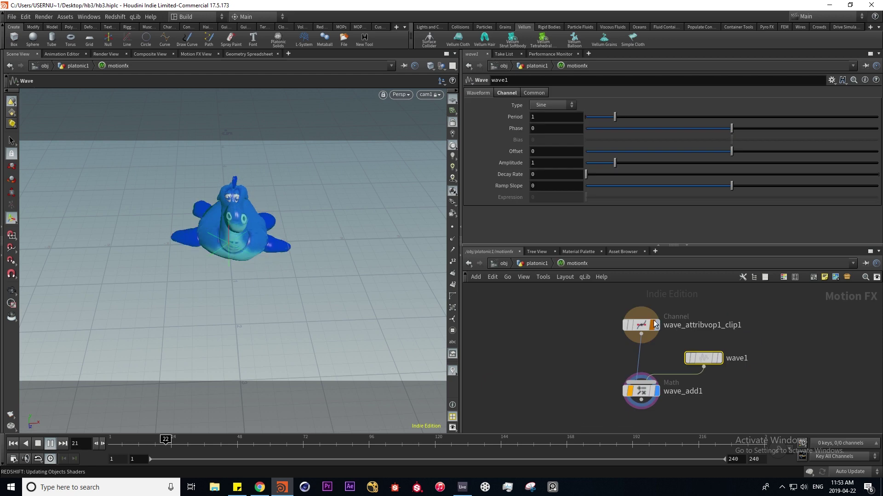
pyautogui.moveTo(592, 362); pyautogui.dragTo(511, 363, button='middle')
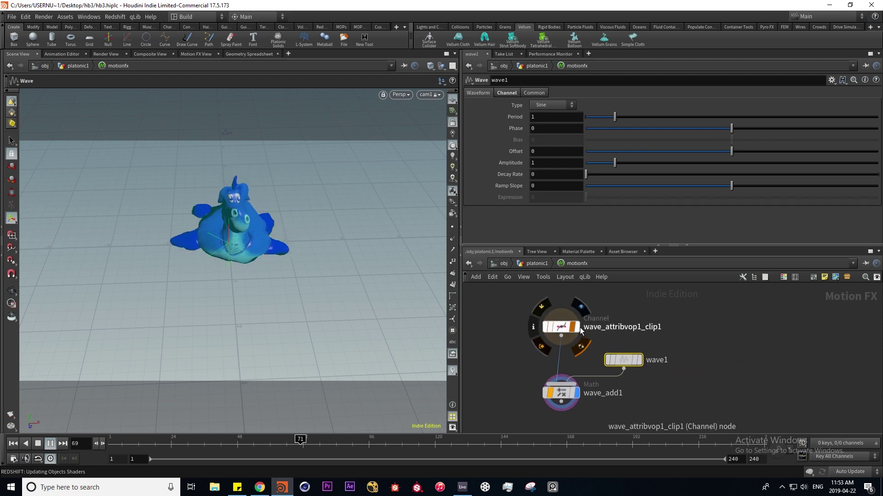
pyautogui.click(563, 327)
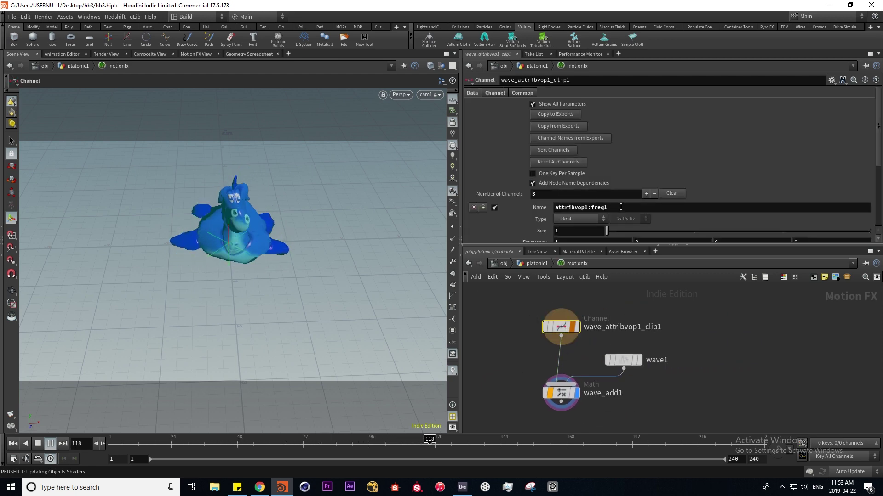
pyautogui.moveTo(653, 399); pyautogui.dragTo(644, 351, button='middle')
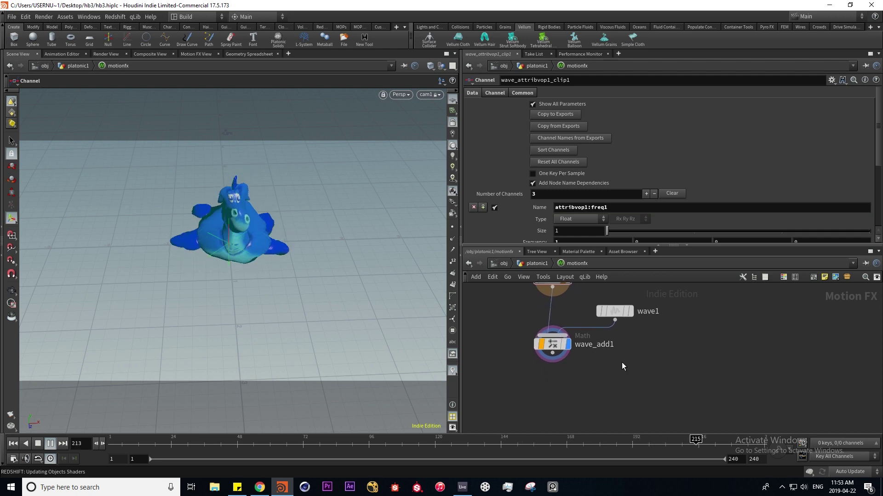
pyautogui.press('Tab')
pyautogui.press('Escape')
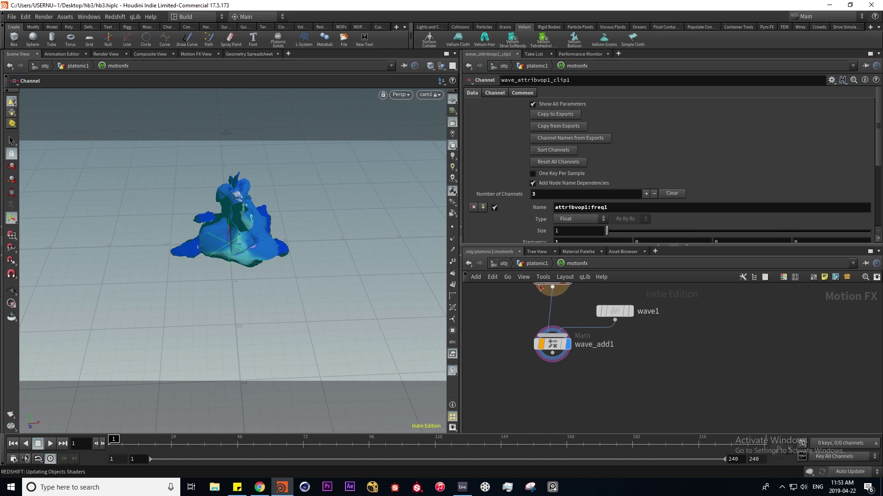
# Step: Switch to the img compositing networks, enter comp1 and display the Composite View
pyautogui.click(494, 265)
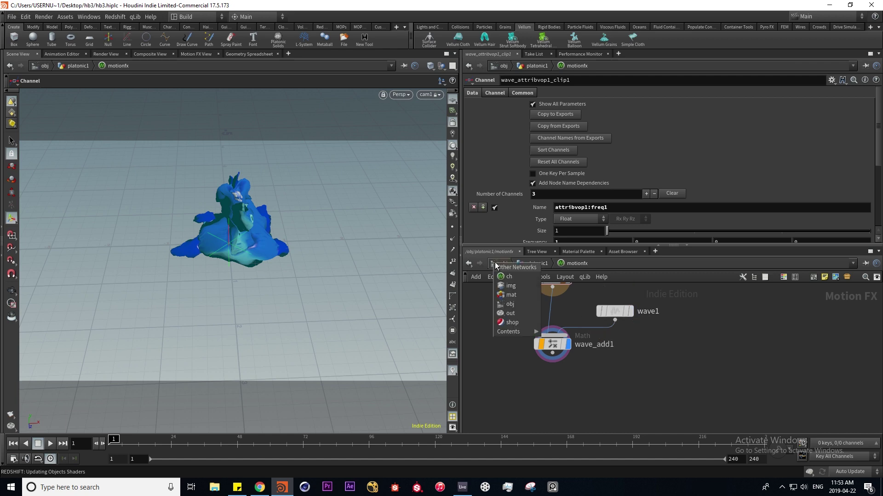
pyautogui.click(511, 286)
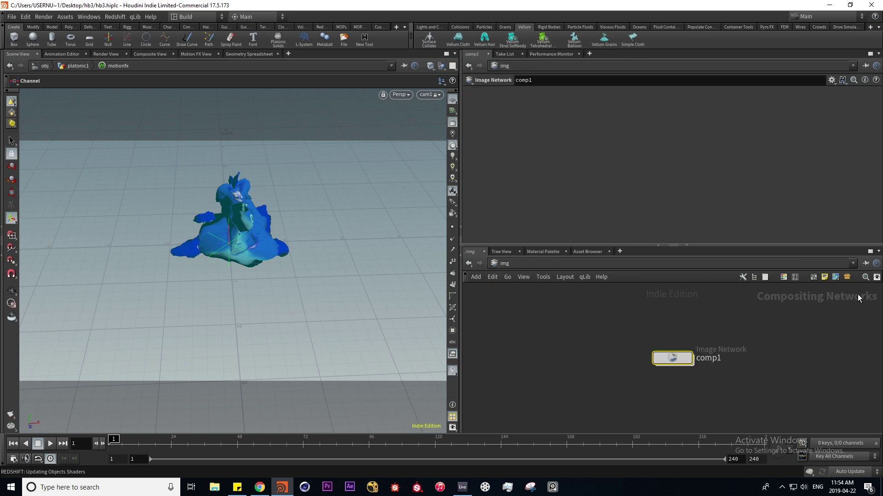
pyautogui.moveTo(786, 369); pyautogui.dragTo(705, 396, button='middle')
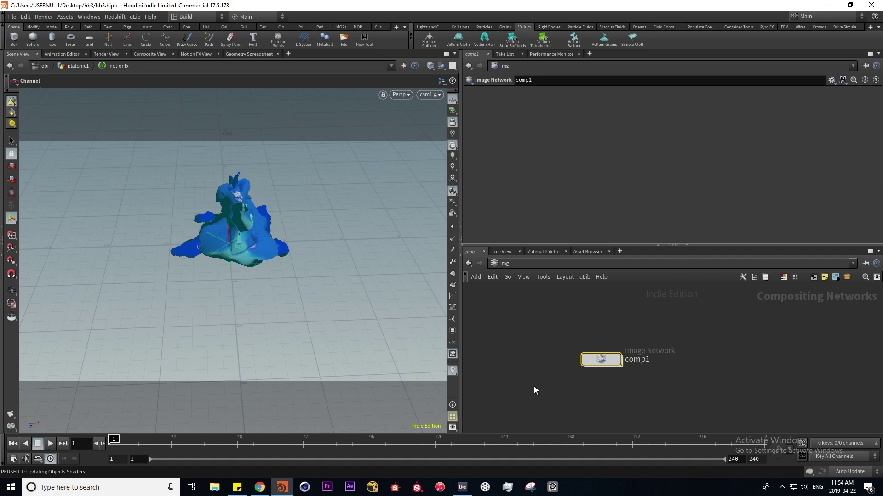
pyautogui.doubleClick(602, 359)
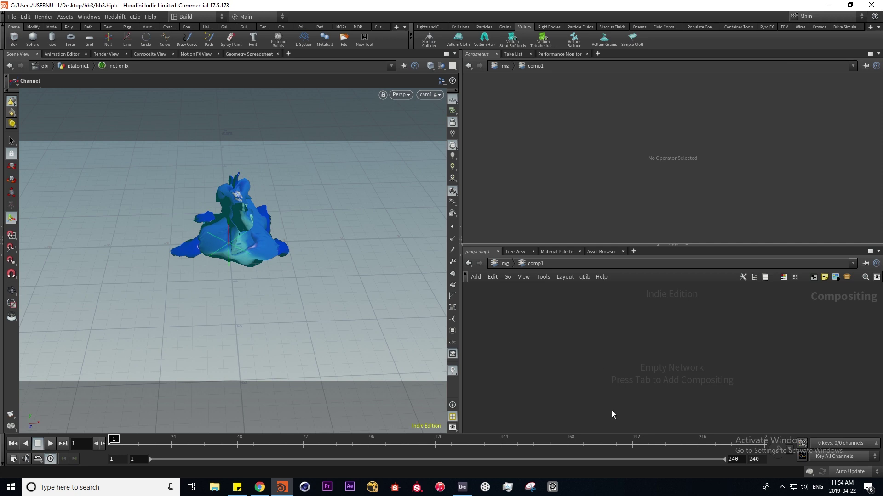
pyautogui.click(156, 54)
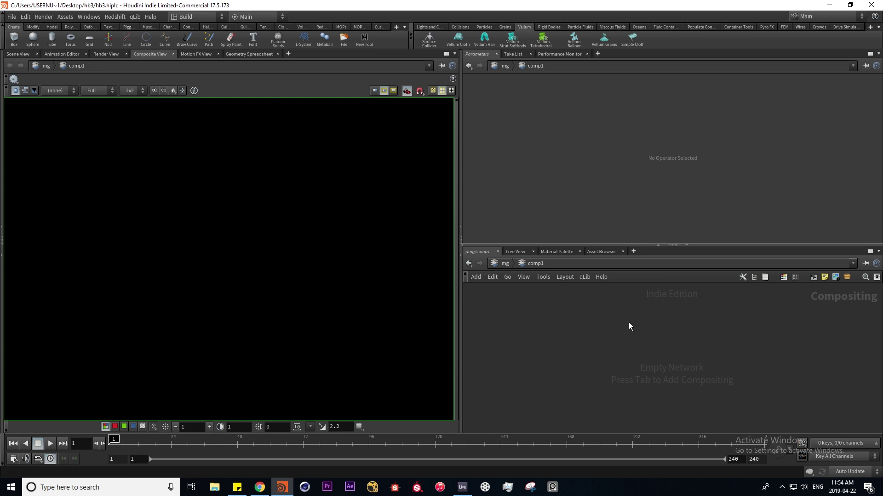
# Step: Add a File import node to the empty comp1 network
pyautogui.press('Tab')
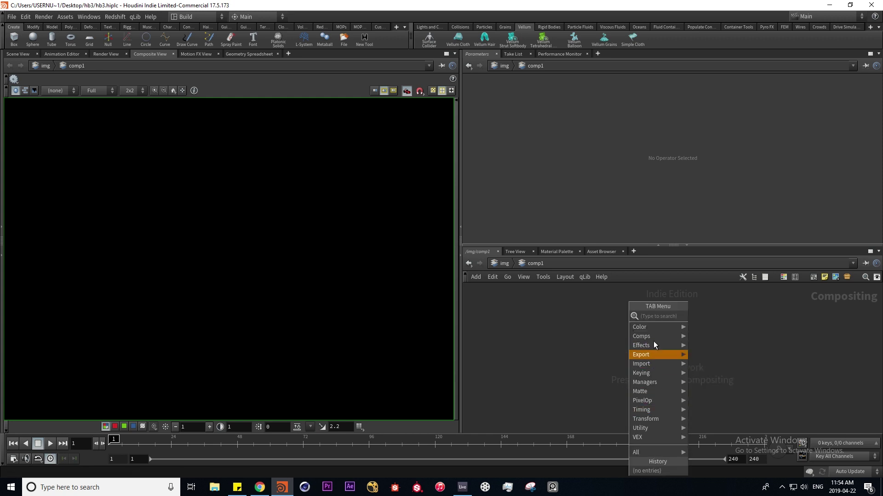
pyautogui.moveTo(657, 348)
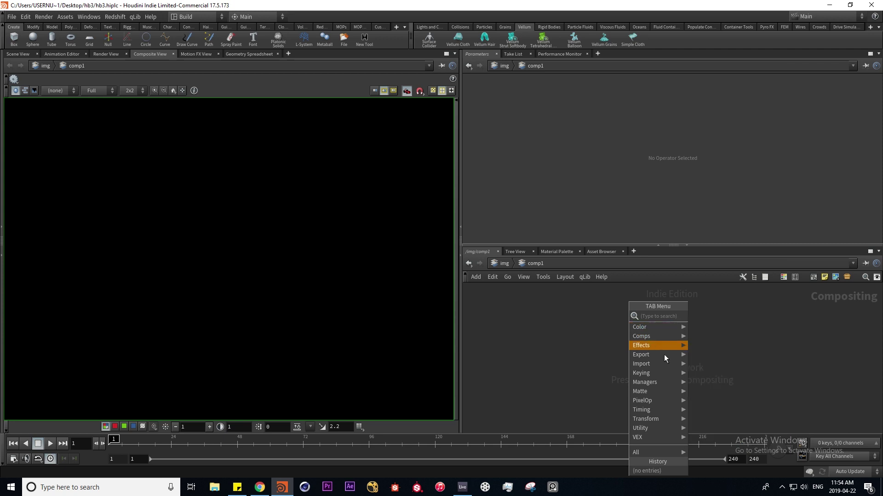
pyautogui.moveTo(671, 364)
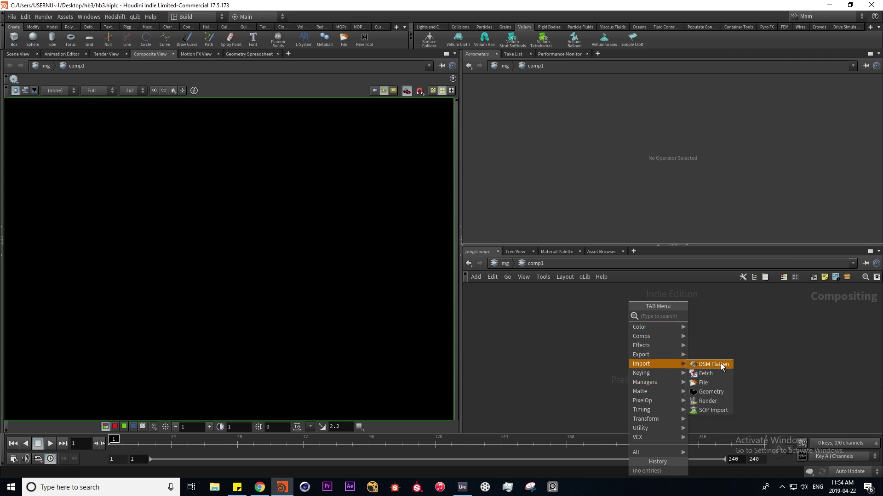
pyautogui.click(714, 387)
pyautogui.click(646, 366)
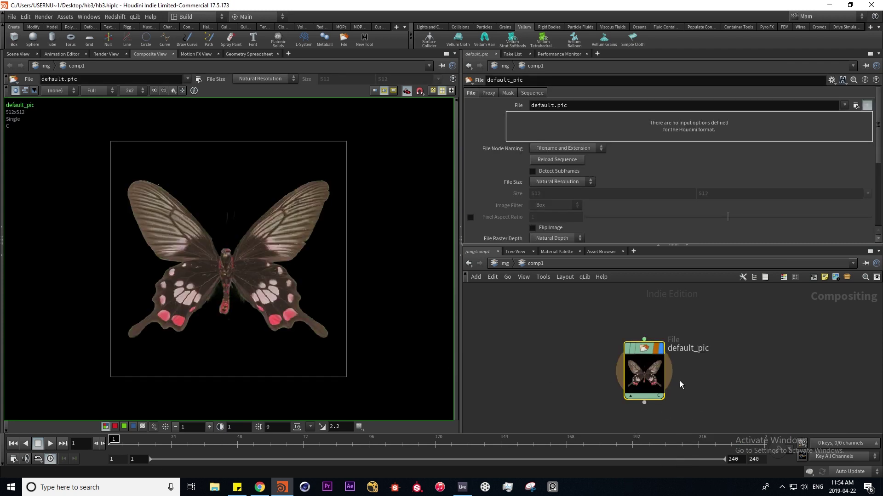
# Step: Examine the File node's image path and inspect the loaded picture closely in the Composite View
pyautogui.moveTo(570, 105); pyautogui.dragTo(404, 110)
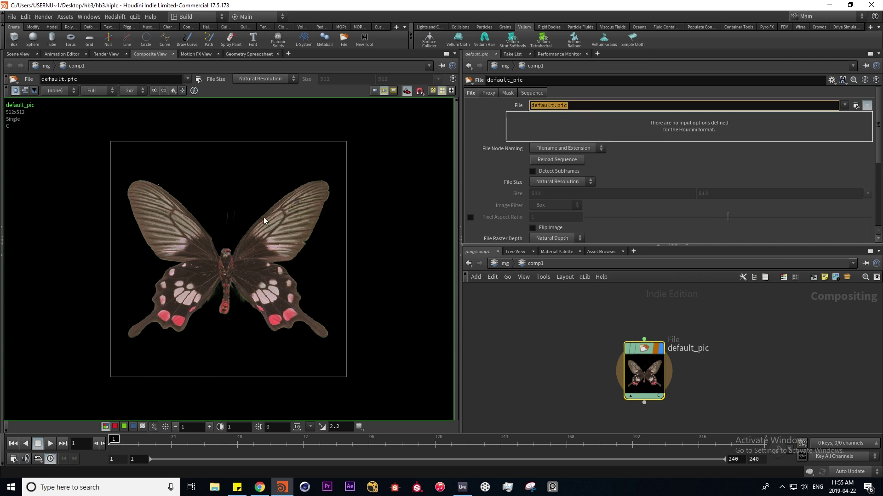
pyautogui.scroll(-2, 239, 272)
pyautogui.scroll(4, 234, 281)
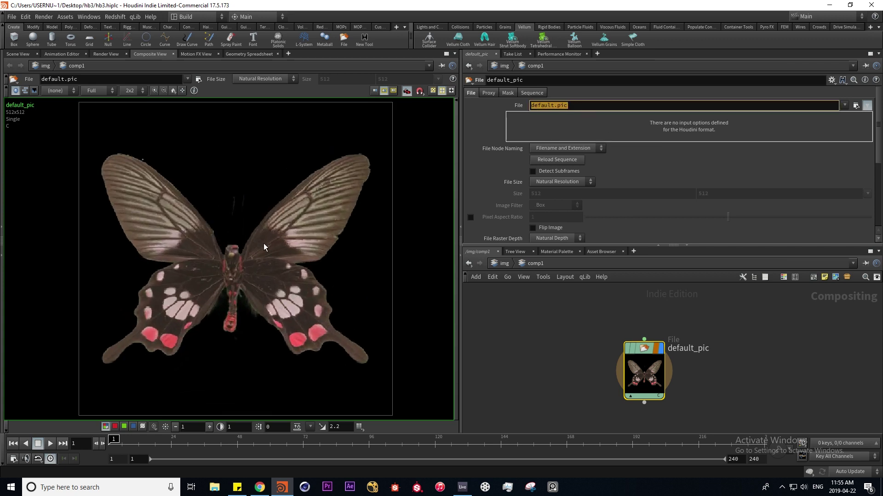
# Step: Open the image chooser for the File node's path, look over its locations and close it without choosing a picture
pyautogui.scroll(-1, 264, 247)
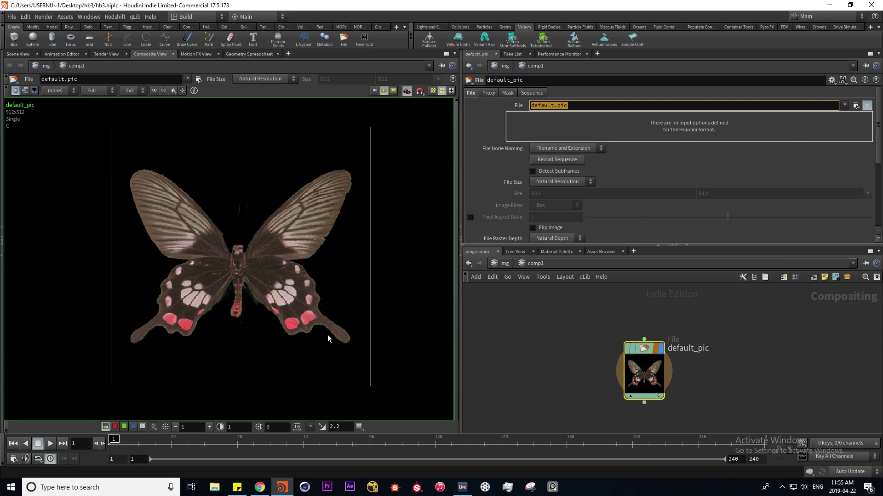
pyautogui.click(704, 109)
pyautogui.click(856, 106)
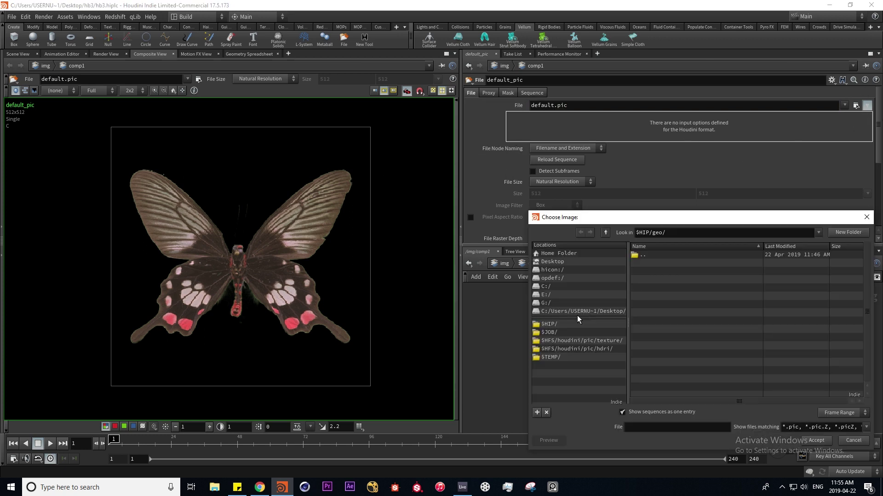
pyautogui.click(869, 219)
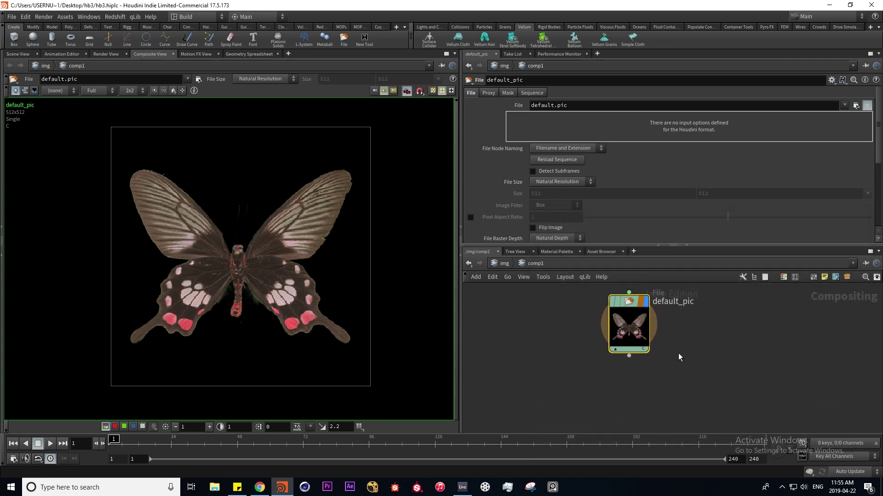
# Step: Add a Levels node below default_pic, connected to its output, and lower the gamma to about 0.89
pyautogui.moveTo(688, 413); pyautogui.dragTo(683, 390, button='middle')
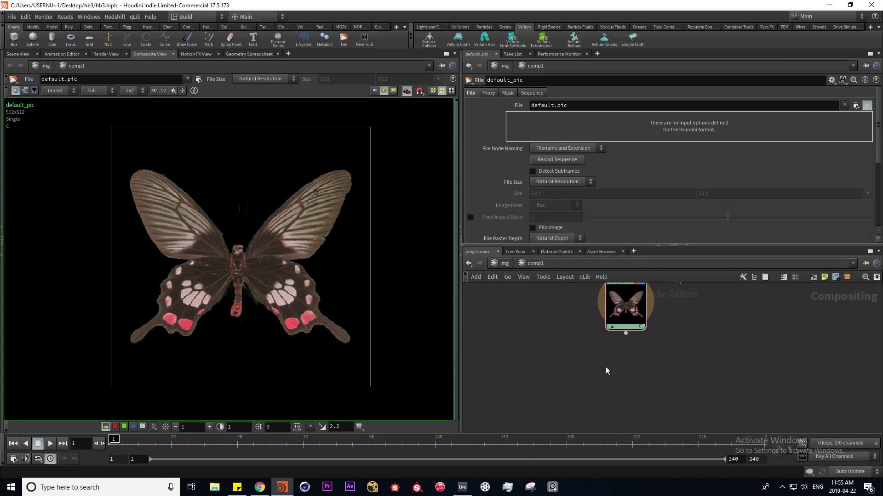
pyautogui.press('Tab')
pyautogui.moveTo(625, 336)
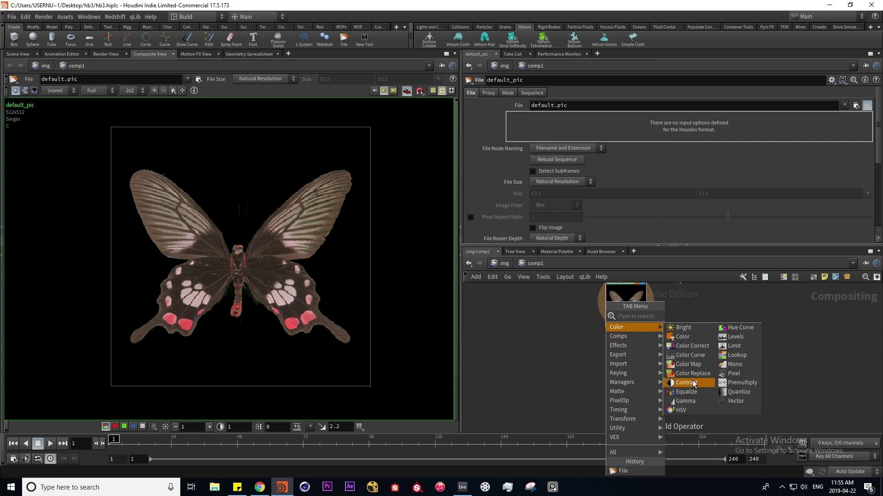
pyautogui.click(726, 337)
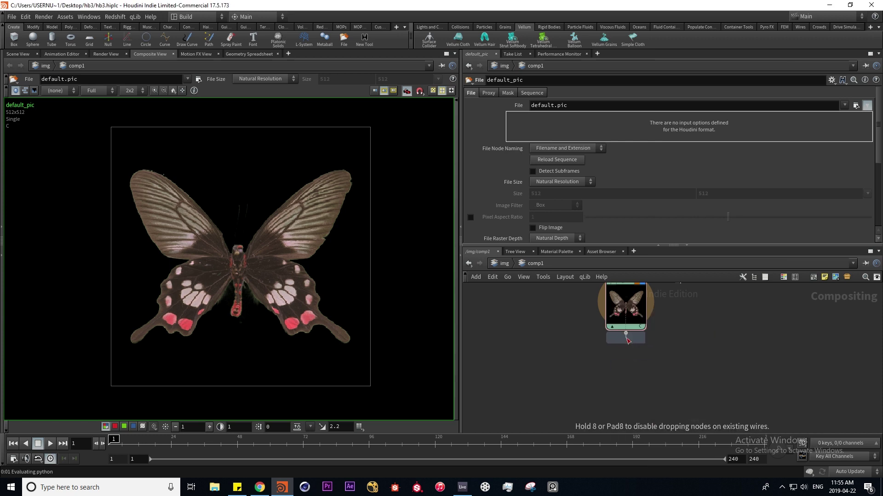
pyautogui.click(627, 343)
pyautogui.click(641, 335)
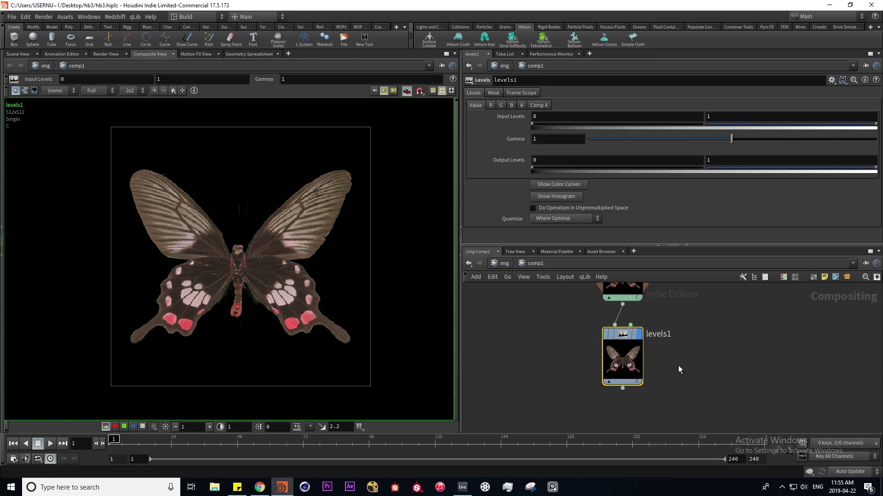
pyautogui.moveTo(731, 139)
pyautogui.mouseDown()
pyautogui.moveTo(689, 137)
pyautogui.moveTo(724, 138)
pyautogui.mouseUp()
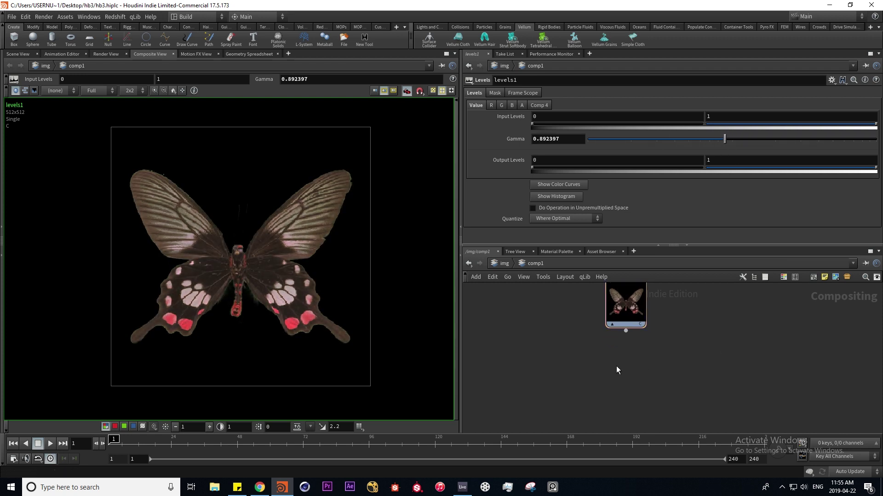
# Step: Add a Blur node connected to the output of levels1 and set its size to 27 pixels
pyautogui.press('Tab')
pyautogui.write('bl')
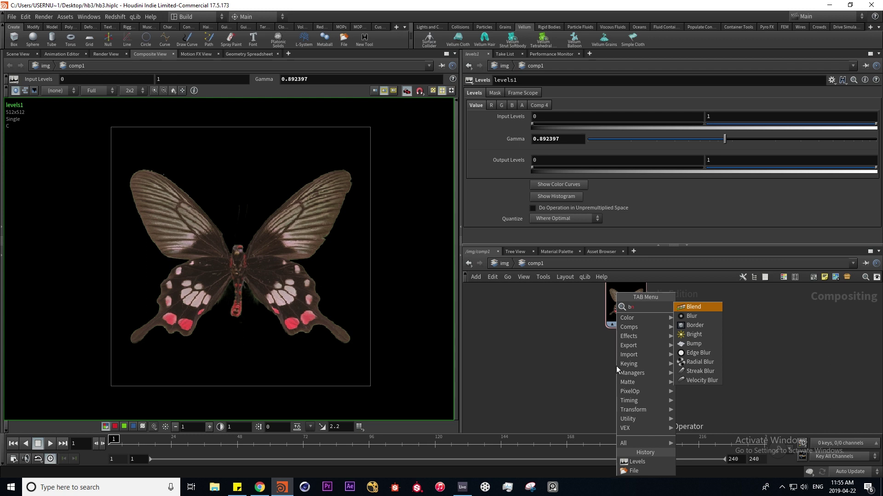
pyautogui.press('Return')
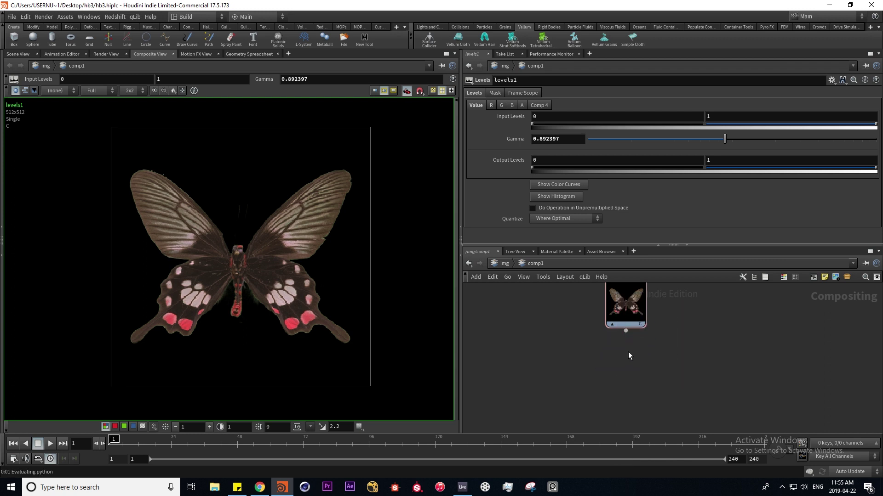
pyautogui.click(628, 359)
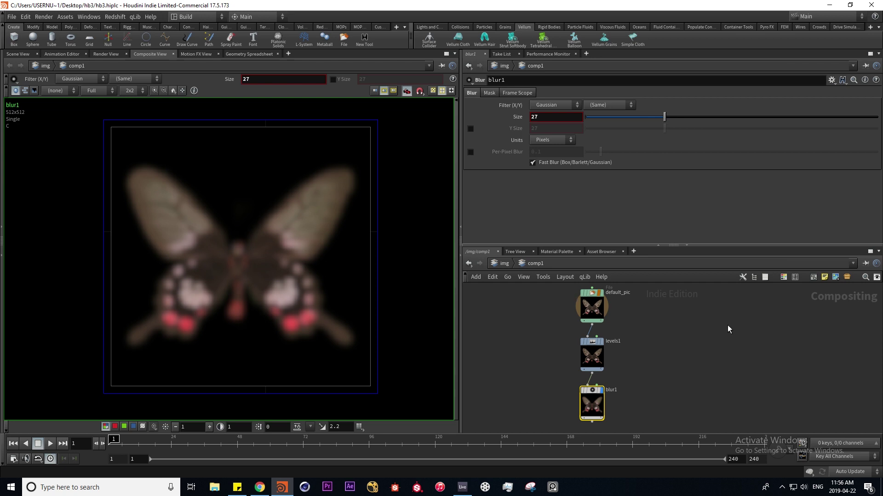
pyautogui.press('f')
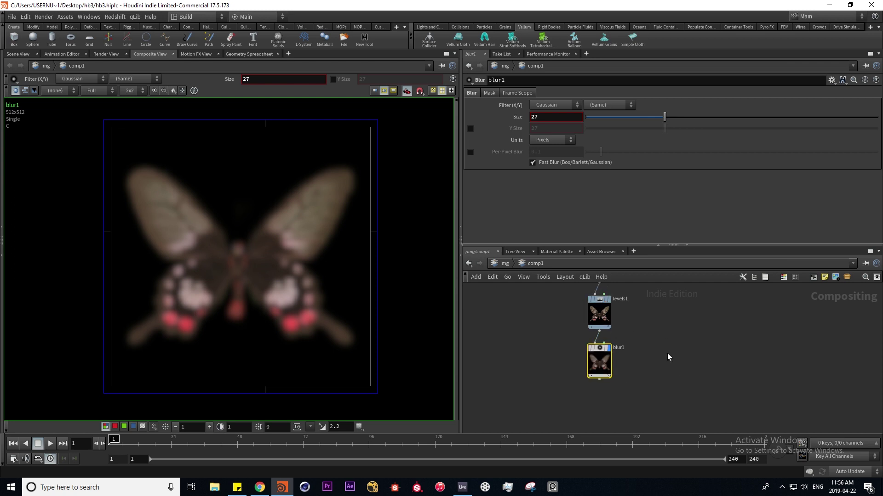
pyautogui.press('h')
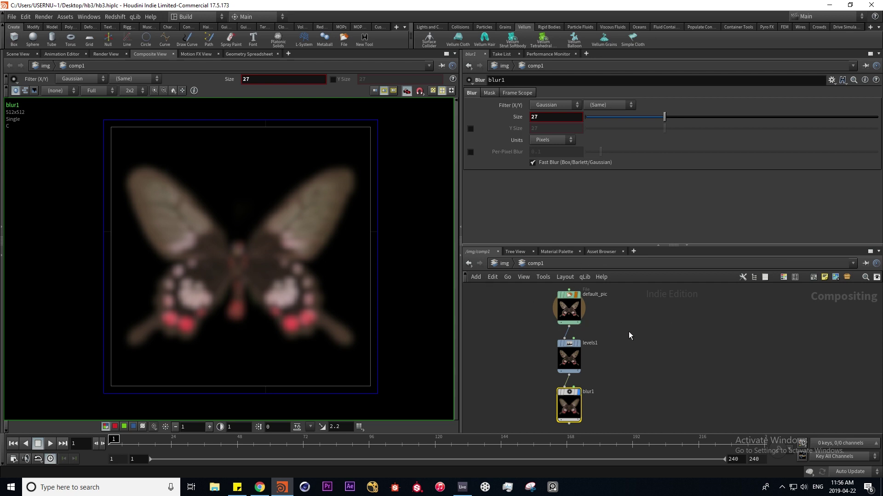
# Step: Go back to the object network, enter platonic1 and move the motionfx CHOP network farther below rop_geometry1
pyautogui.press('1')
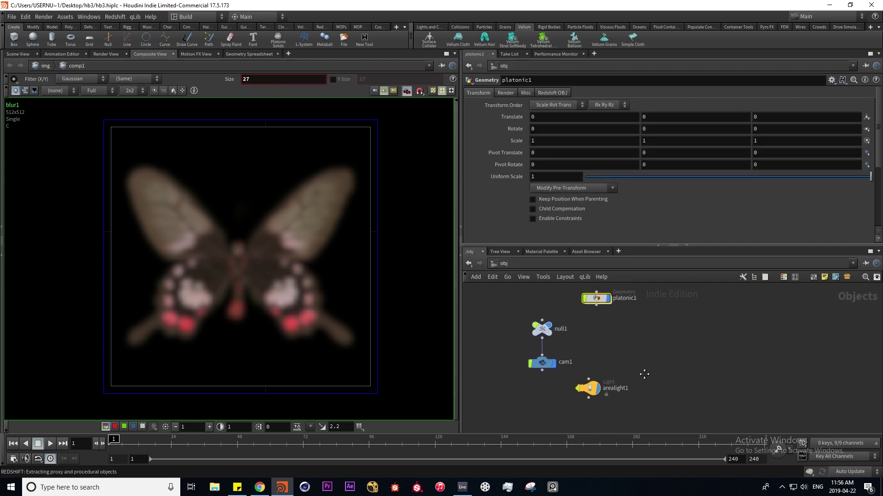
pyautogui.press('2')
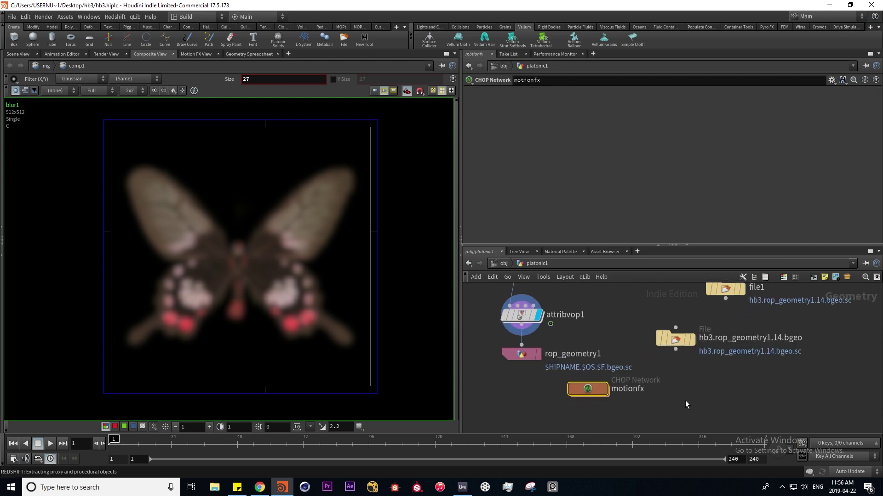
pyautogui.moveTo(598, 396); pyautogui.dragTo(632, 411)
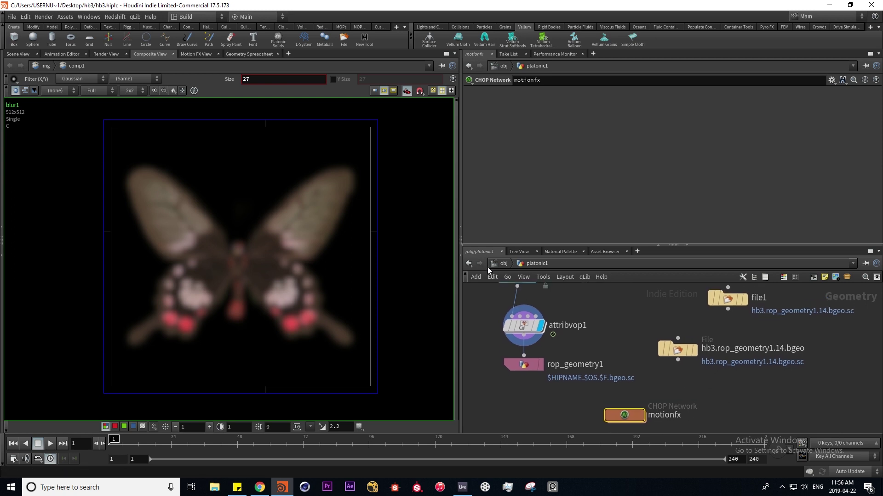
# Step: Return to the object level and add a DOP Network in the empty area beside the existing nodes
pyautogui.click(502, 263)
pyautogui.press('Tab')
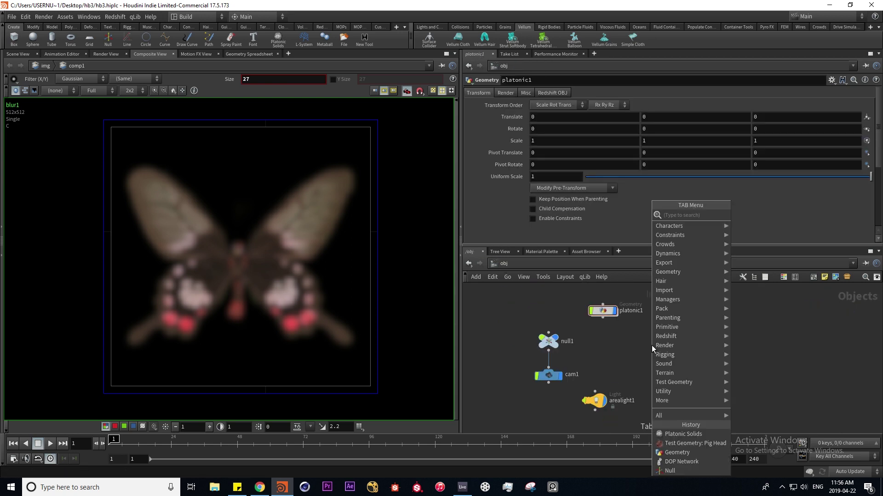
pyautogui.write('dop')
pyautogui.press('Return')
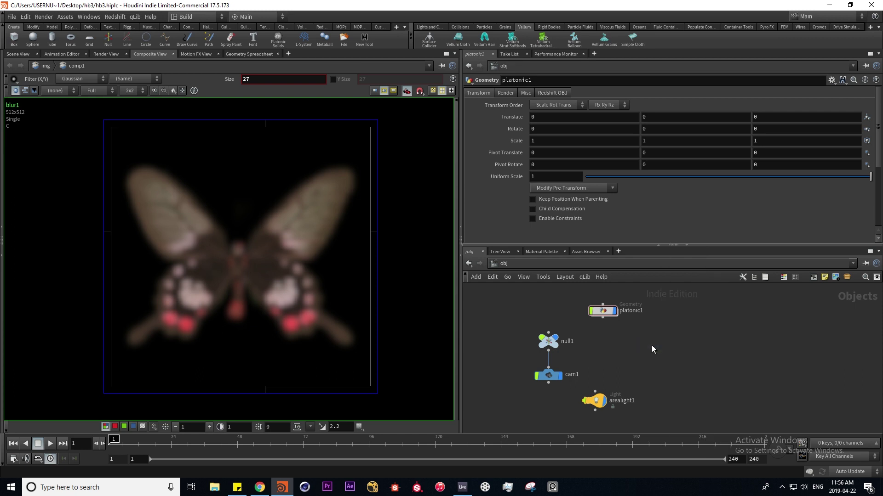
pyautogui.click(652, 345)
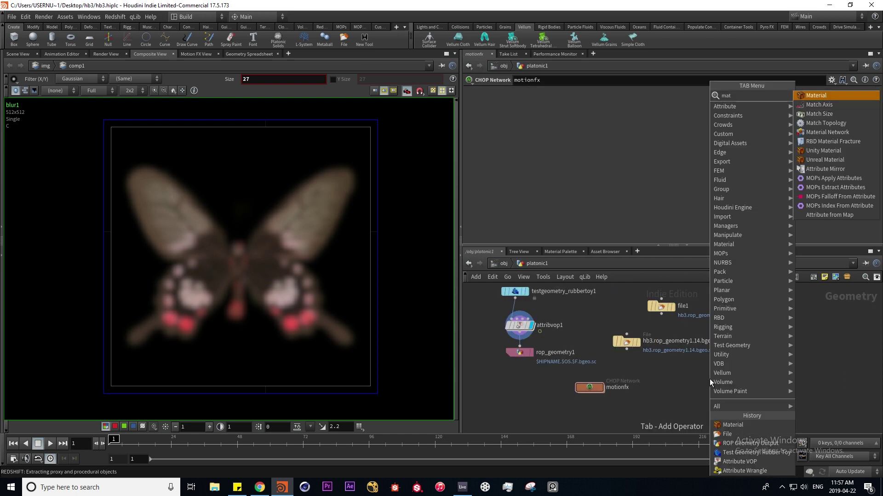
# Step: Add a Material Network node inside platonic1, in the empty area beside motionfx
pyautogui.press('Down')
pyautogui.press('Down')
pyautogui.press('Down')
pyautogui.press('Down')
pyautogui.press('Return')
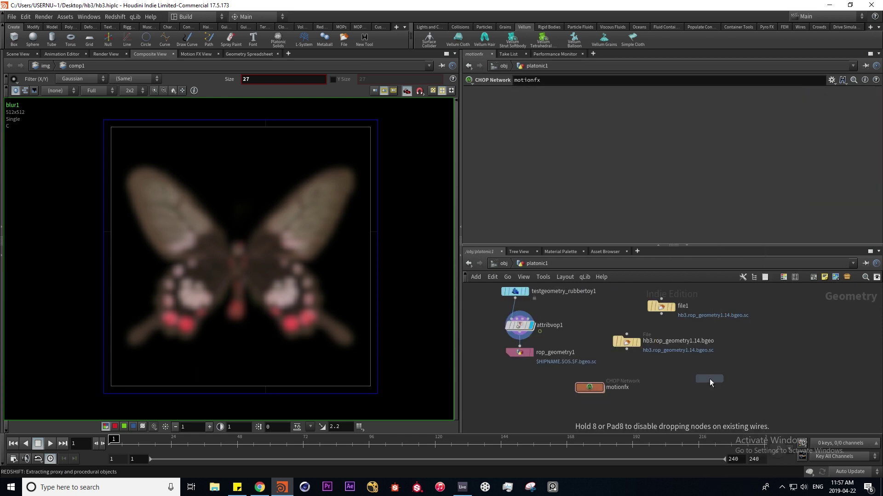
pyautogui.click(710, 379)
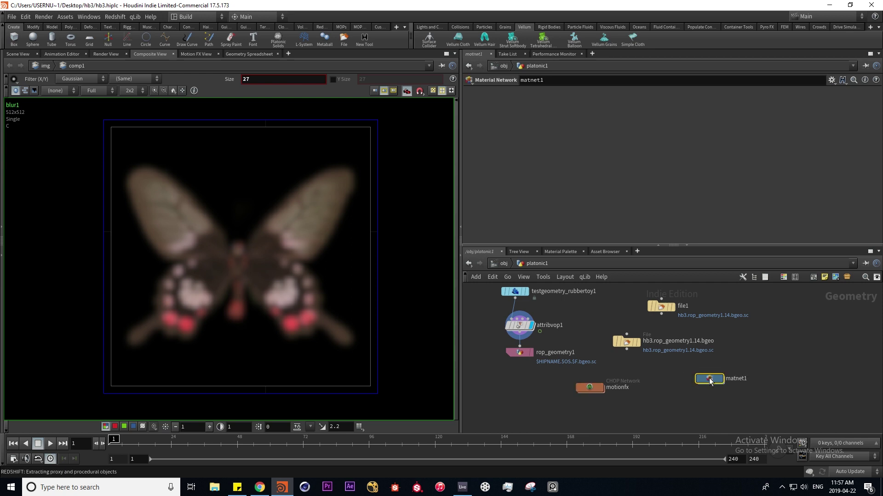
# Step: Look inside the matnet1 material network and return to the platonic1 geometry network
pyautogui.doubleClick(711, 380)
pyautogui.click(536, 265)
pyautogui.moveTo(783, 337)
pyautogui.mouseDown(button='middle')
pyautogui.moveTo(787, 350)
pyautogui.moveTo(787, 339)
pyautogui.mouseUp(button='middle')
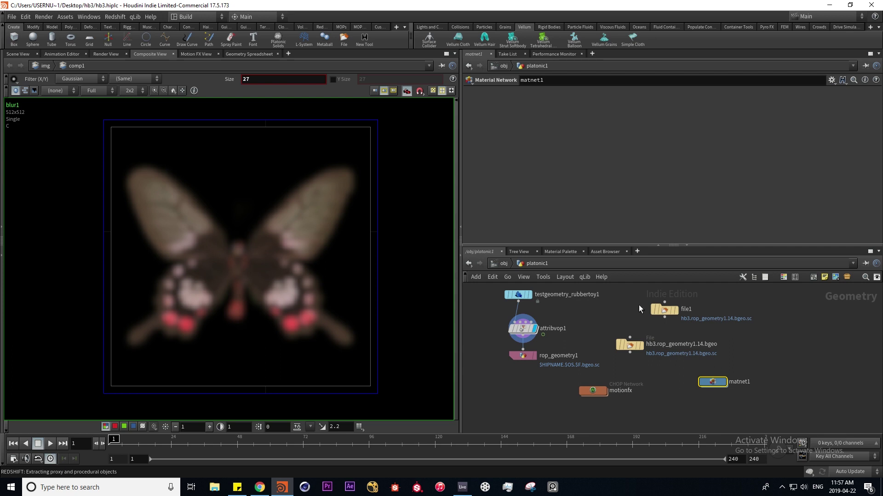
pyautogui.moveTo(686, 312)
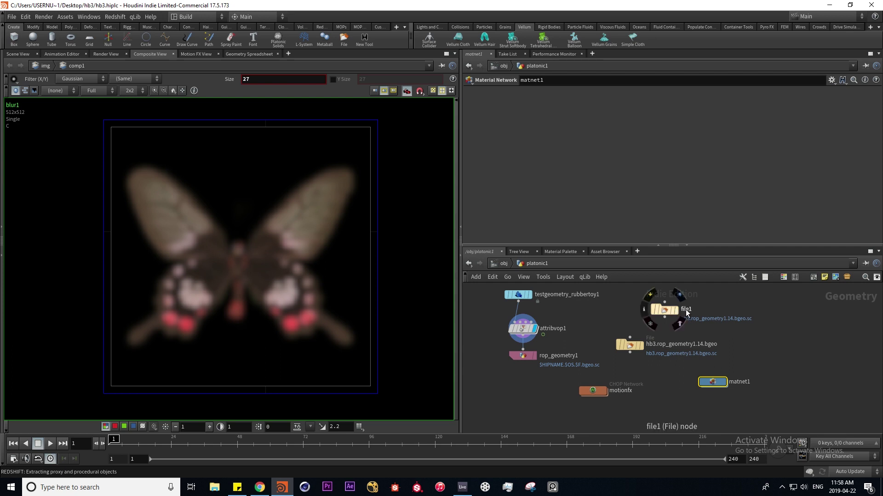